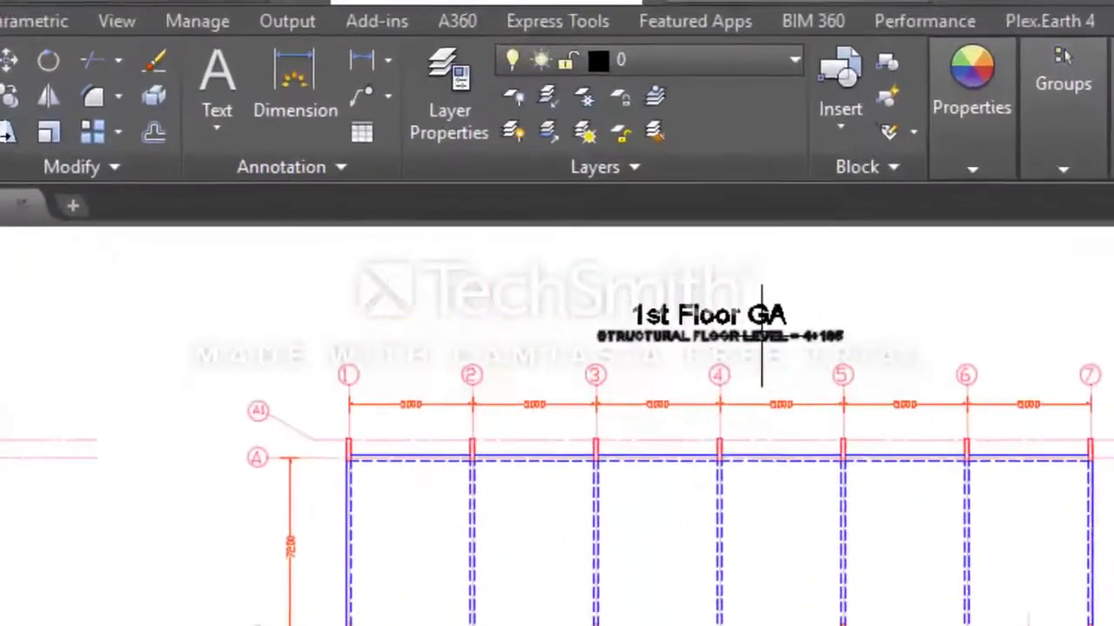
- Copy the STRUCTURAL FLOOR LEVEL note to the left of the 1st Floor GA title
left_click(567, 223)
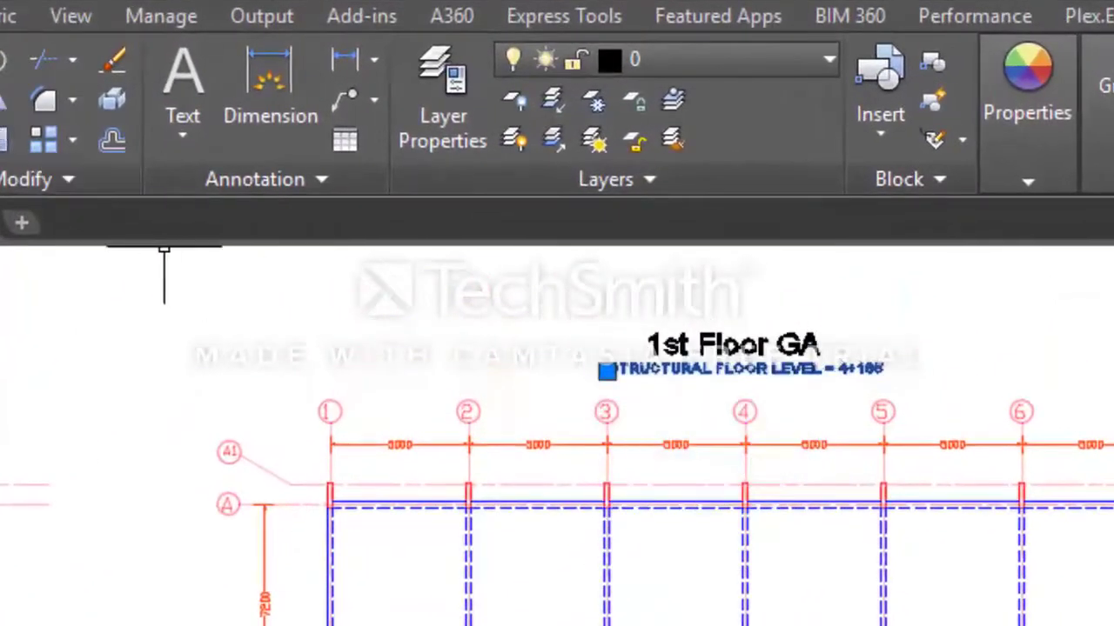
key("Escape")
key("m")
key("Return")
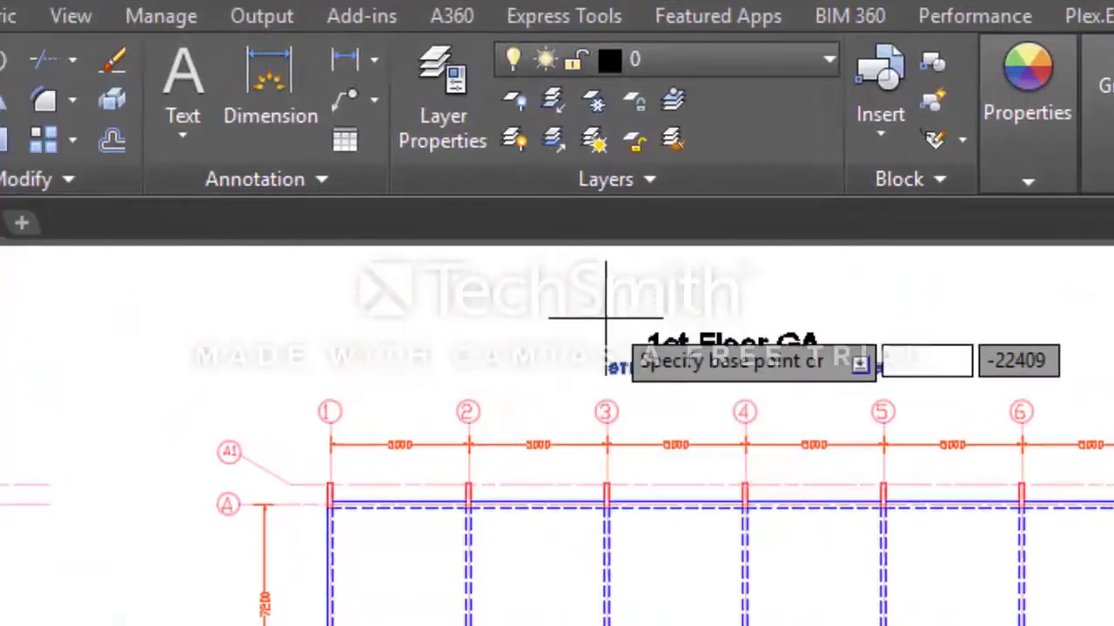
left_click(609, 300)
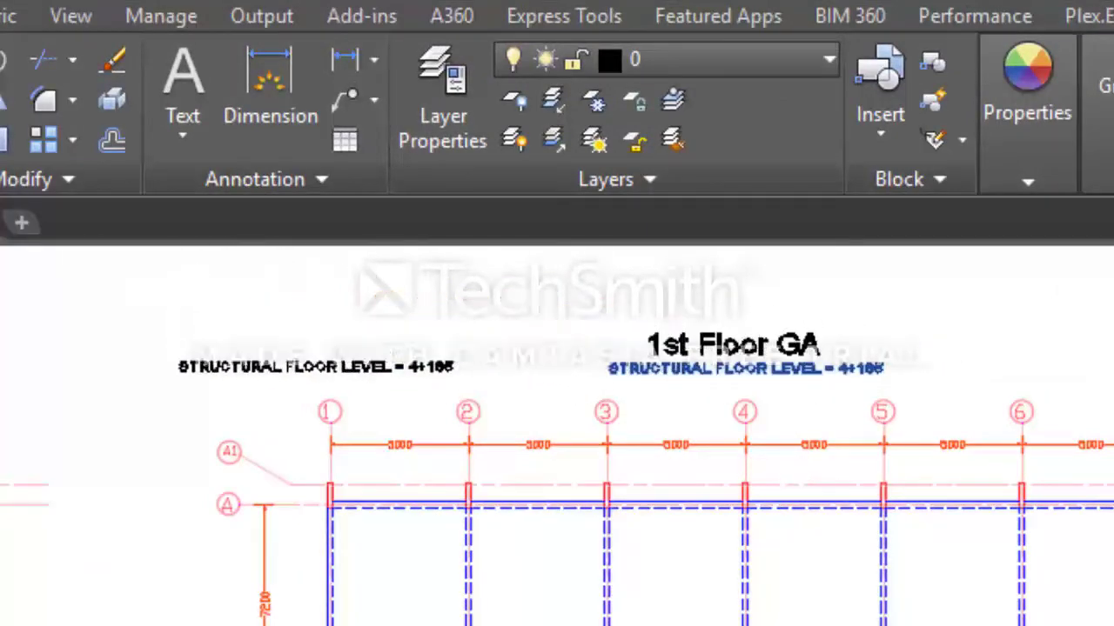
key("Escape")
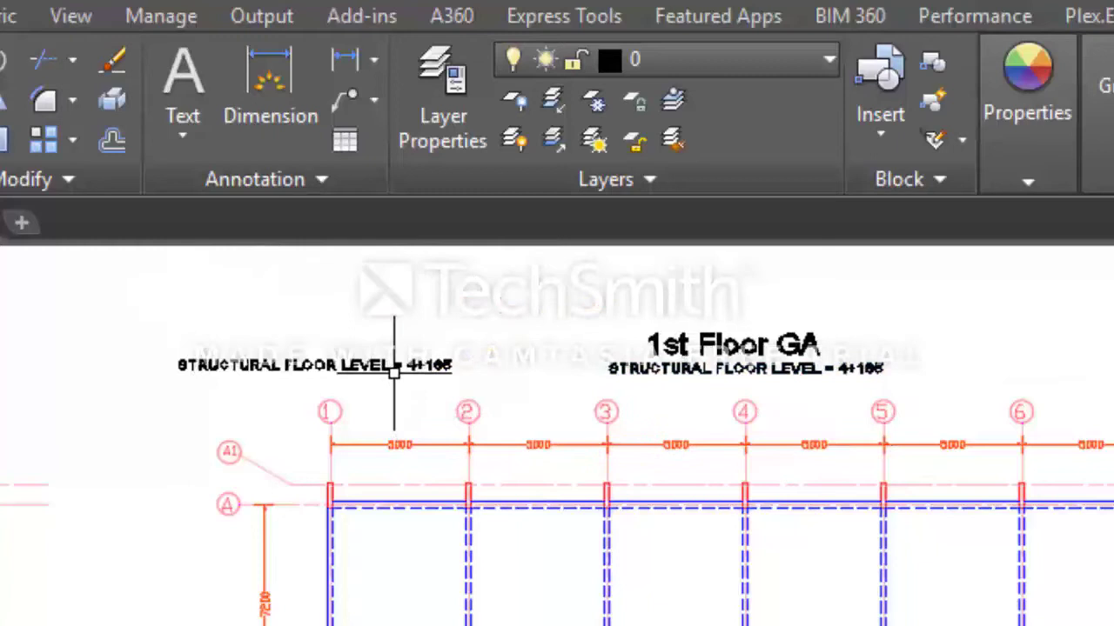
- Retype the copied note's text as the W1 wall label
left_click(376, 366)
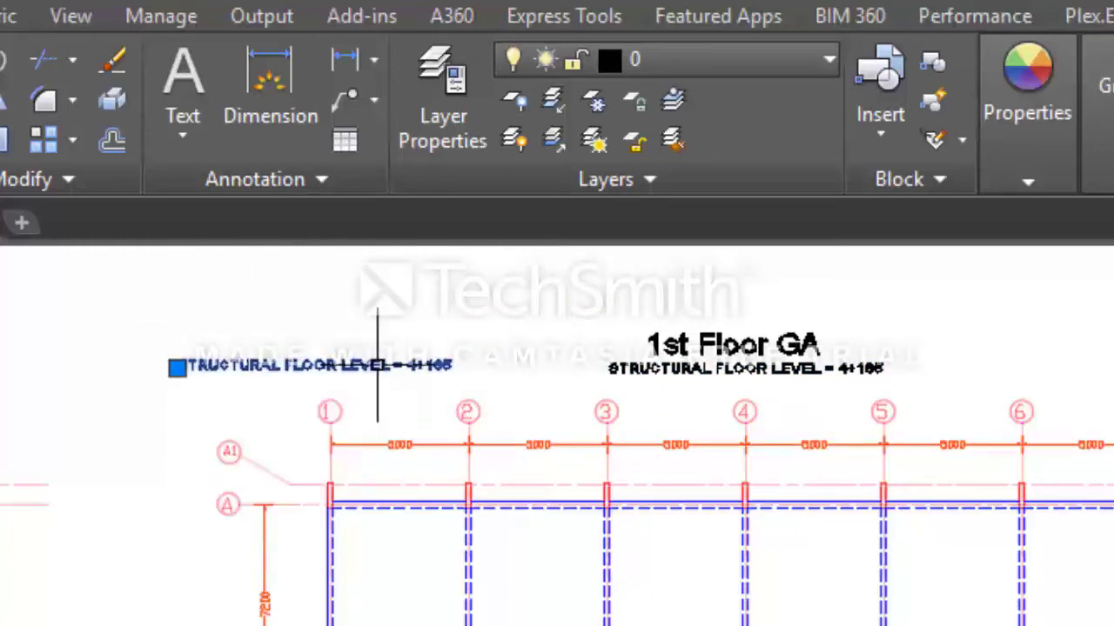
double_click(377, 365)
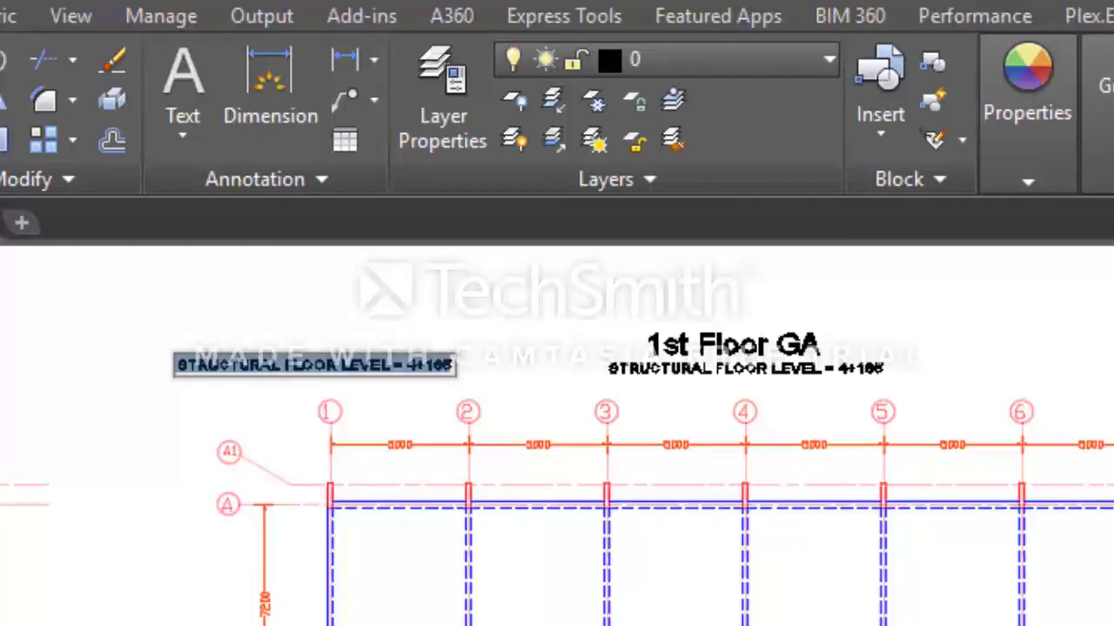
type("W1")
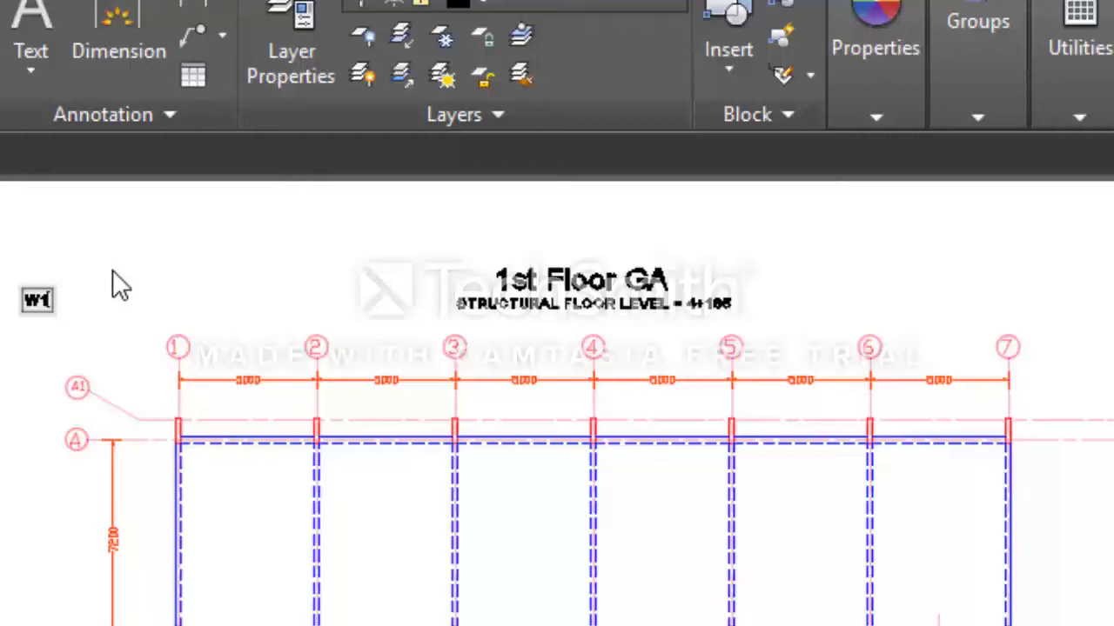
- Confirm the W1 text and move it onto the wall at gridlines A and 1
key("Return")
key("Return")
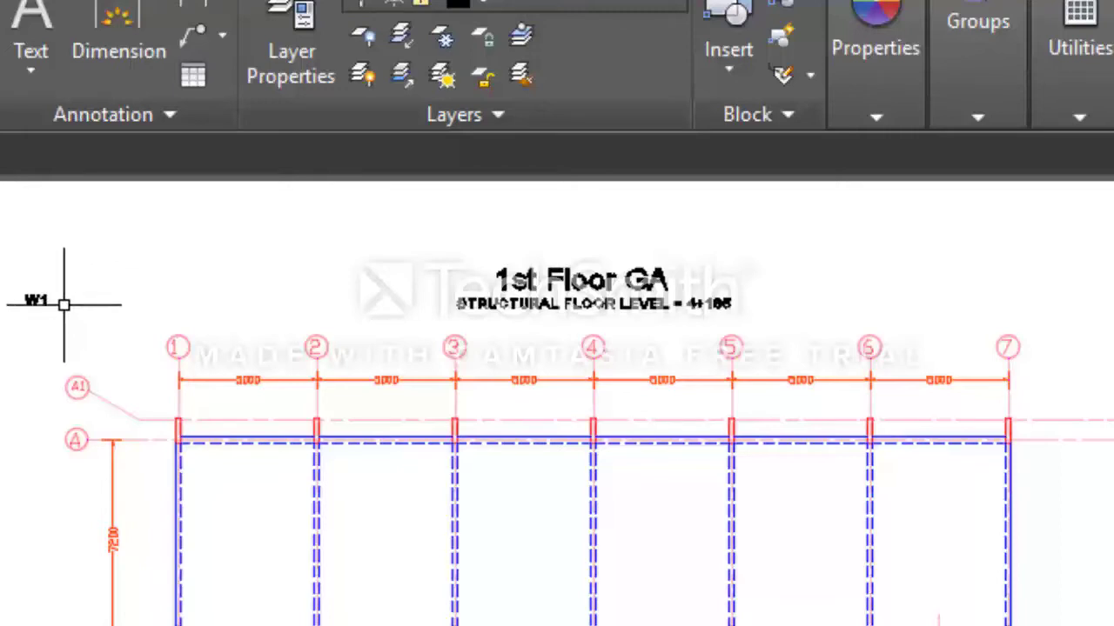
left_click(42, 300)
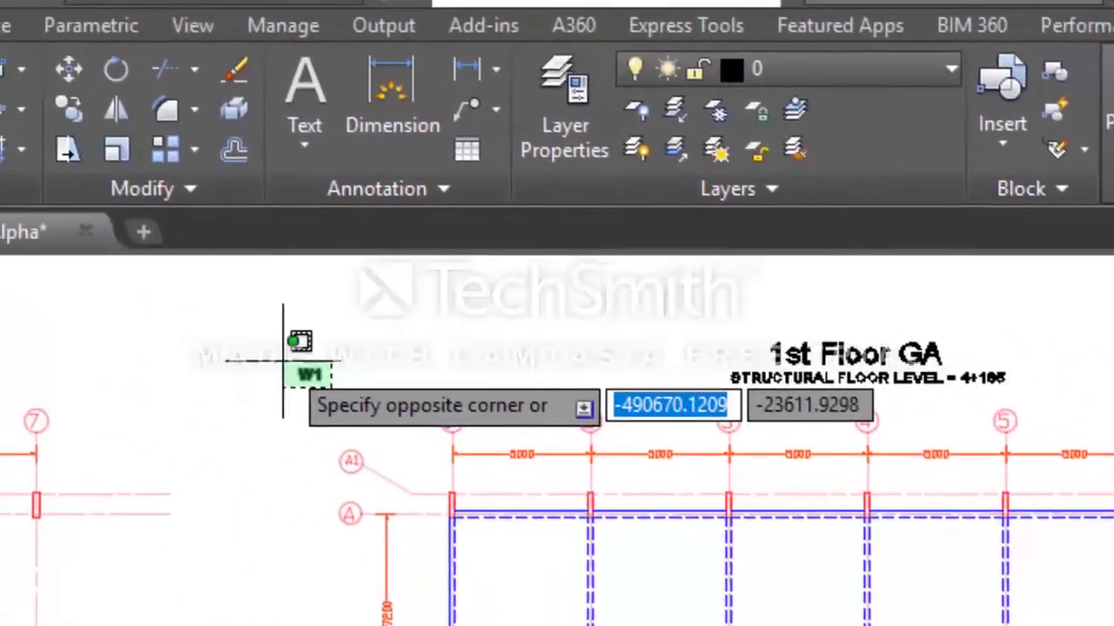
left_click(141, 269)
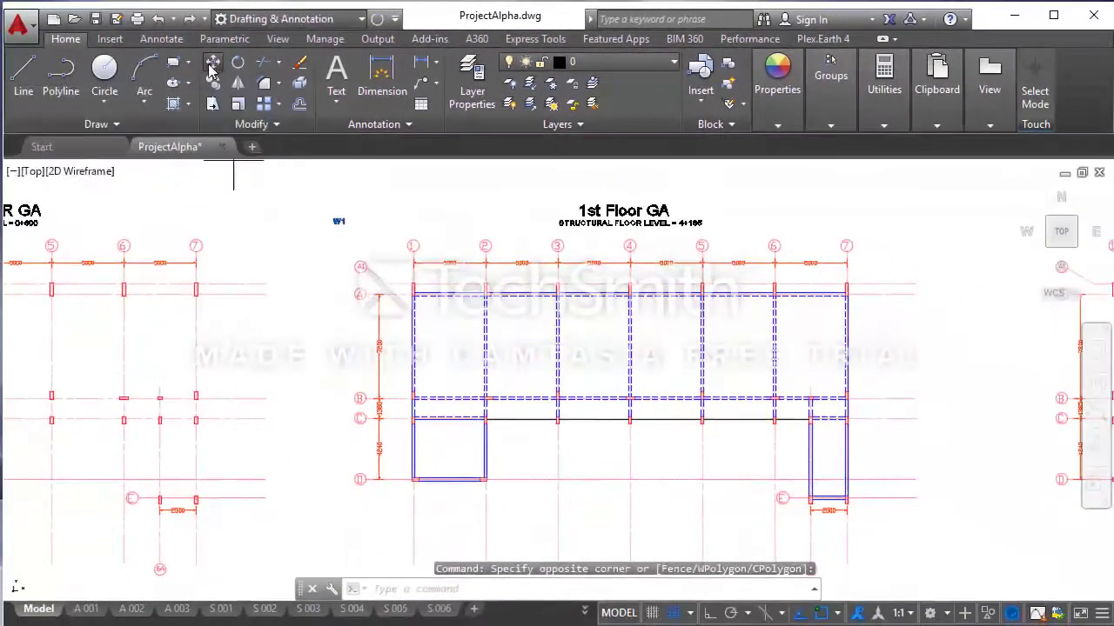
left_click(211, 70)
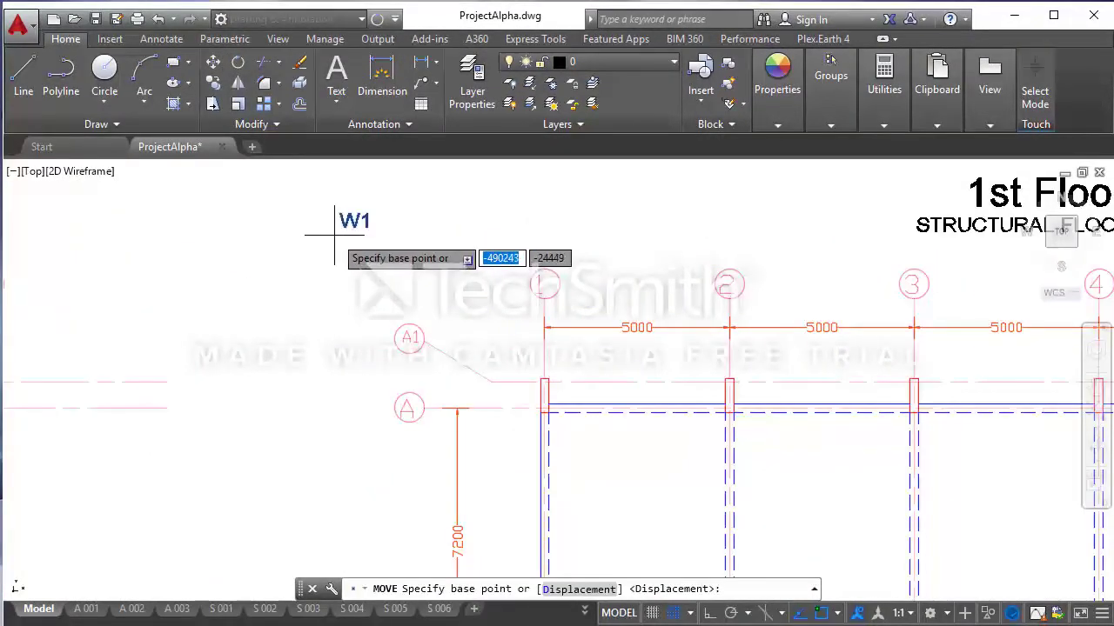
left_click(335, 234)
scroll(557, 396, "up", 2)
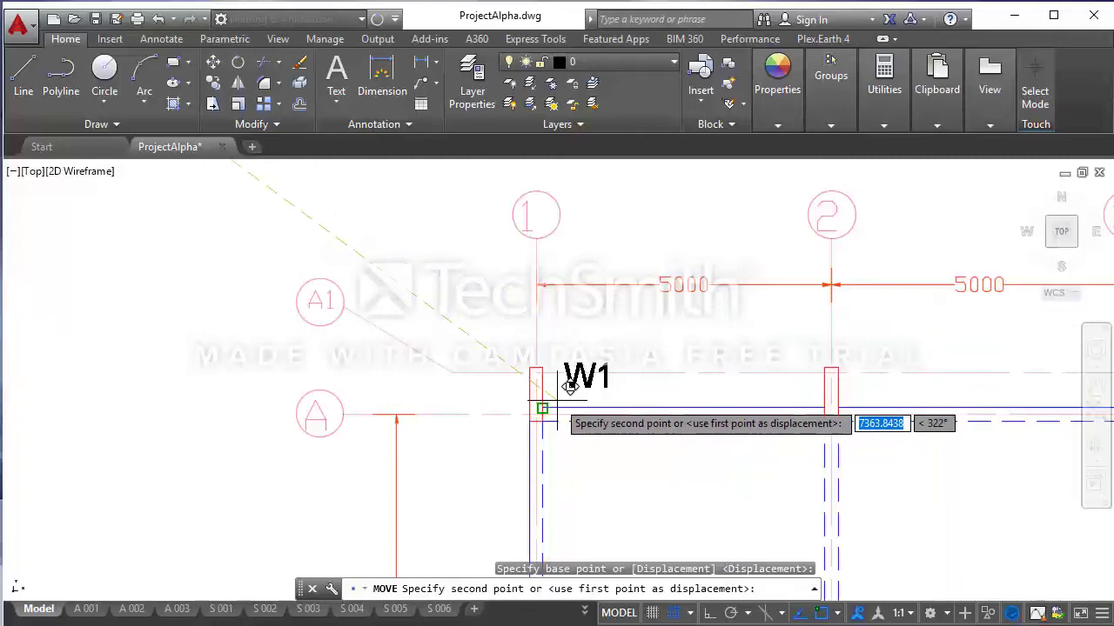
scroll(555, 394, "up", 2)
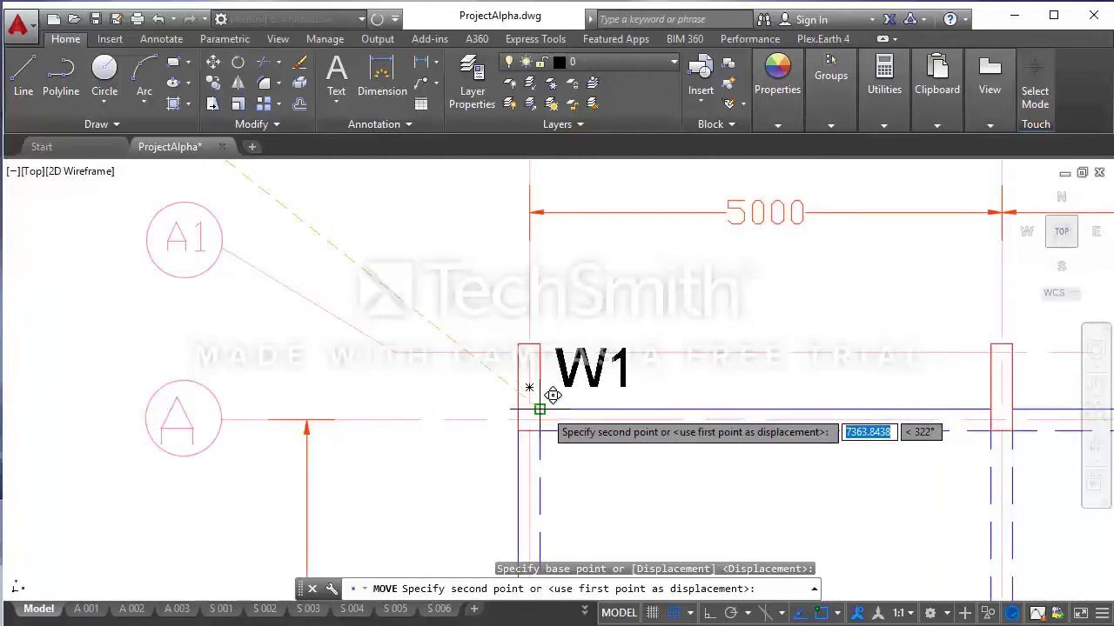
left_click(539, 409)
- Bring the top of the plan back into view and reselect the W1 label
scroll(514, 365, "down", 4)
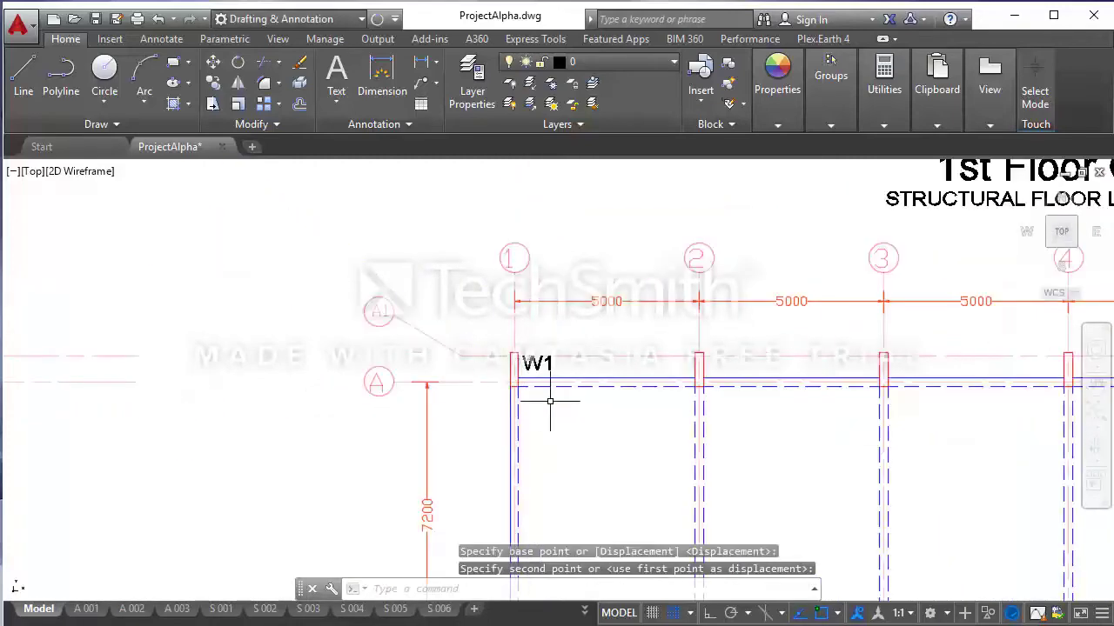
middle_click_drag(552, 398, 447, 308)
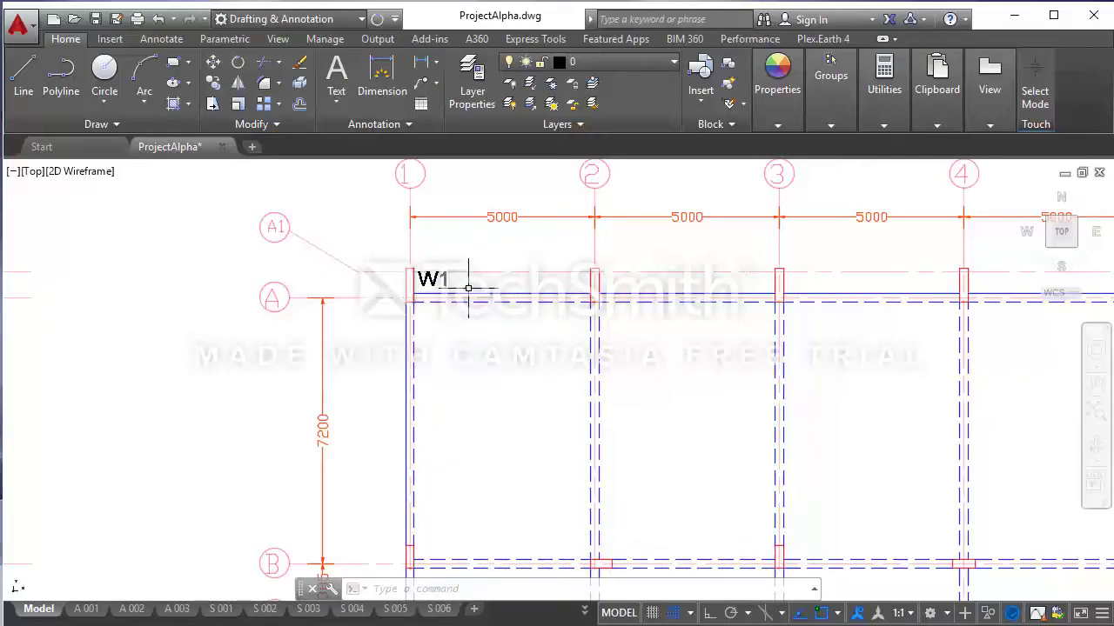
scroll(374, 278, "down", 4)
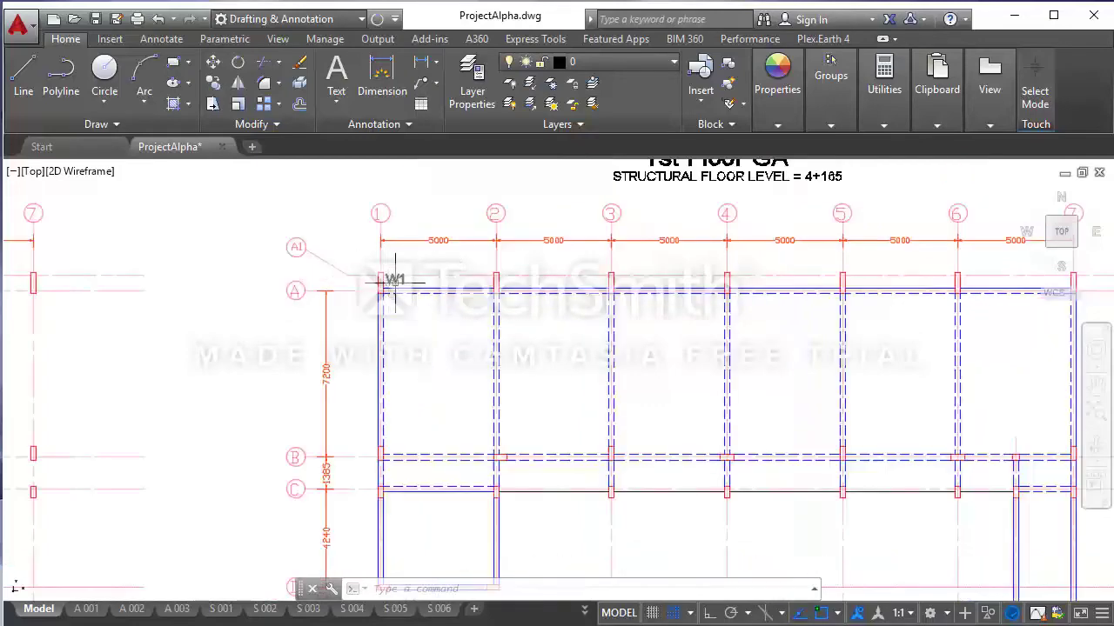
scroll(395, 277, "up", 4)
scroll(395, 281, "up", 2)
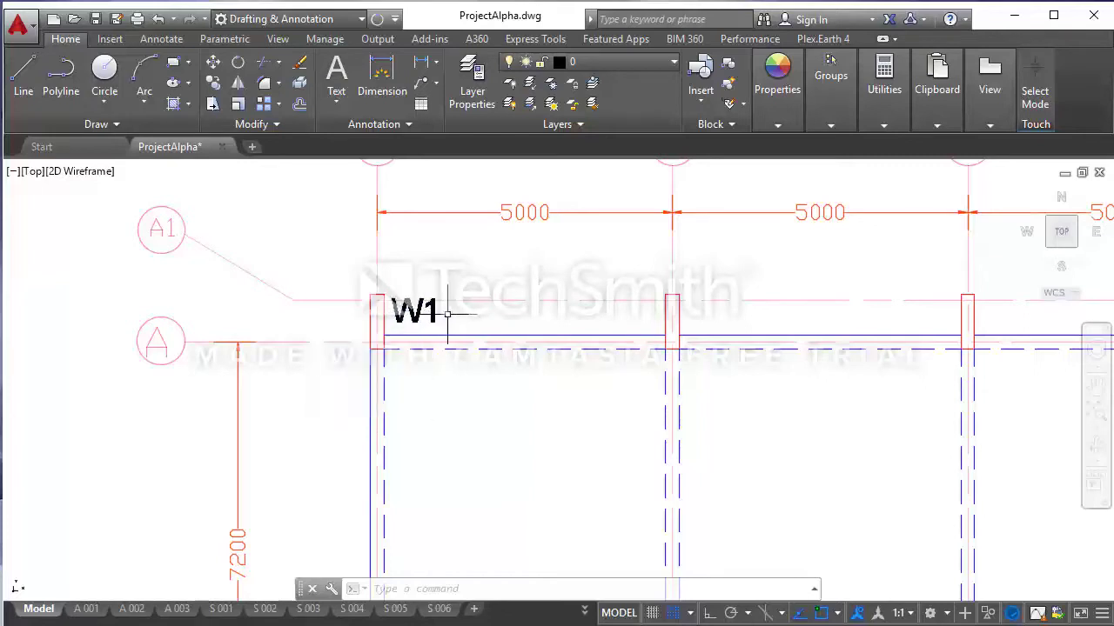
left_click(418, 308)
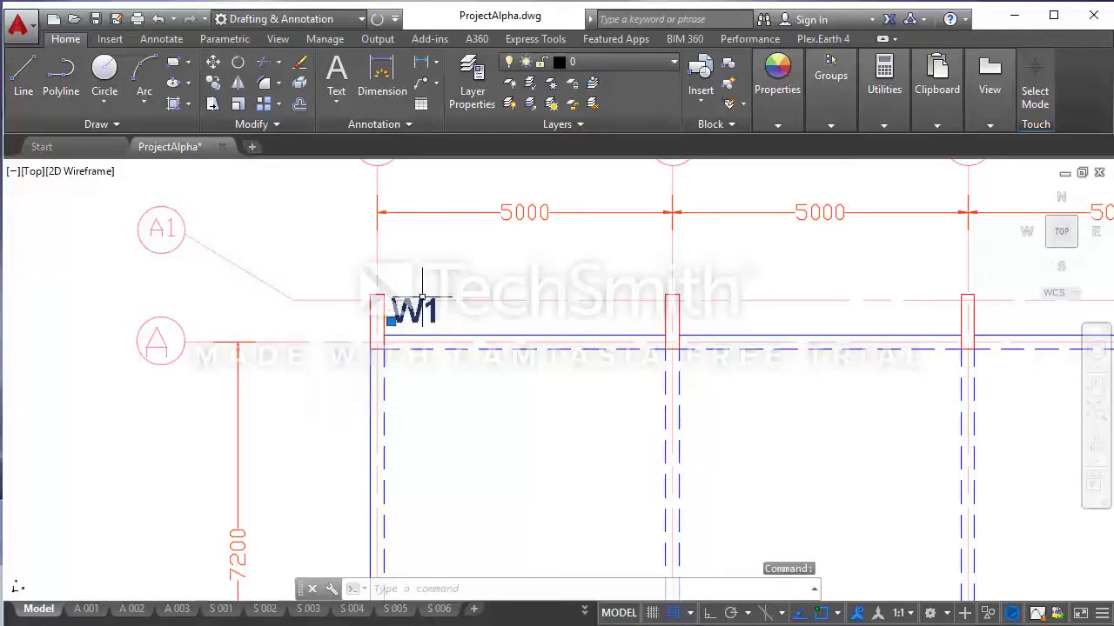
- In Properties, give the W1 label text height 225 (after trying 300 and 250) and rotation 45
right_click(417, 182)
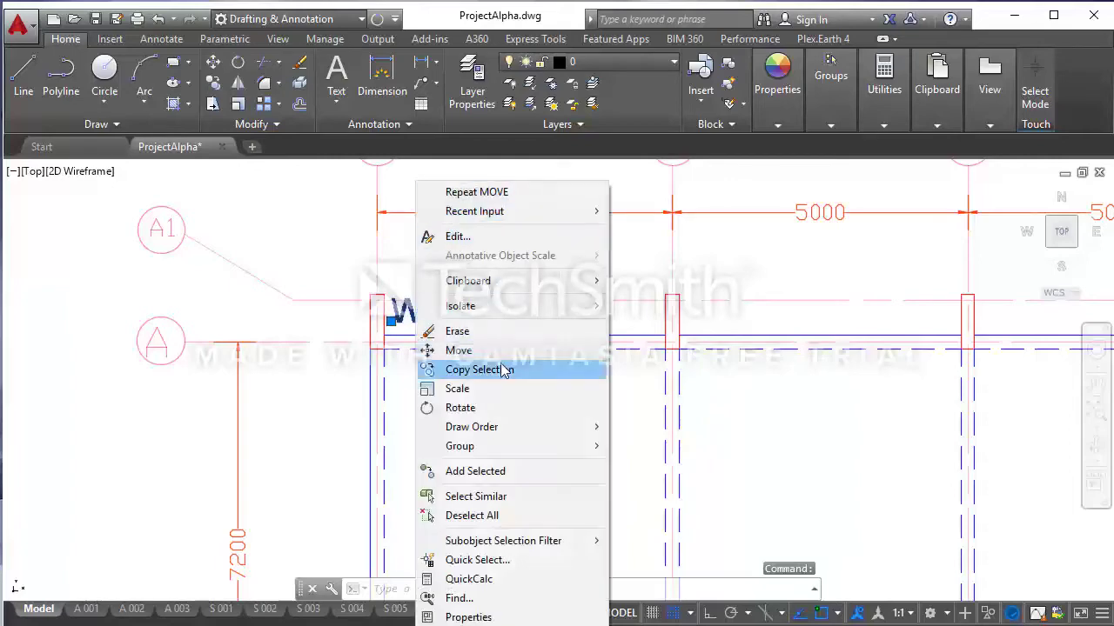
left_click(512, 618)
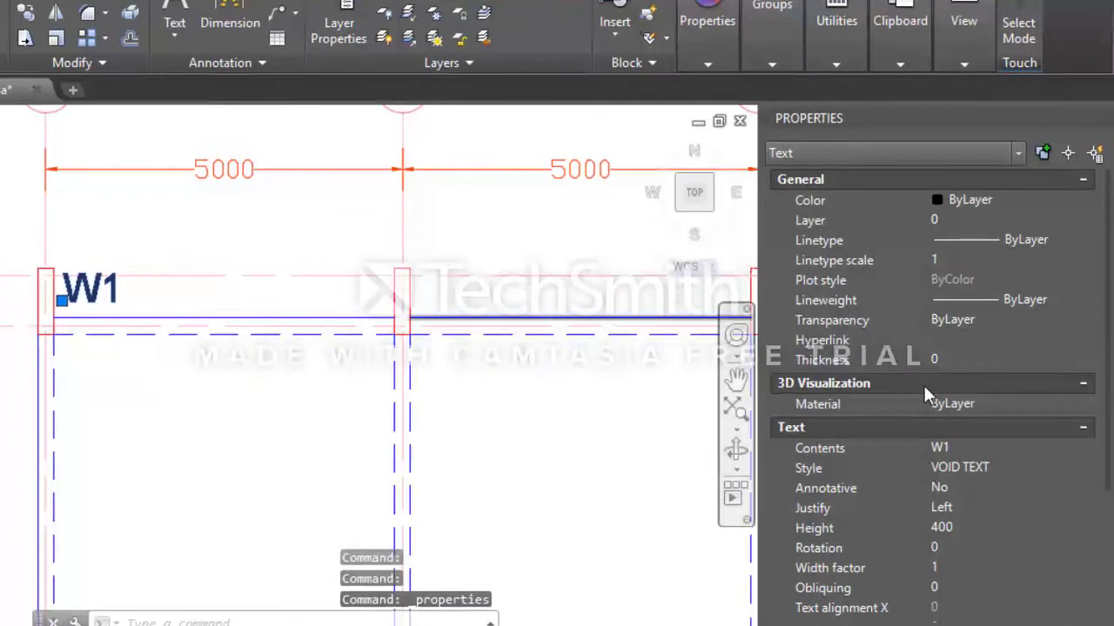
left_click(960, 528)
type("3")
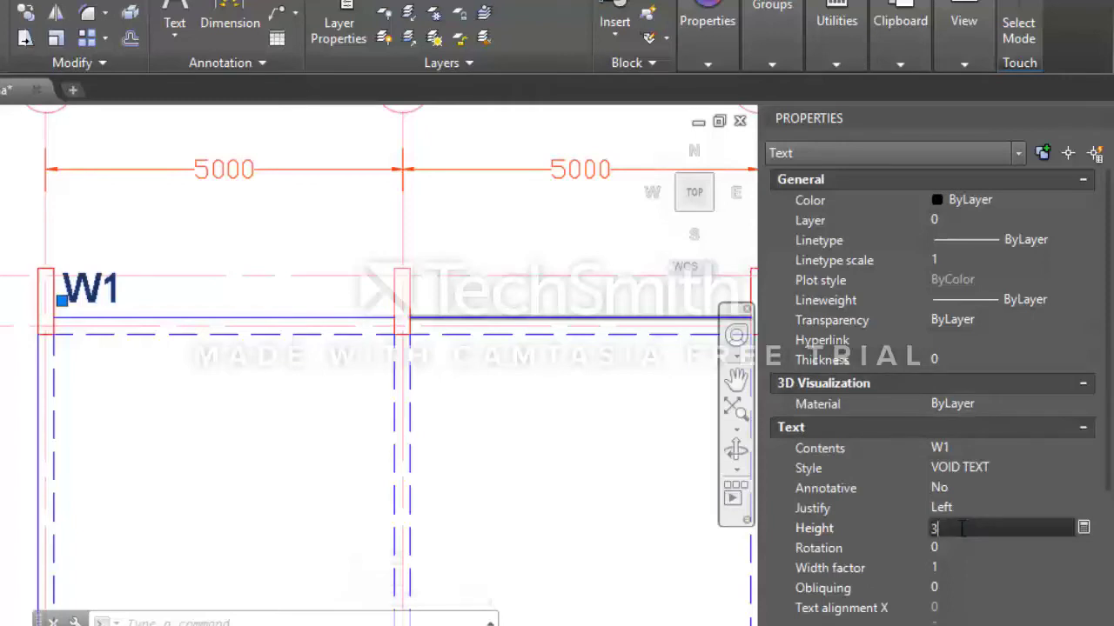
type("00")
key("Tab")
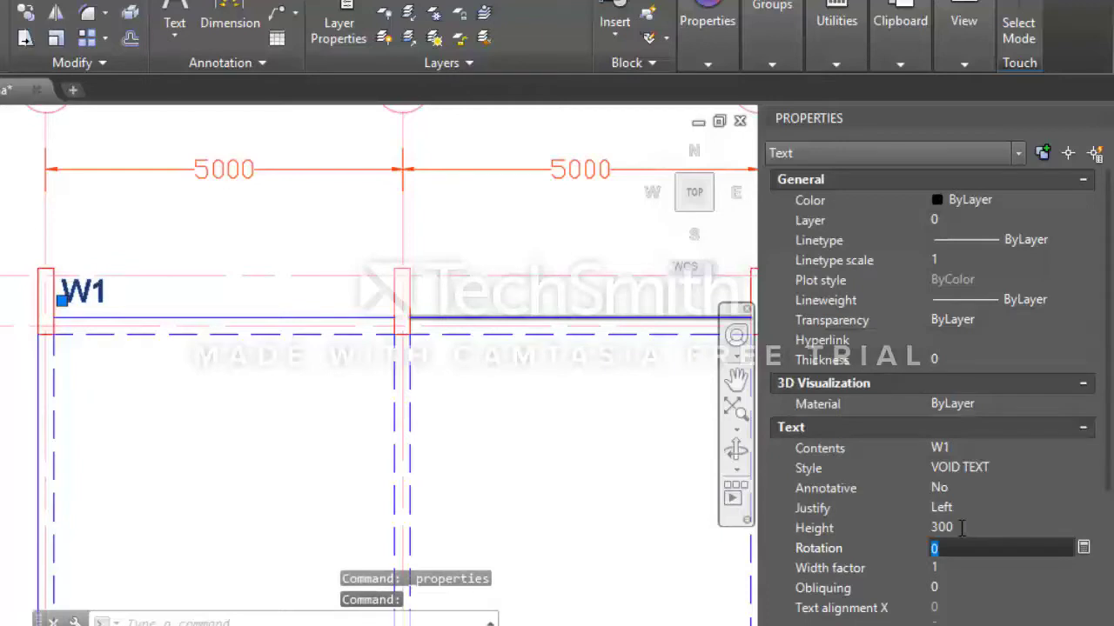
left_click(961, 528)
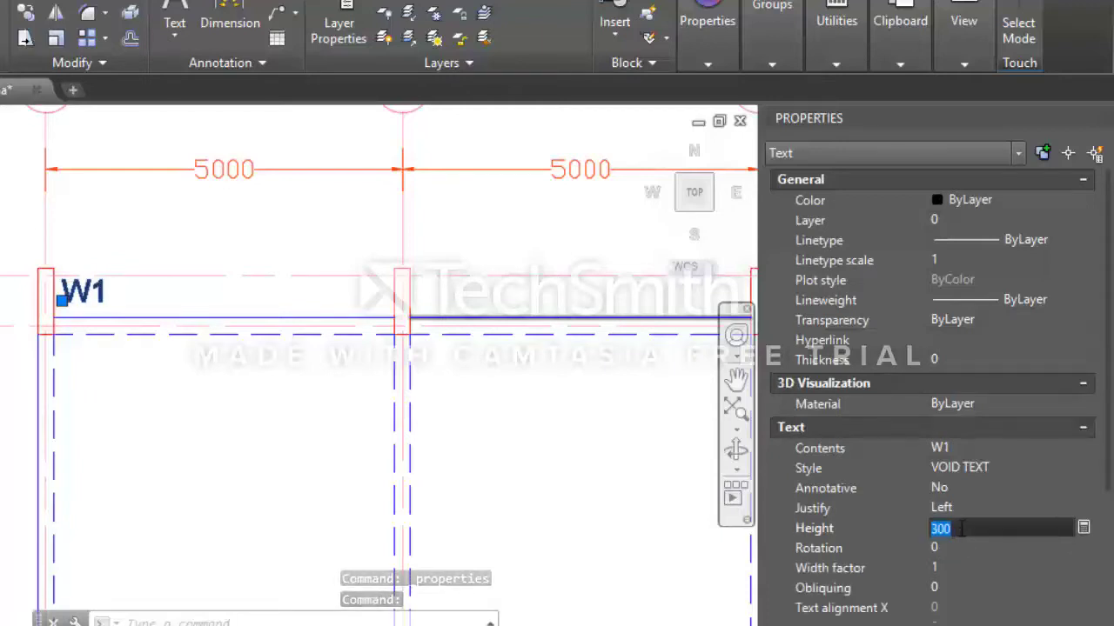
type("250")
key("Tab")
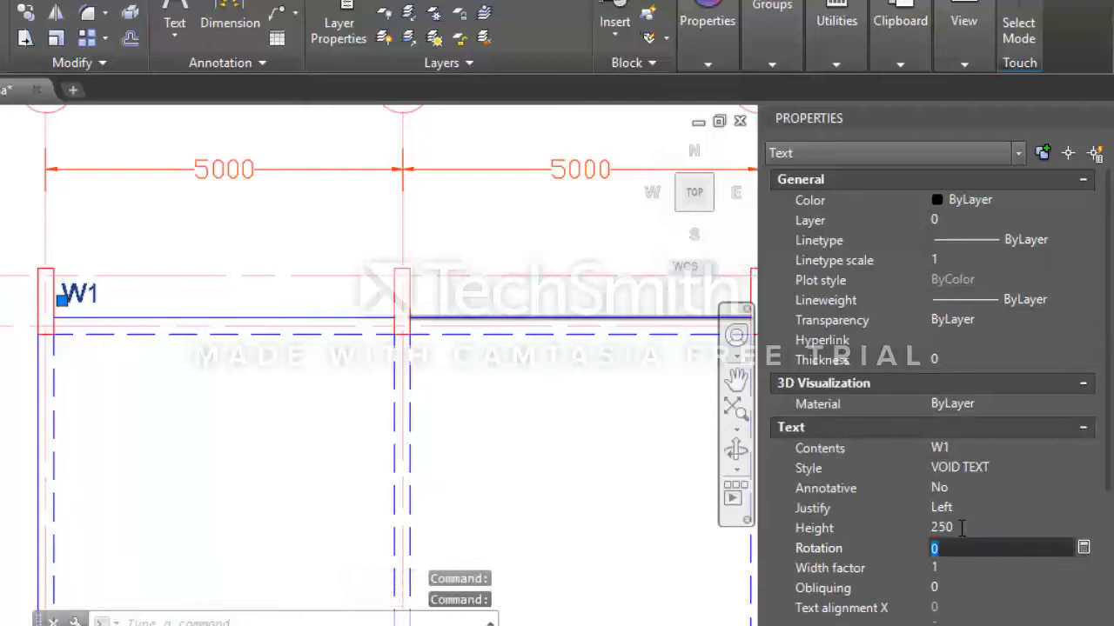
left_click(956, 531)
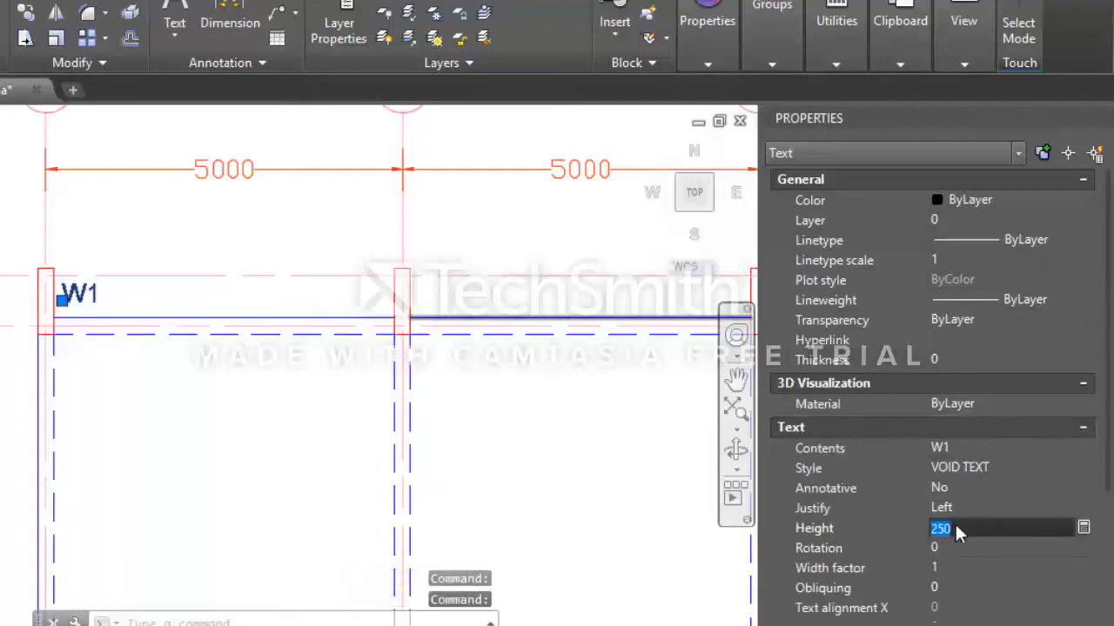
type("225")
key("Tab")
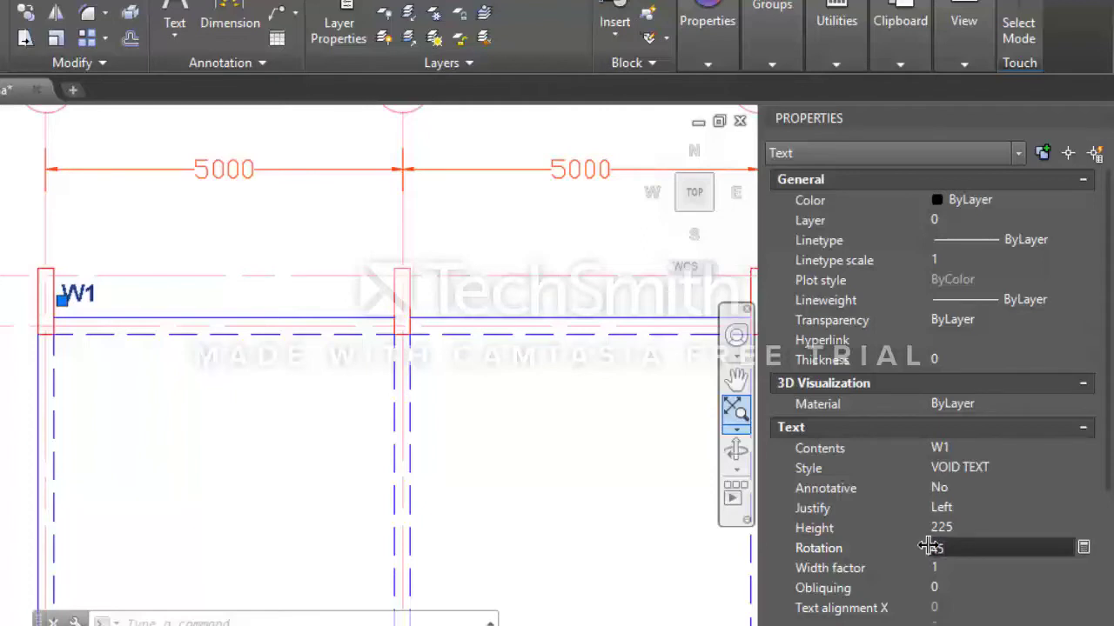
key("Tab")
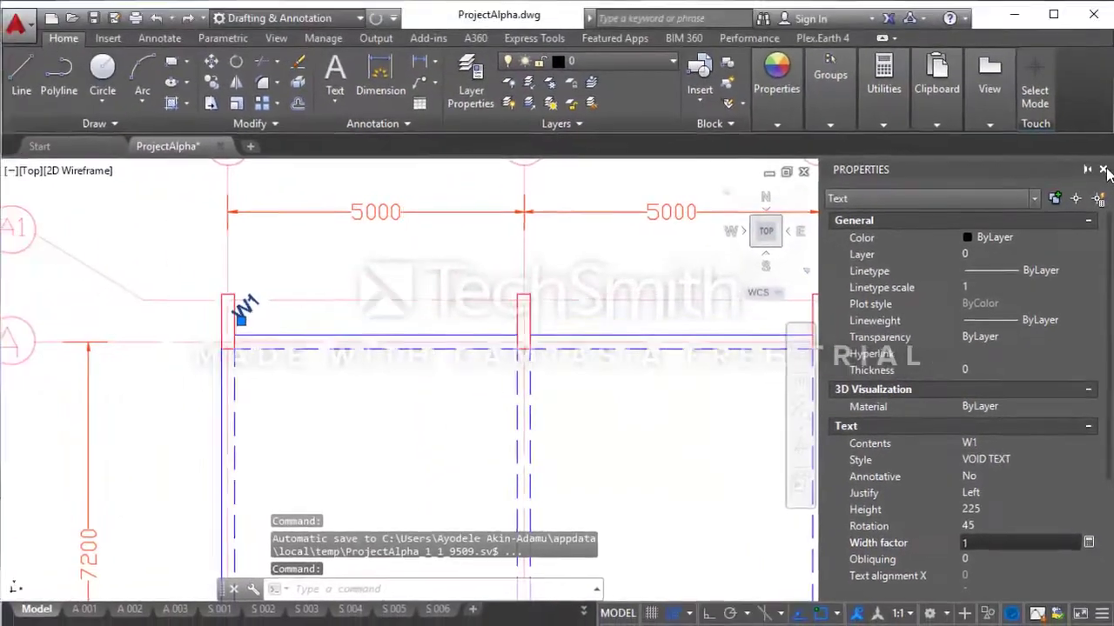
- Move the rotated W1 label onto the wall line at the grid A/1 column corner
left_click(1103, 171)
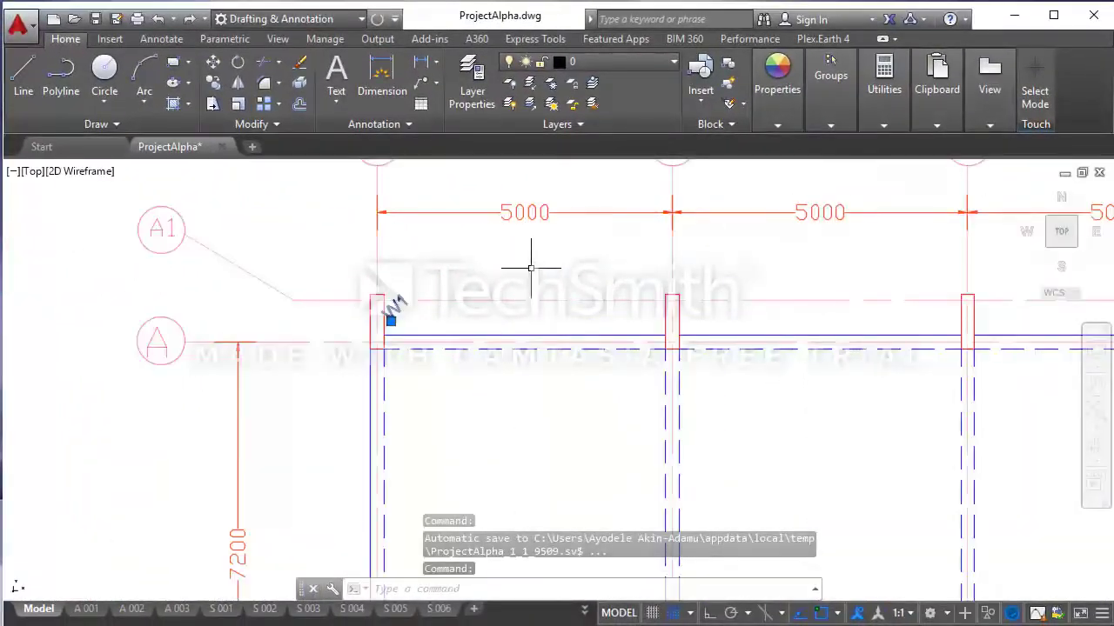
left_click(213, 66)
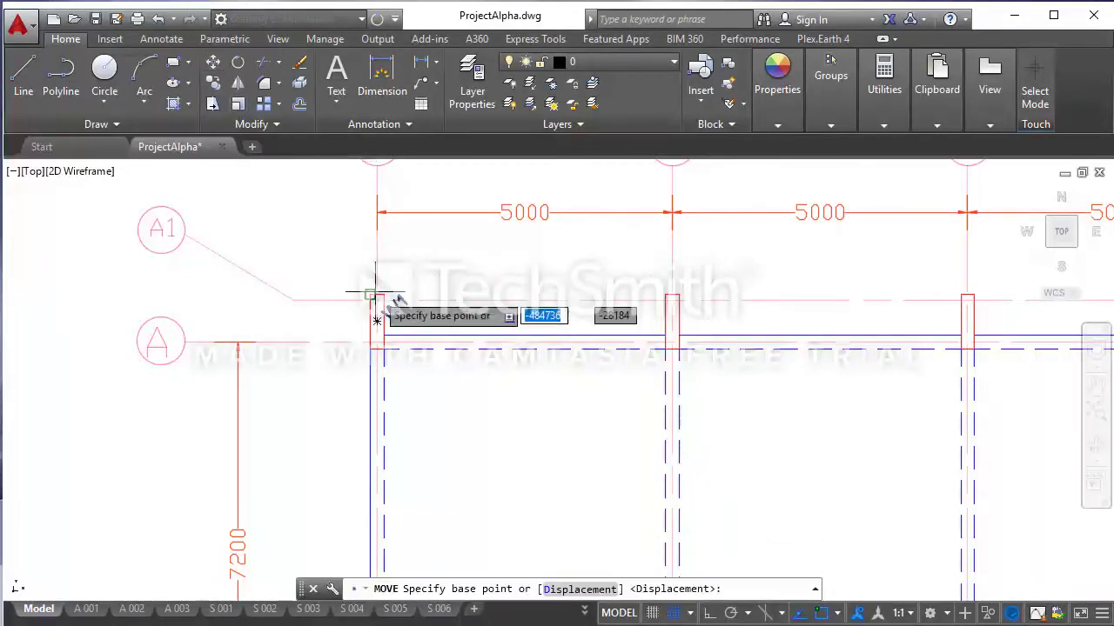
left_click(430, 367)
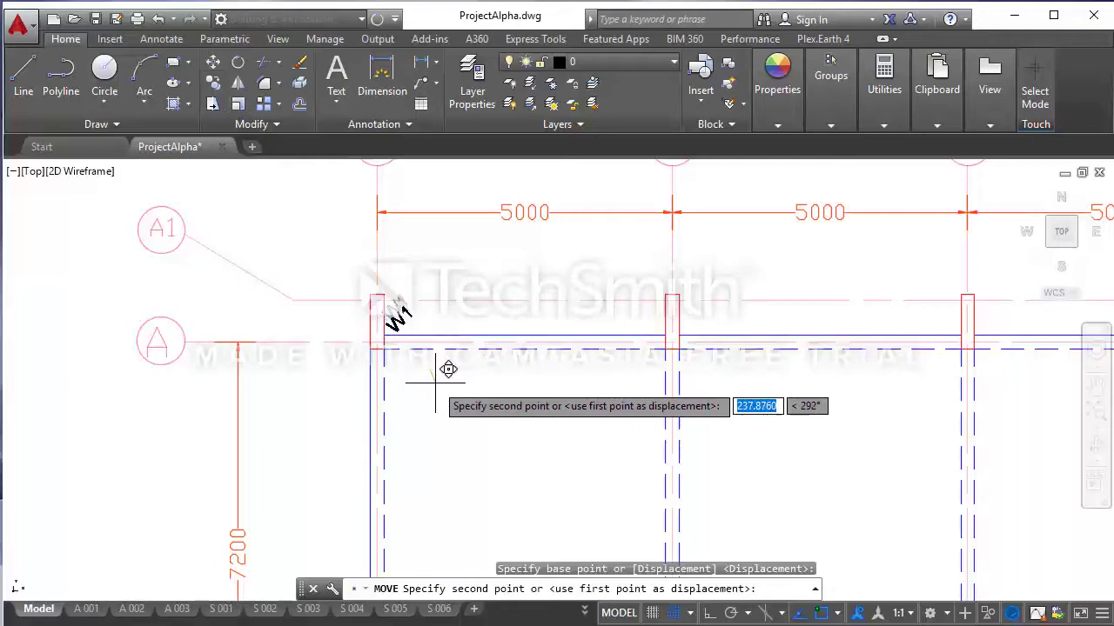
left_click(435, 381)
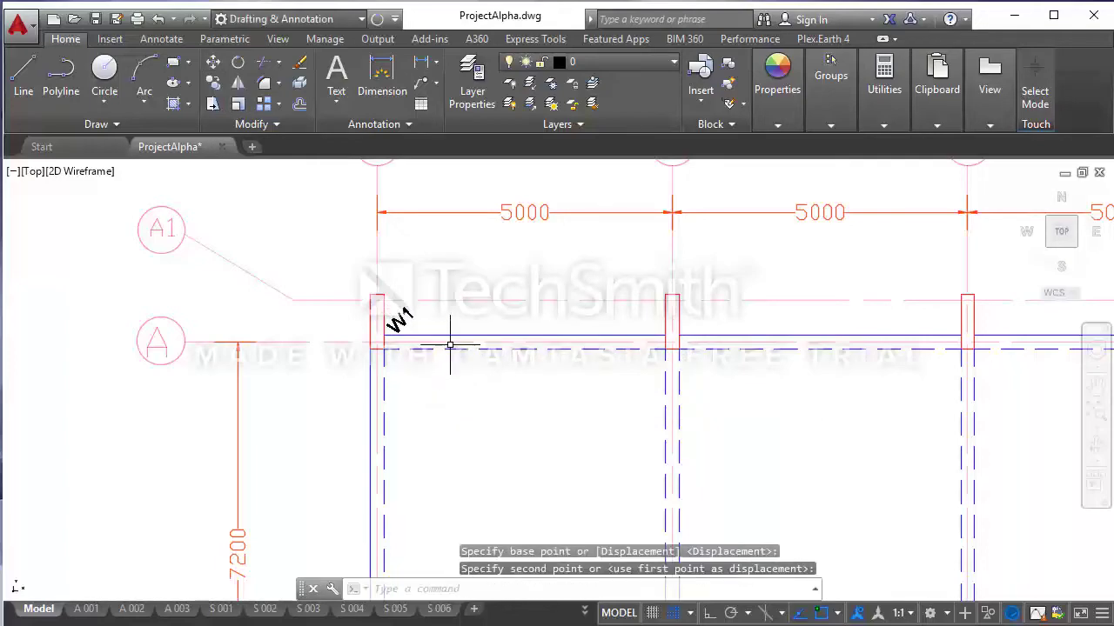
scroll(383, 322, "down", 2)
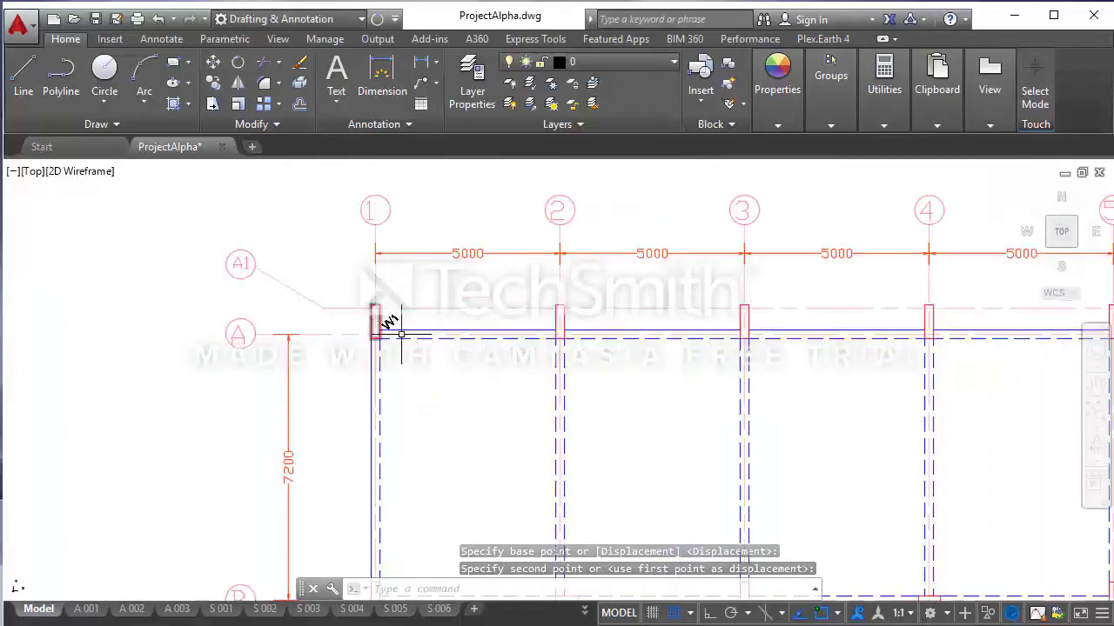
middle_click_drag(566, 391, 492, 374)
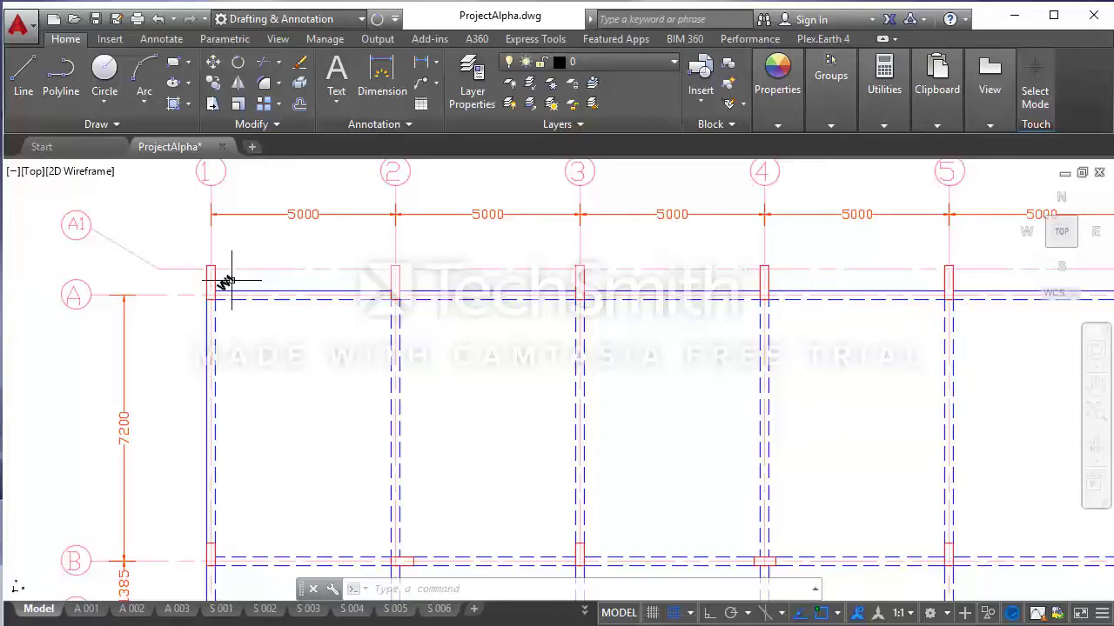
- Change the W1 label's colour to Blue in the Properties palette
key("Escape")
right_click(252, 187)
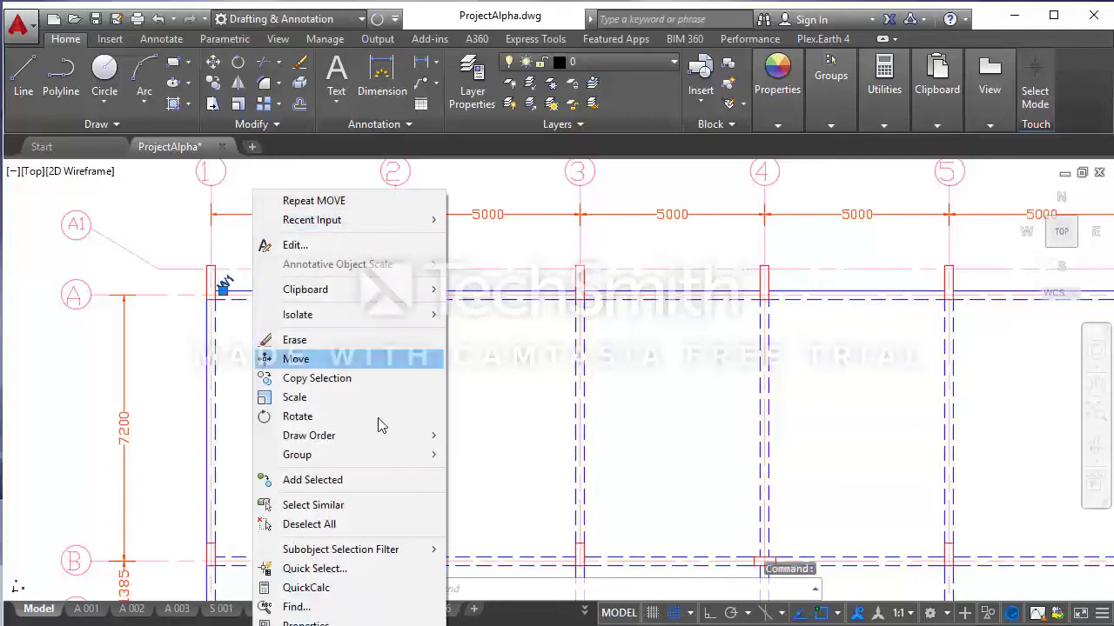
left_click(361, 616)
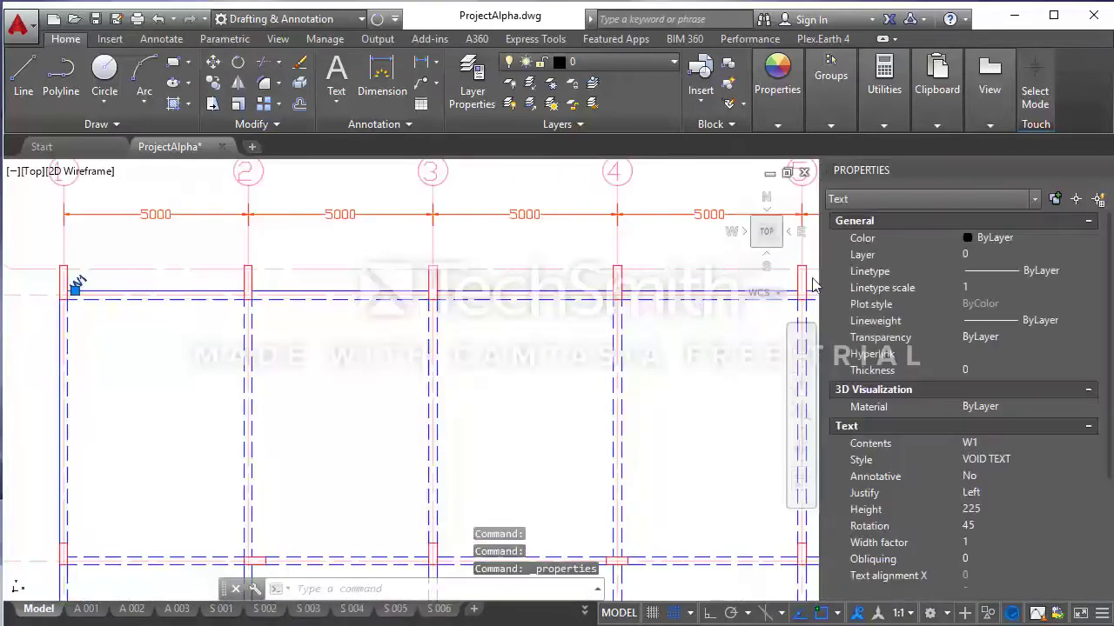
left_click(1018, 238)
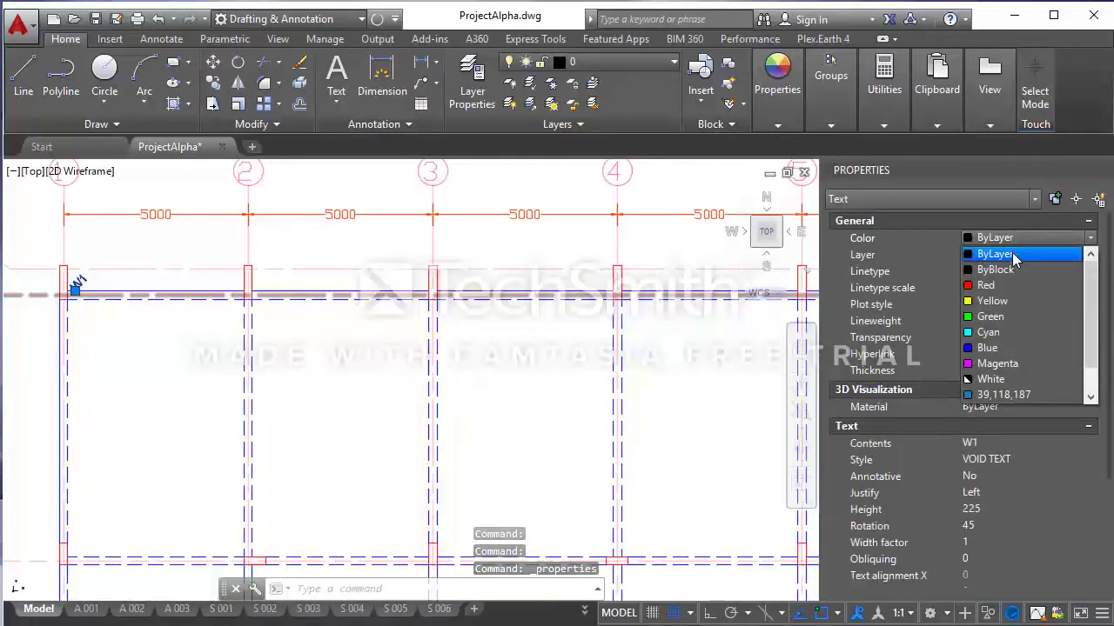
left_click(1011, 348)
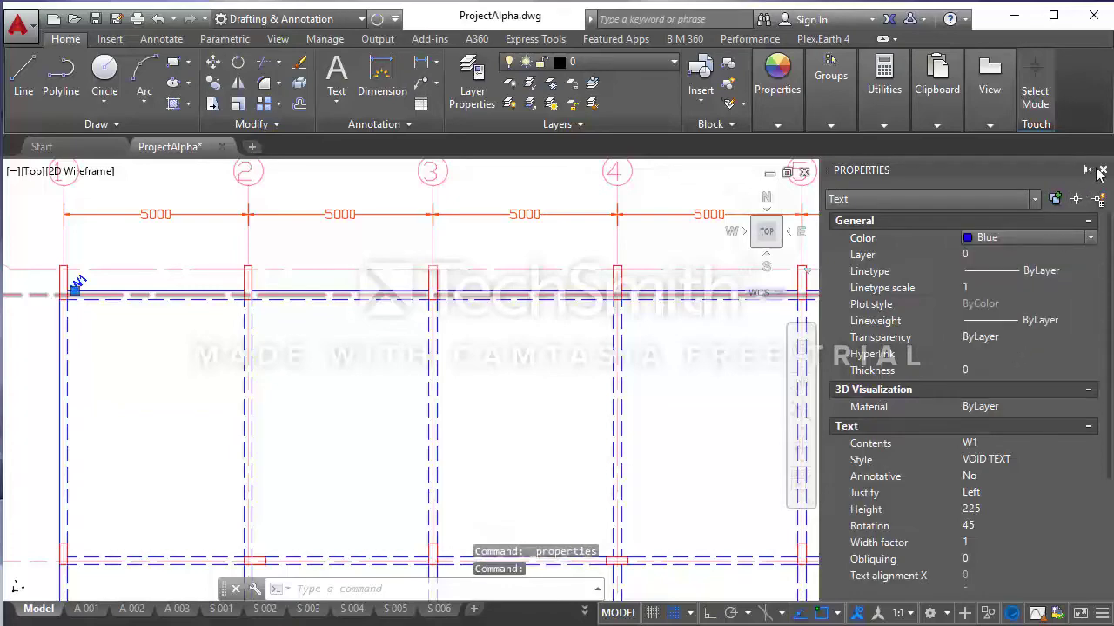
left_click(1103, 171)
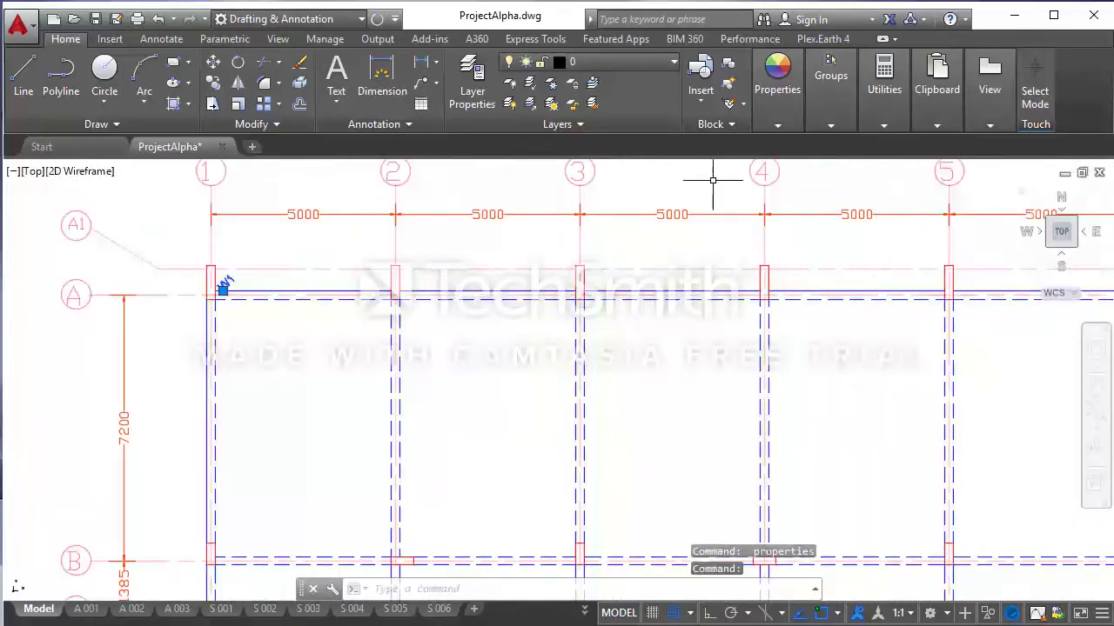
key("Escape")
key("Escape")
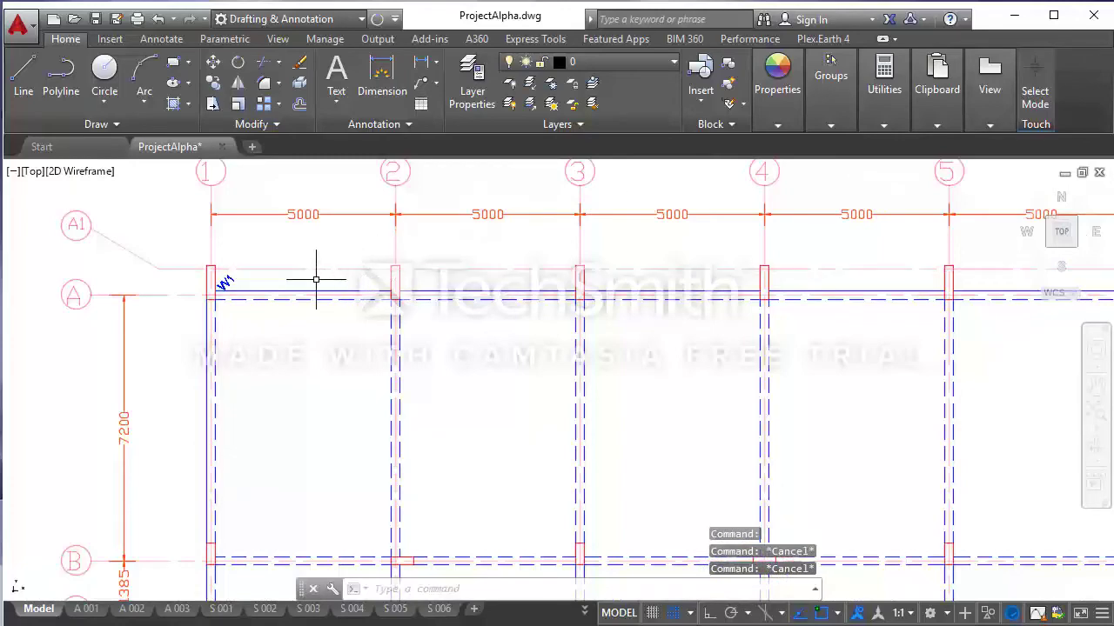
scroll(234, 281, "down", 2)
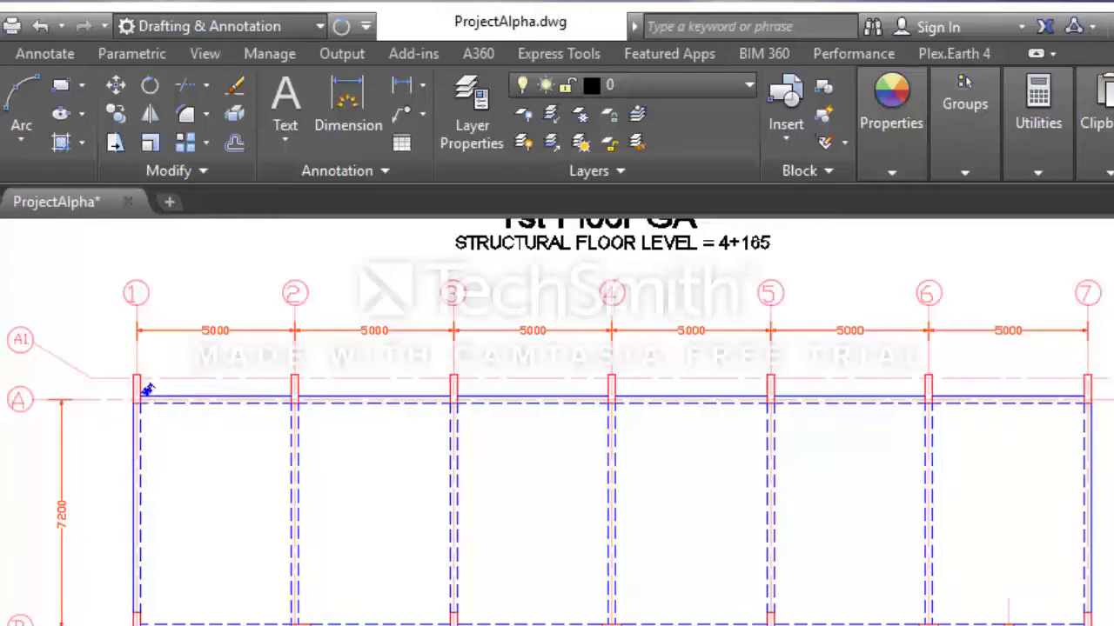
- Copy W1 from the grid A/1 column corner to the grid 2 and 3 columns
left_click(116, 115)
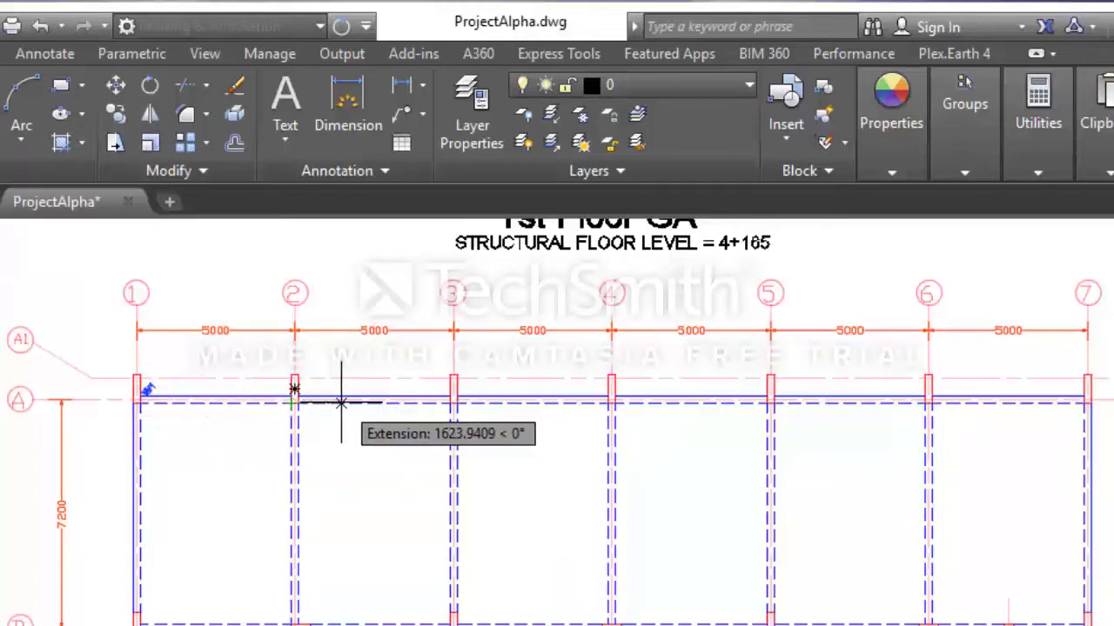
scroll(142, 403, "up", 3)
scroll(172, 373, "up", 2)
scroll(172, 378, "up", 2)
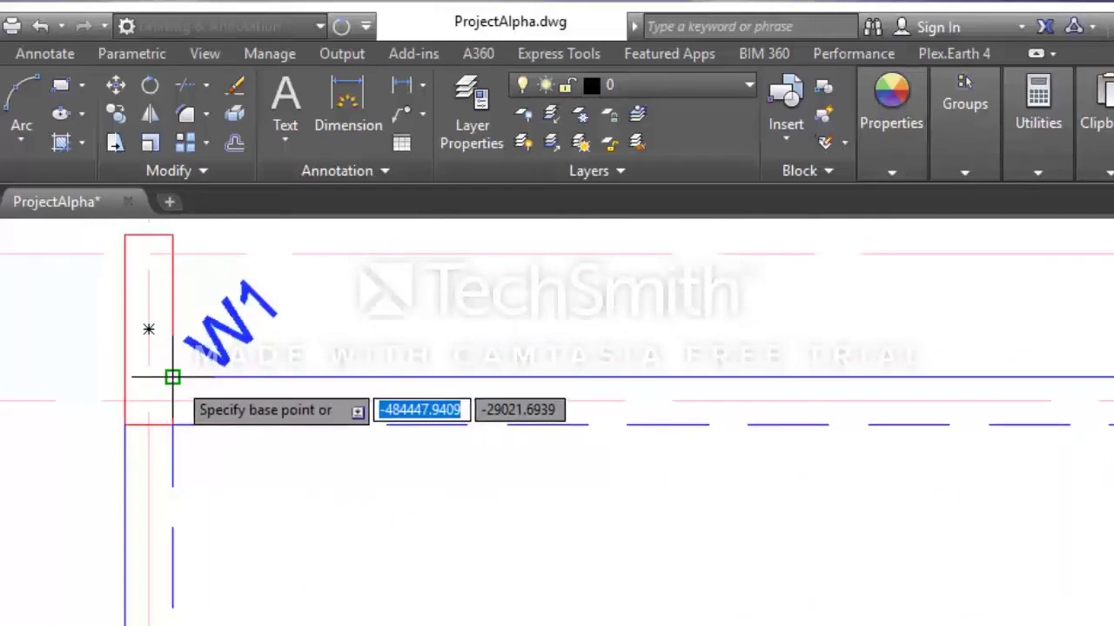
left_click(172, 377)
scroll(171, 379, "down", 4)
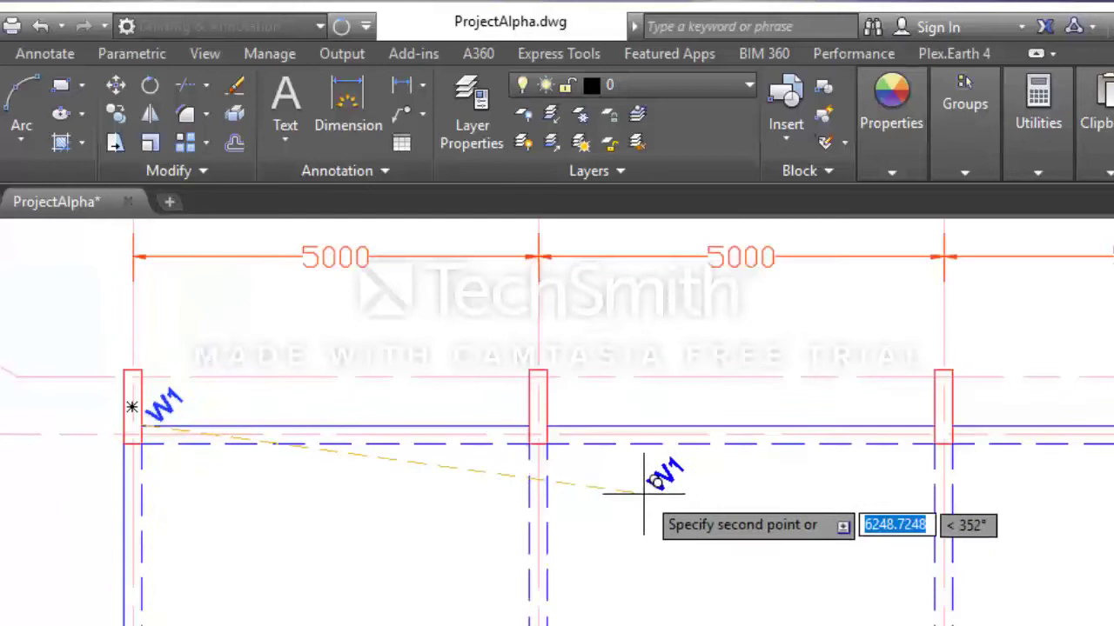
scroll(544, 425, "up", 2)
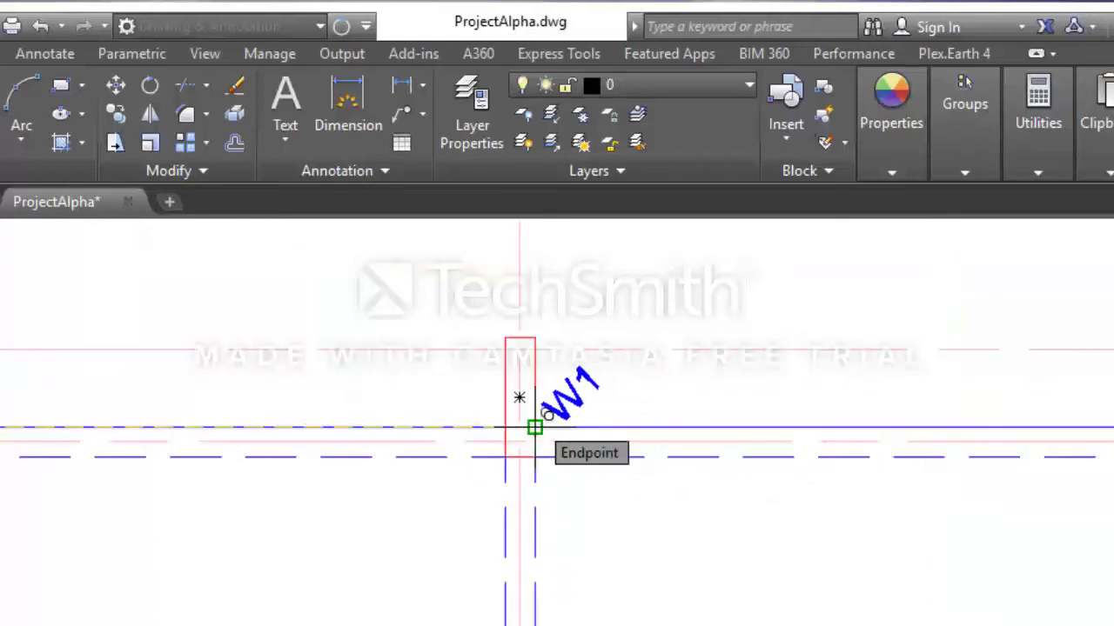
left_click(534, 427)
scroll(437, 447, "down", 3)
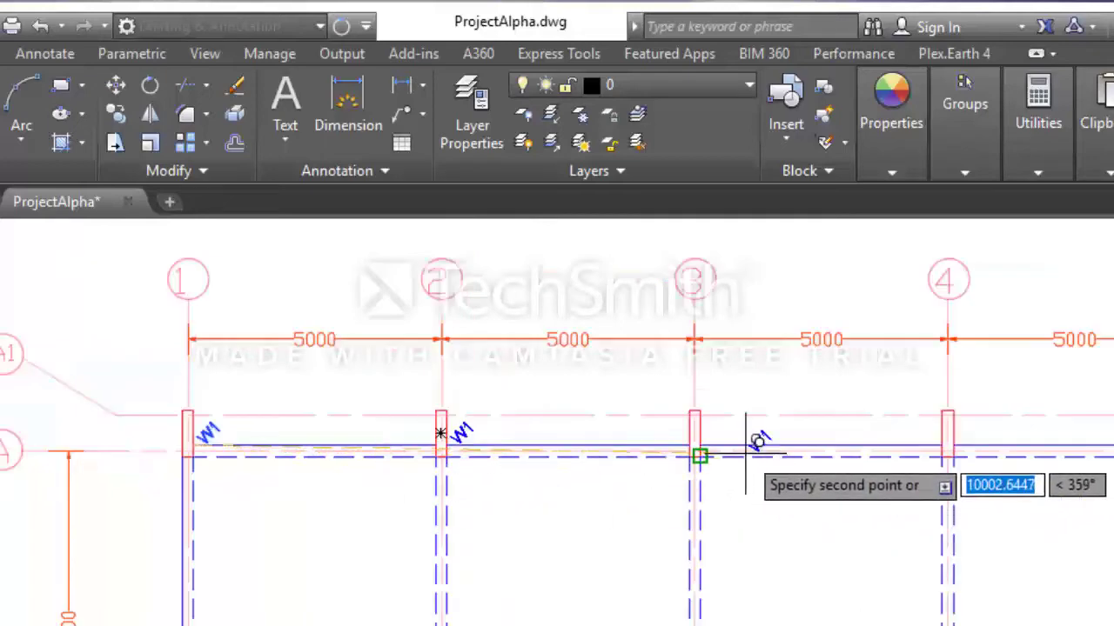
scroll(671, 433, "up", 3)
left_click(632, 434)
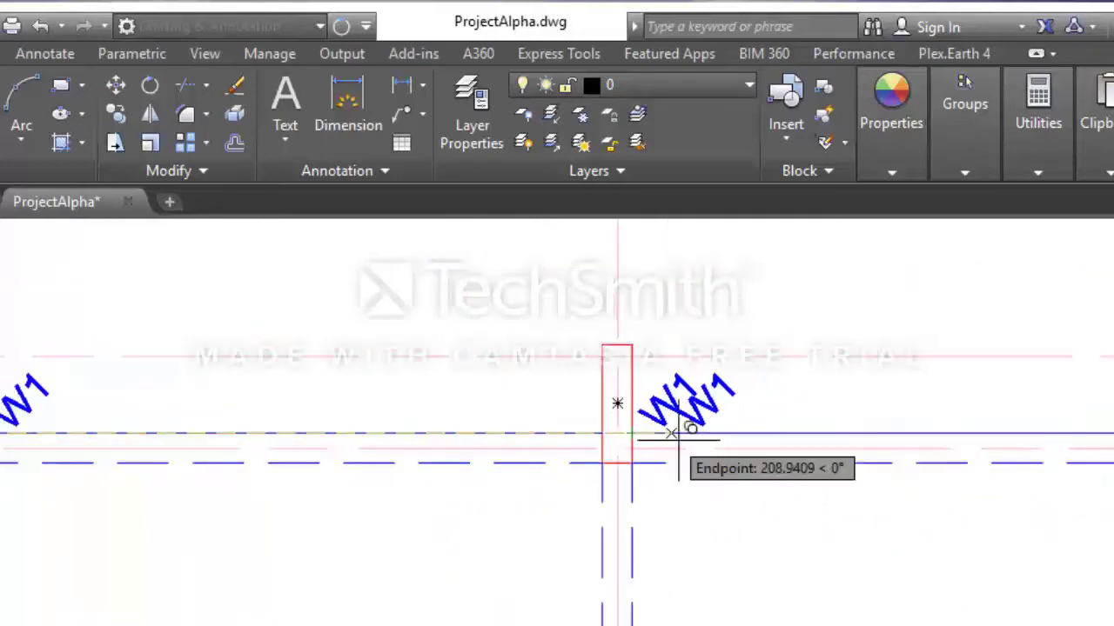
- Place further W1 copies at the grid 4, 5, 6 and 7 columns along grid A
scroll(661, 430, "down", 3)
scroll(578, 376, "up", 3)
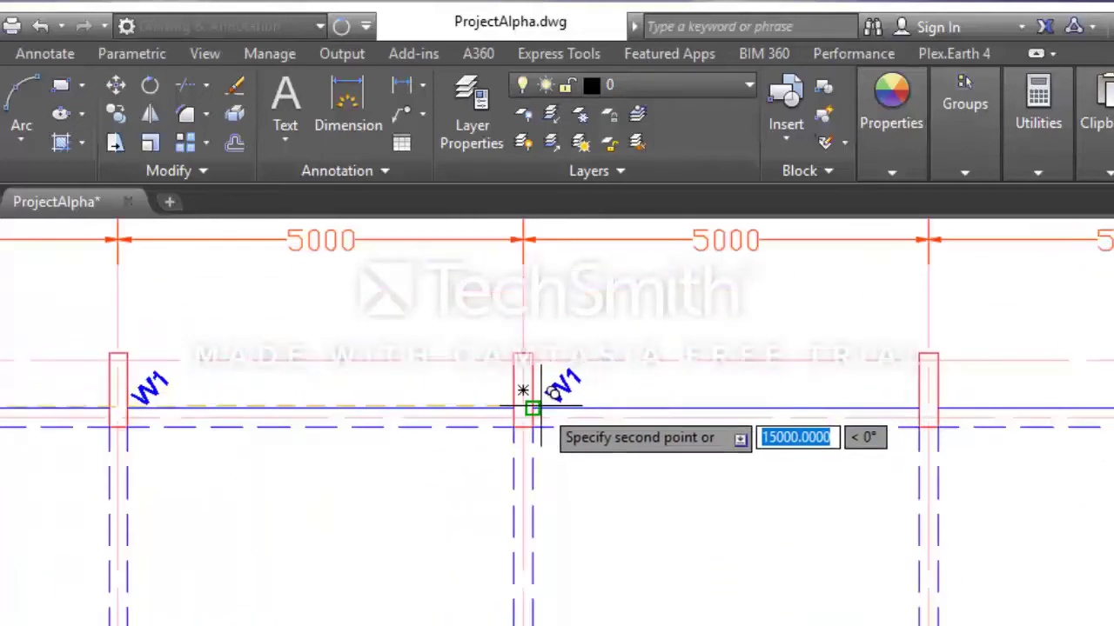
left_click(533, 407)
scroll(522, 409, "down", 3)
scroll(748, 413, "up", 3)
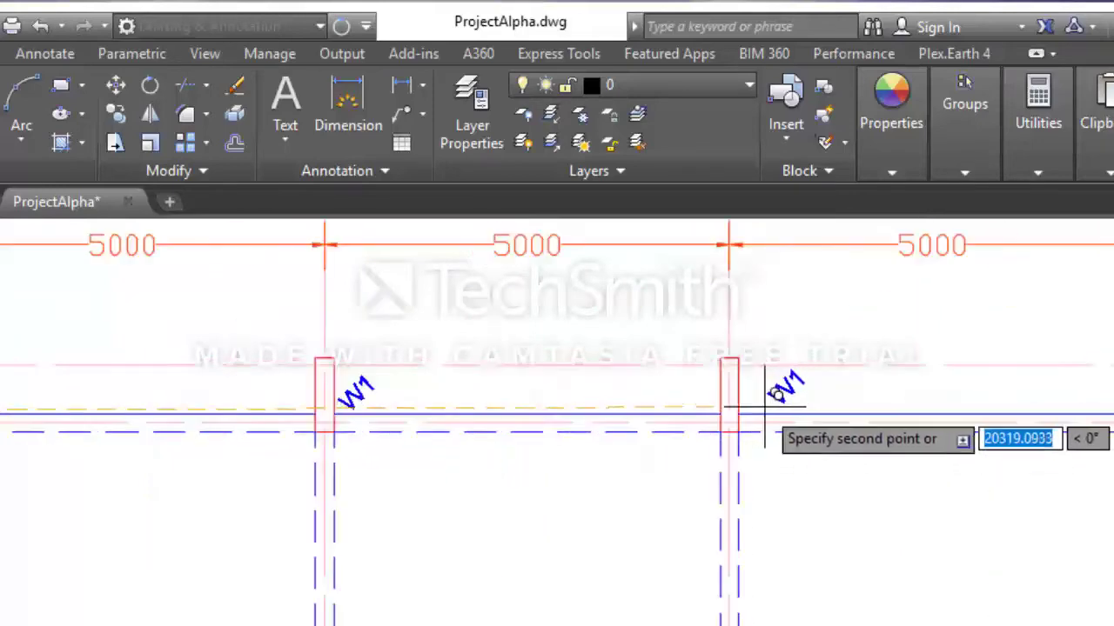
left_click(738, 412)
scroll(409, 422, "down", 3)
scroll(827, 418, "up", 3)
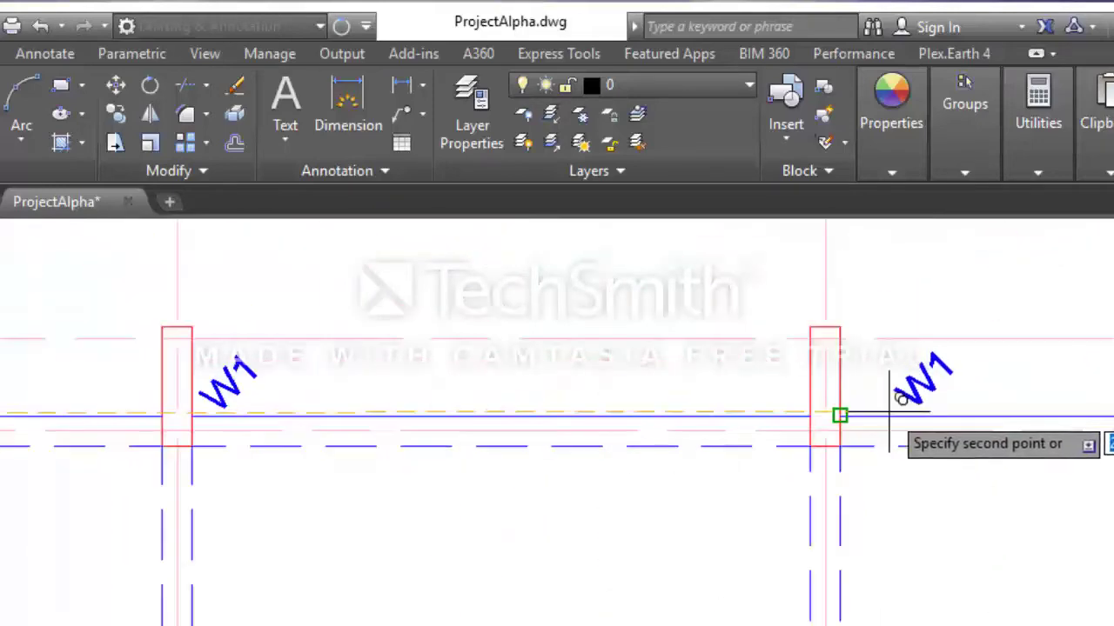
left_click(838, 416)
scroll(544, 402, "down", 4)
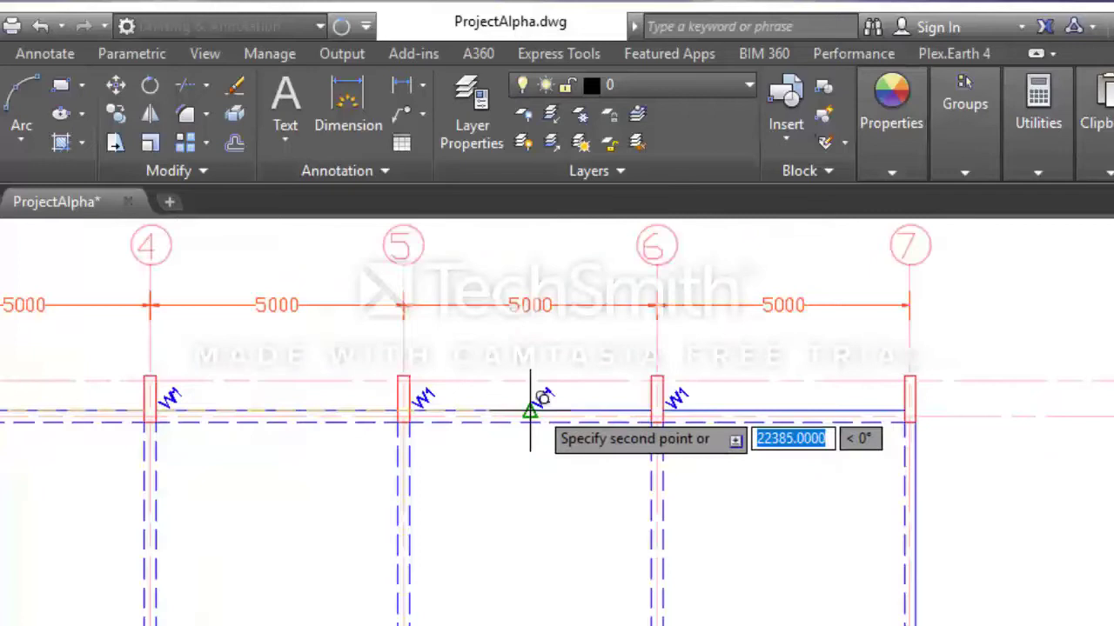
scroll(927, 402, "up", 4)
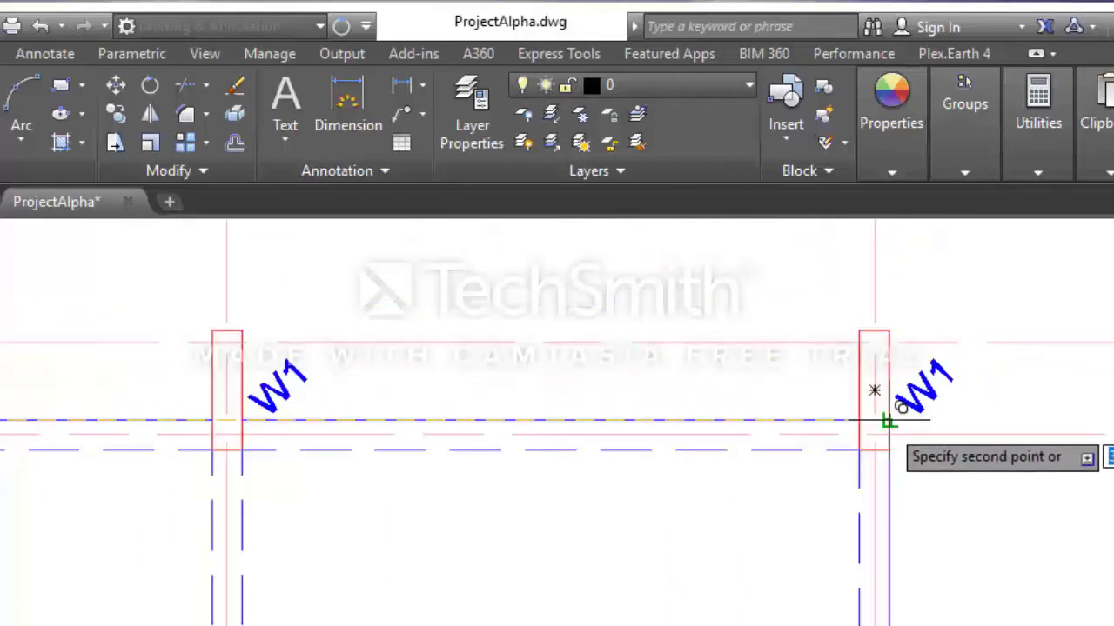
left_click(888, 421)
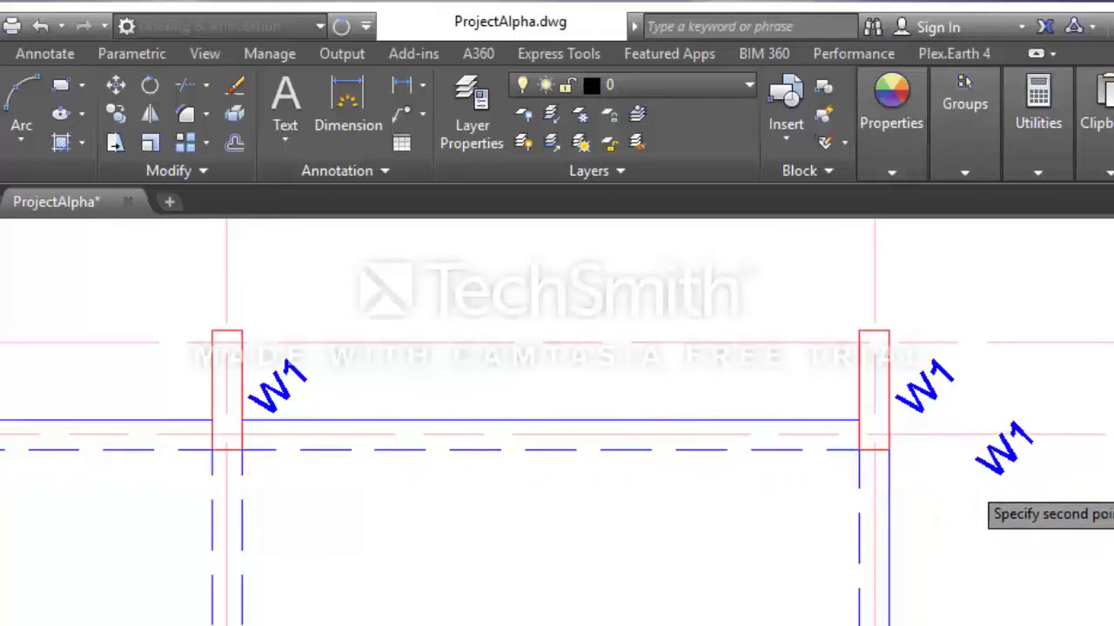
key("Escape")
scroll(981, 476, "down", 4)
scroll(982, 476, "down", 3)
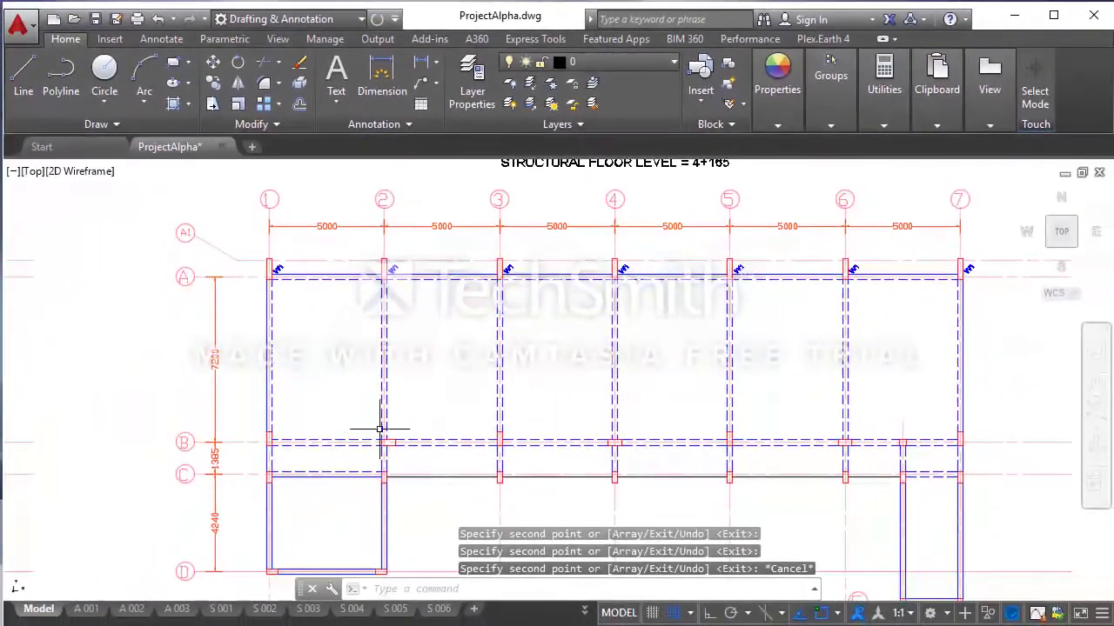
middle_click_drag(379, 428, 397, 366)
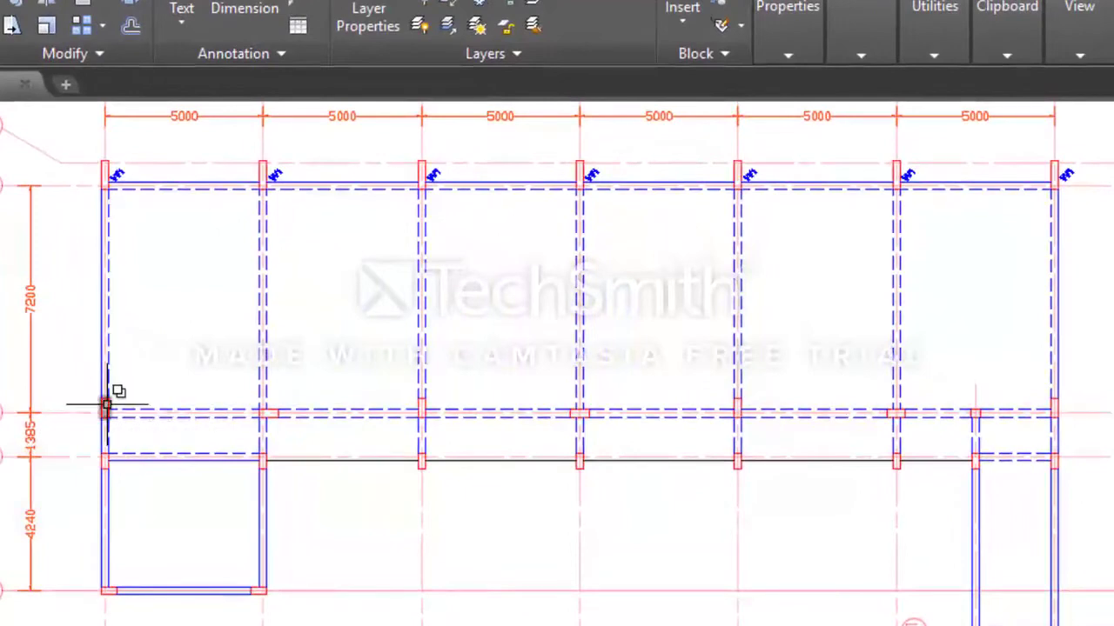
scroll(108, 403, "up", 2)
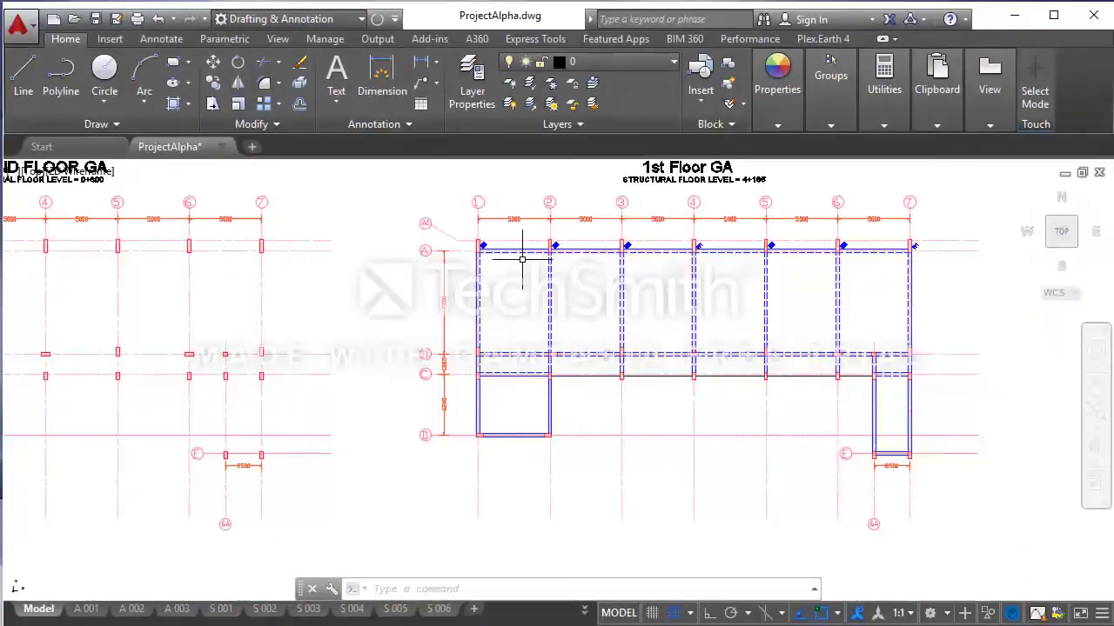
scroll(491, 245, "up", 3)
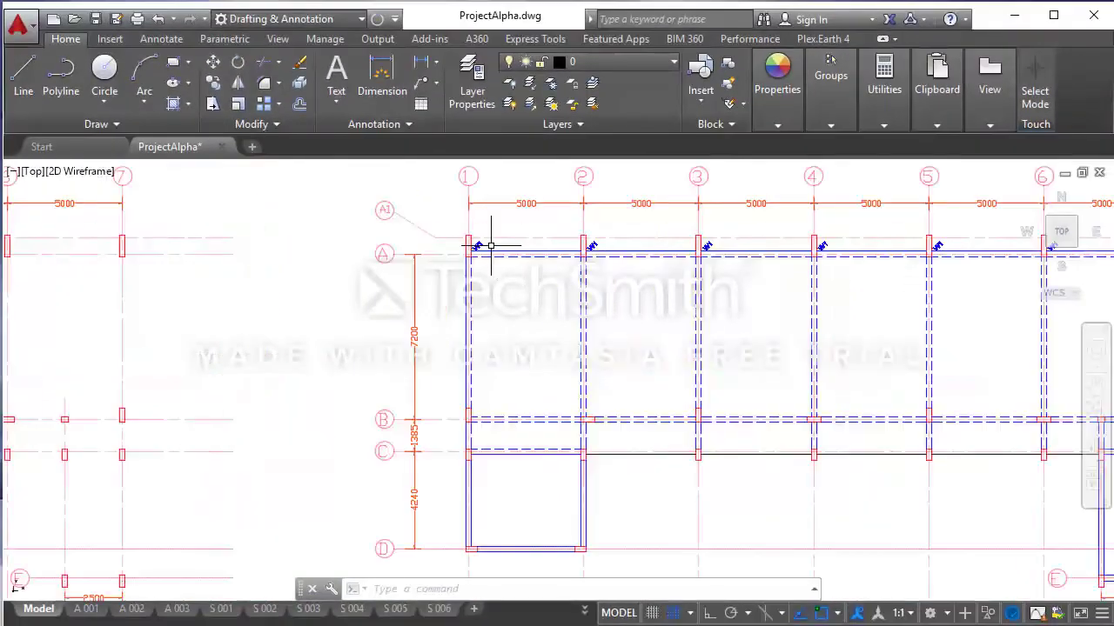
scroll(491, 245, "up", 2)
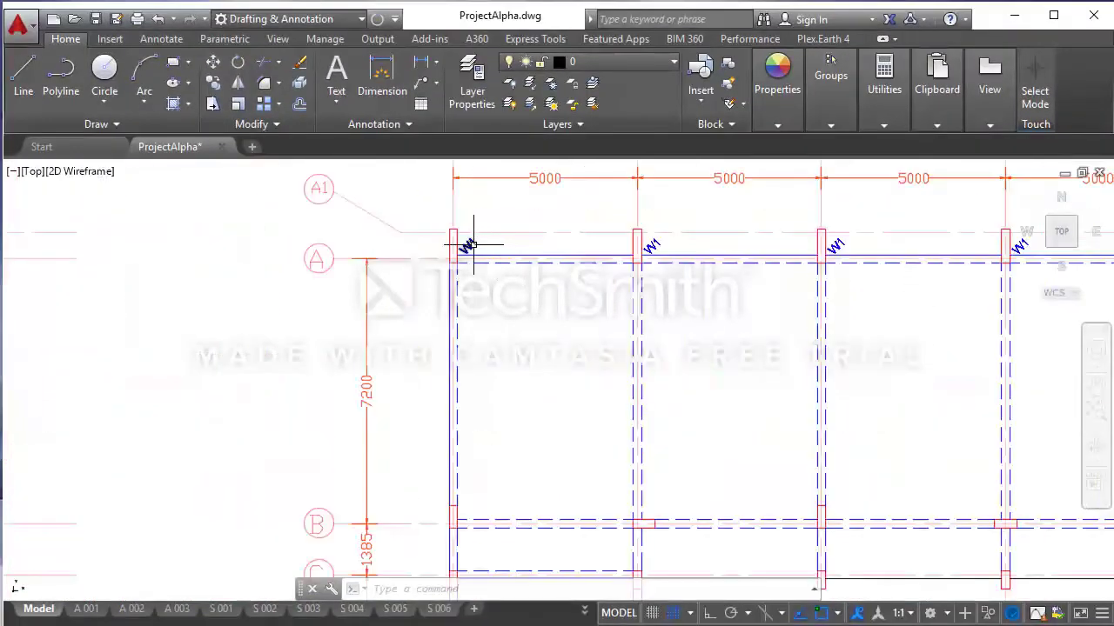
- Copy the W1 label from grid A/1 to the first column on grid B
left_click(472, 245)
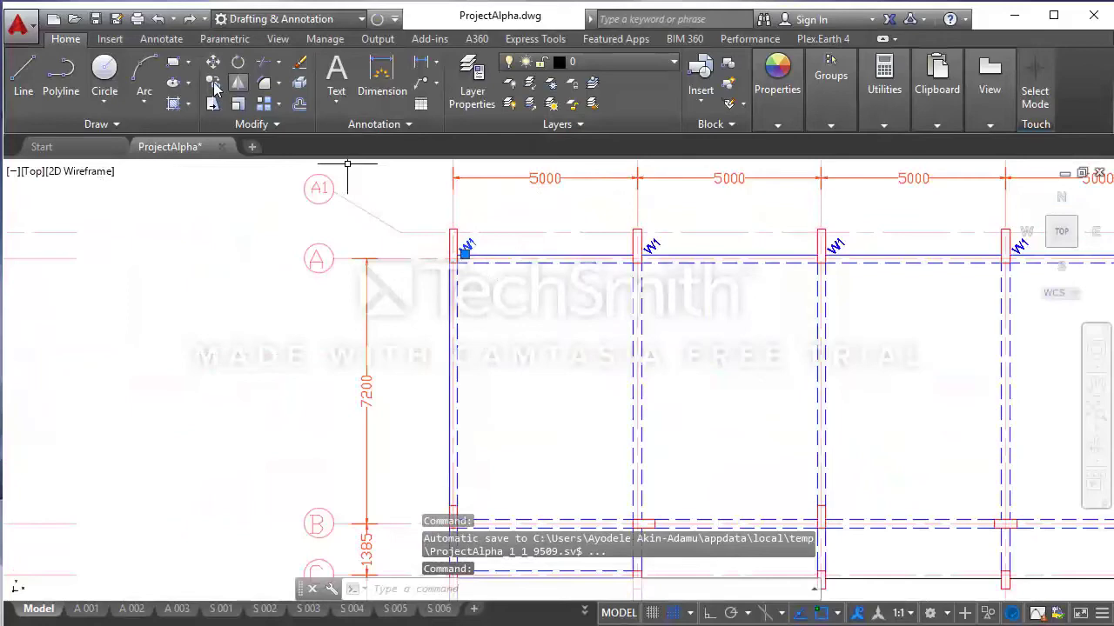
left_click(214, 83)
scroll(453, 261, "up", 3)
scroll(383, 251, "up", 3)
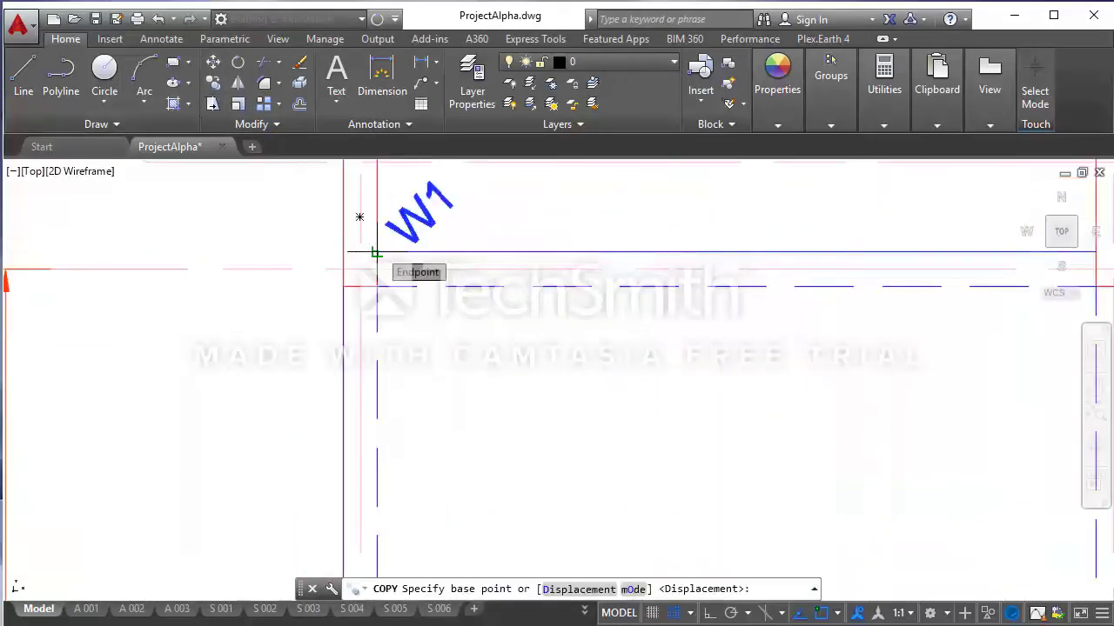
left_click(375, 253)
scroll(409, 226, "down", 3)
scroll(423, 218, "down", 2)
scroll(441, 313, "up", 3)
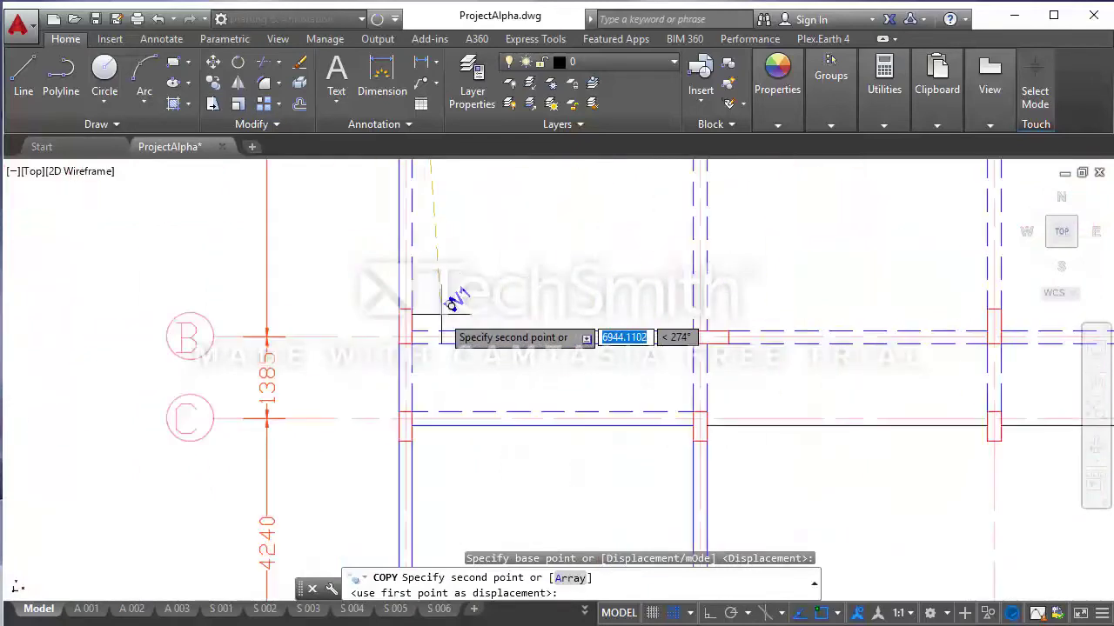
scroll(440, 309, "up", 3)
scroll(374, 348, "up", 2)
left_click(474, 287)
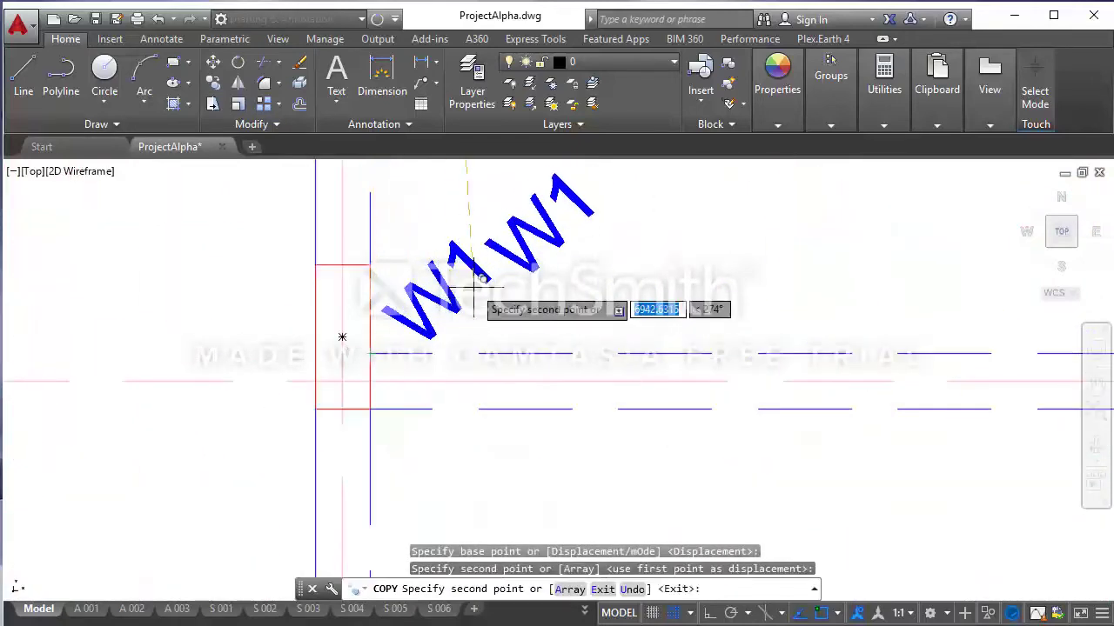
scroll(474, 287, "down", 3)
key("Escape")
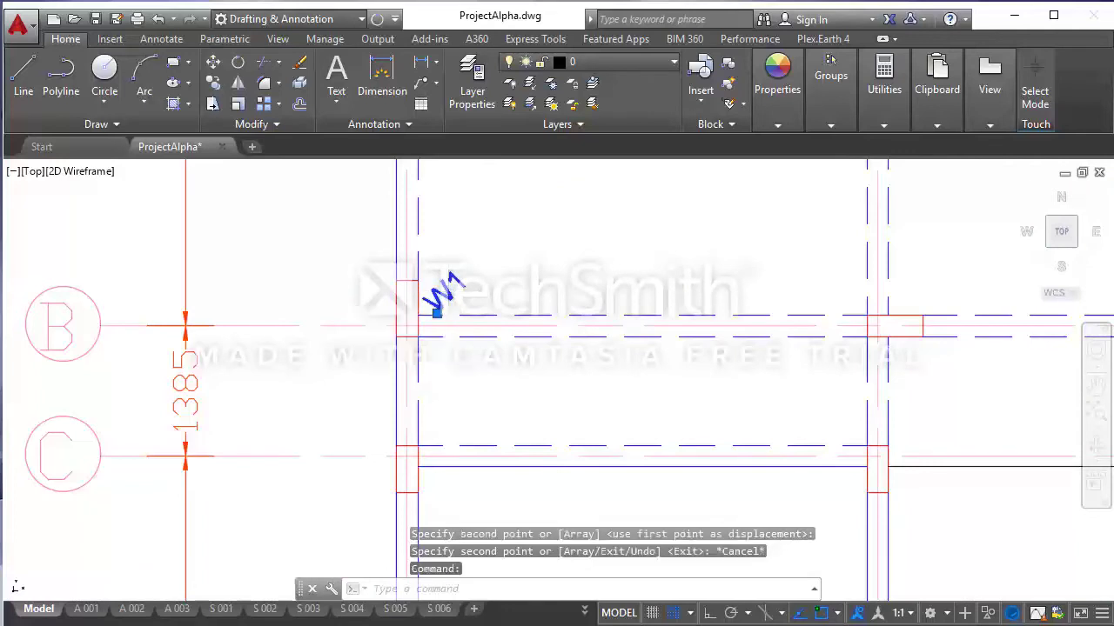
- Change the copied label at the grid B column from W1 to C1
double_click(440, 294)
type("C")
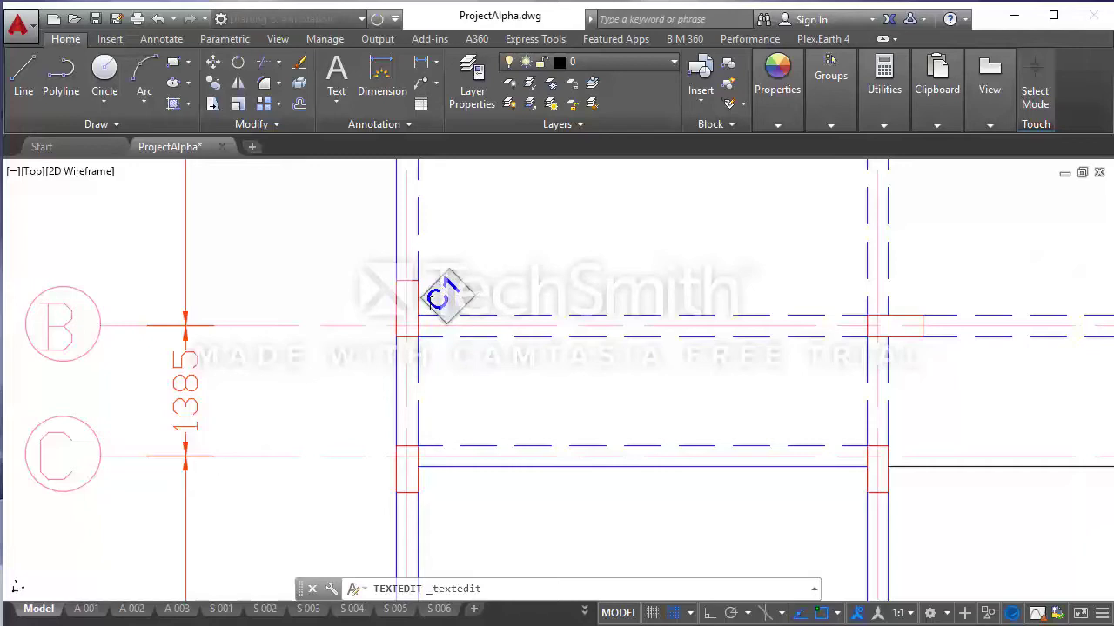
key("Return")
scroll(459, 300, "down", 2)
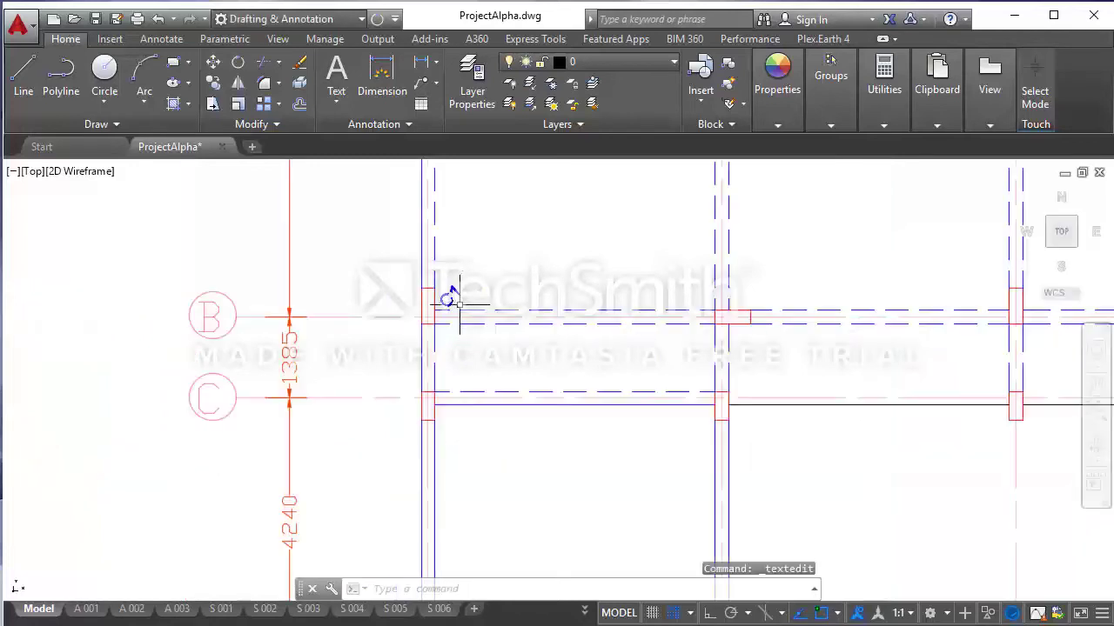
left_click(478, 300)
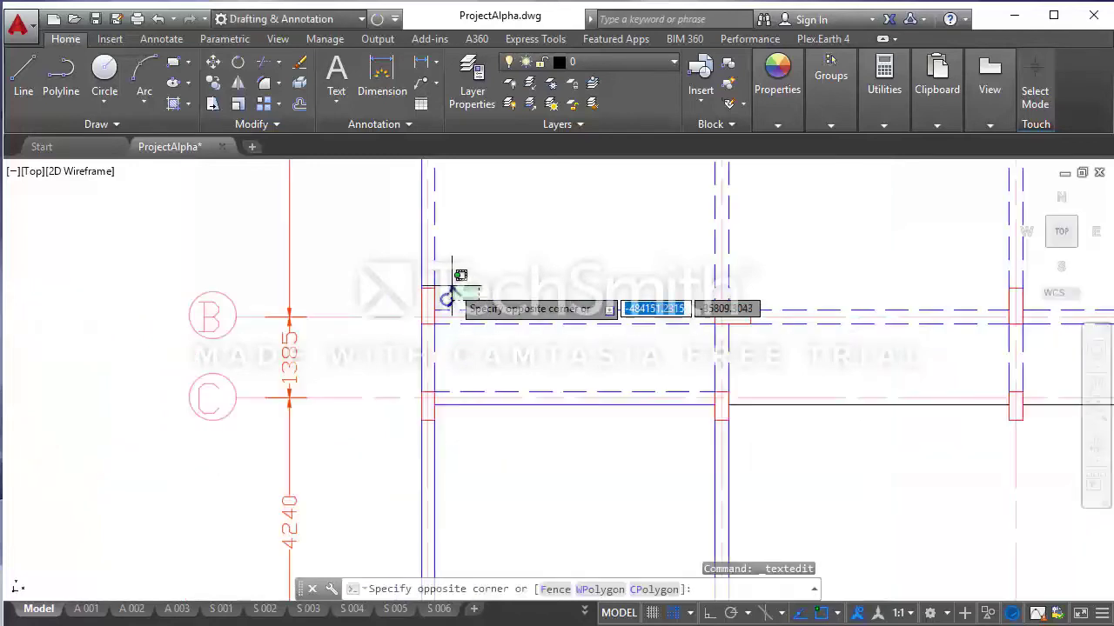
- Copy the C1 label from its column to the next two columns along grid B
left_click(217, 91)
scroll(434, 310, "up", 3)
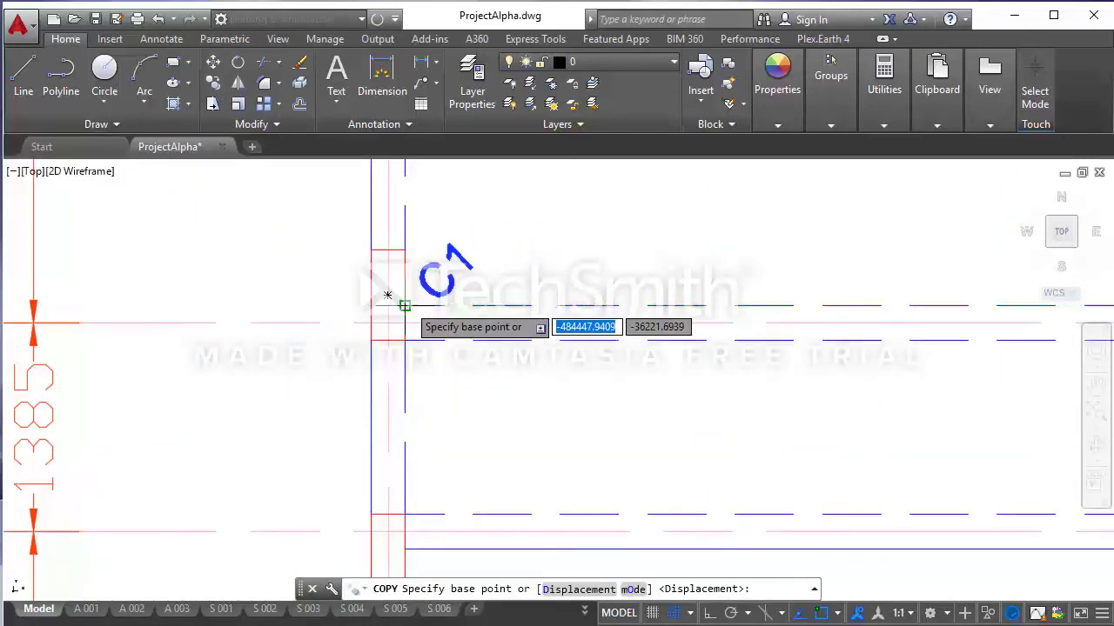
left_click(403, 304)
scroll(261, 265, "down", 3)
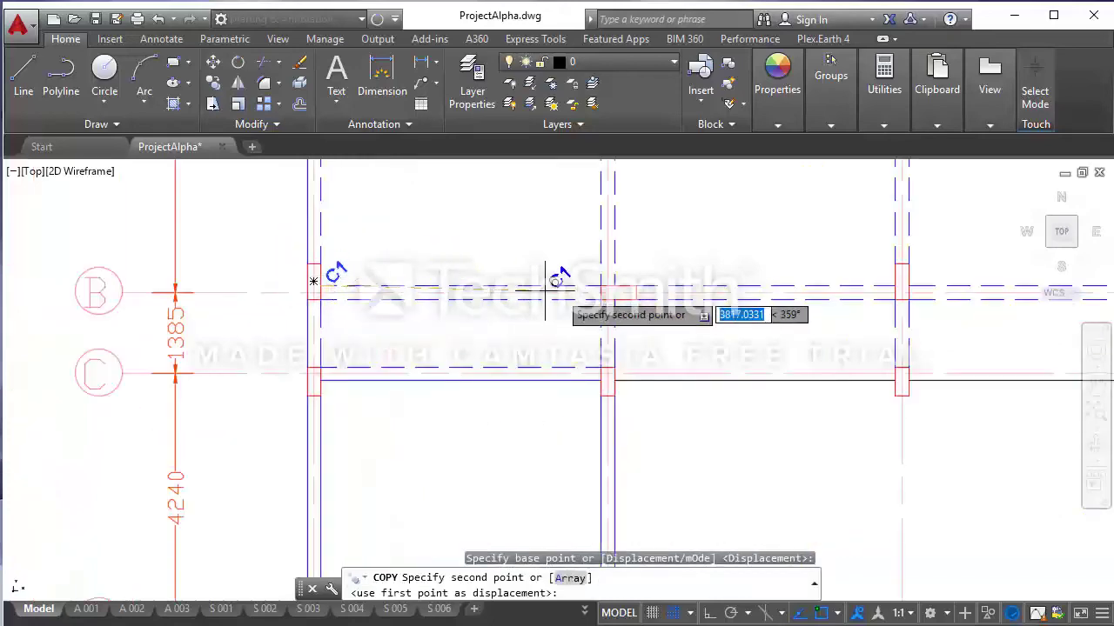
scroll(526, 282, "down", 2)
scroll(548, 277, "down", 1)
scroll(584, 273, "up", 4)
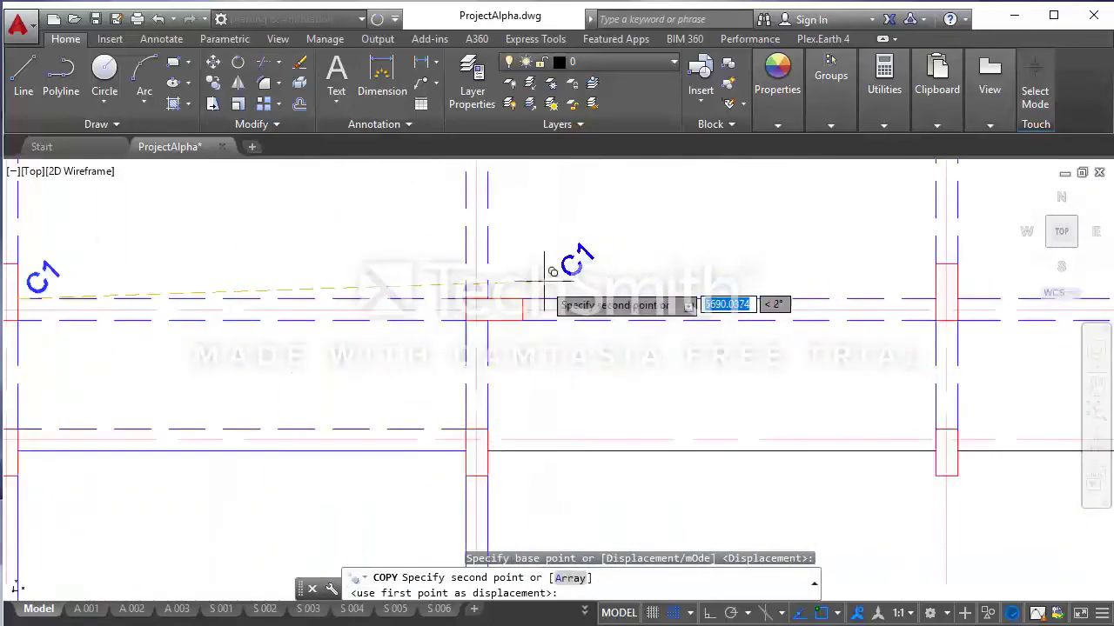
scroll(493, 309, "down", 1)
scroll(494, 305, "down", 3)
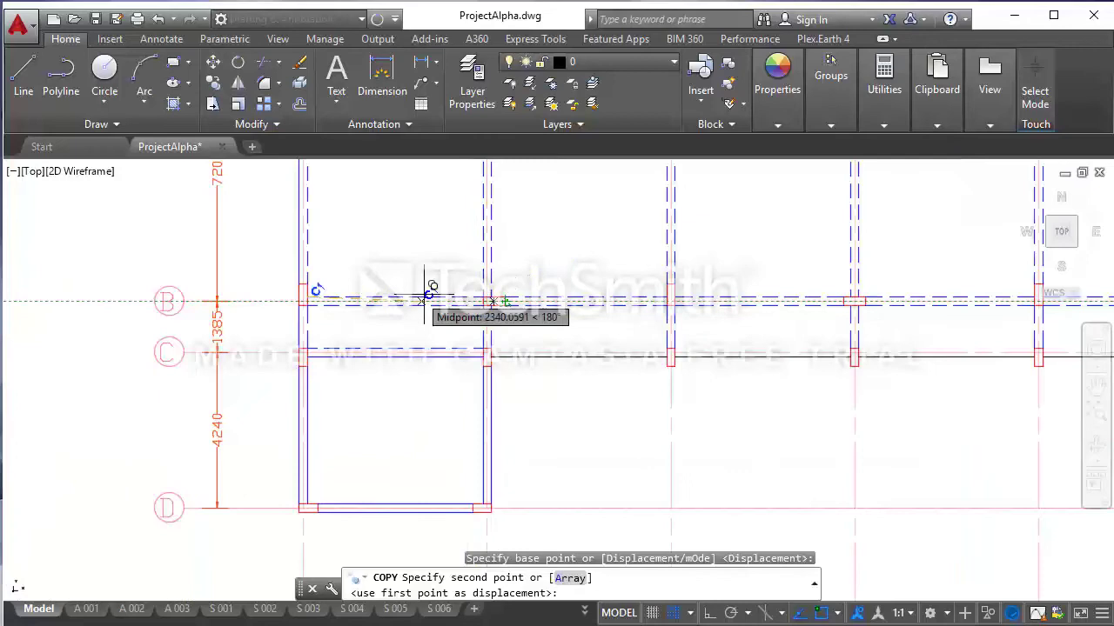
scroll(509, 299, "up", 5)
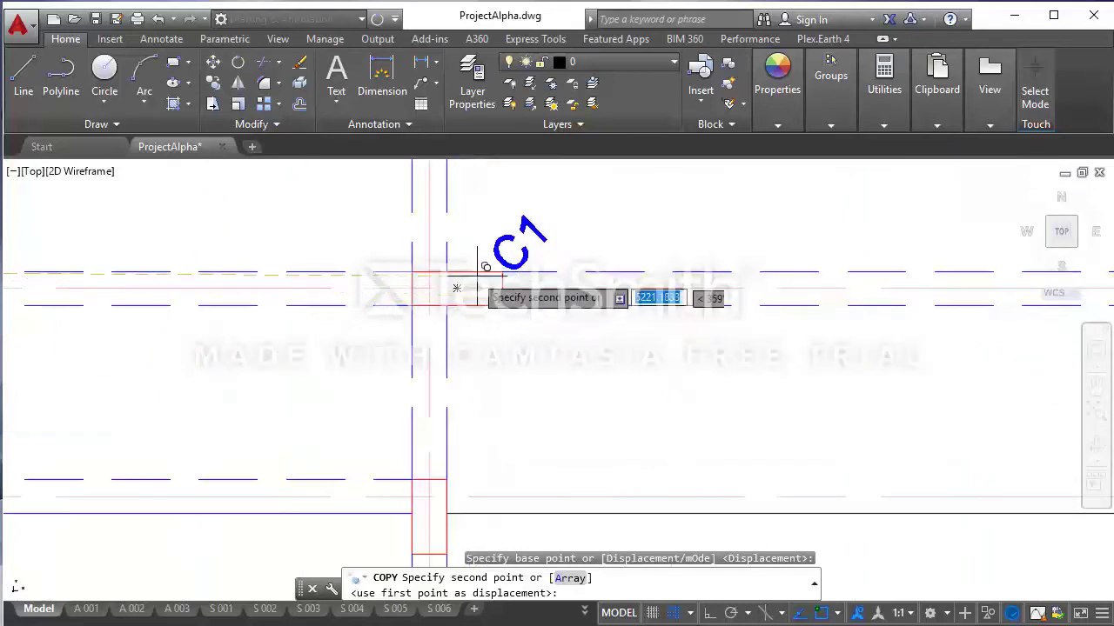
left_click(446, 271)
scroll(514, 277, "down", 4)
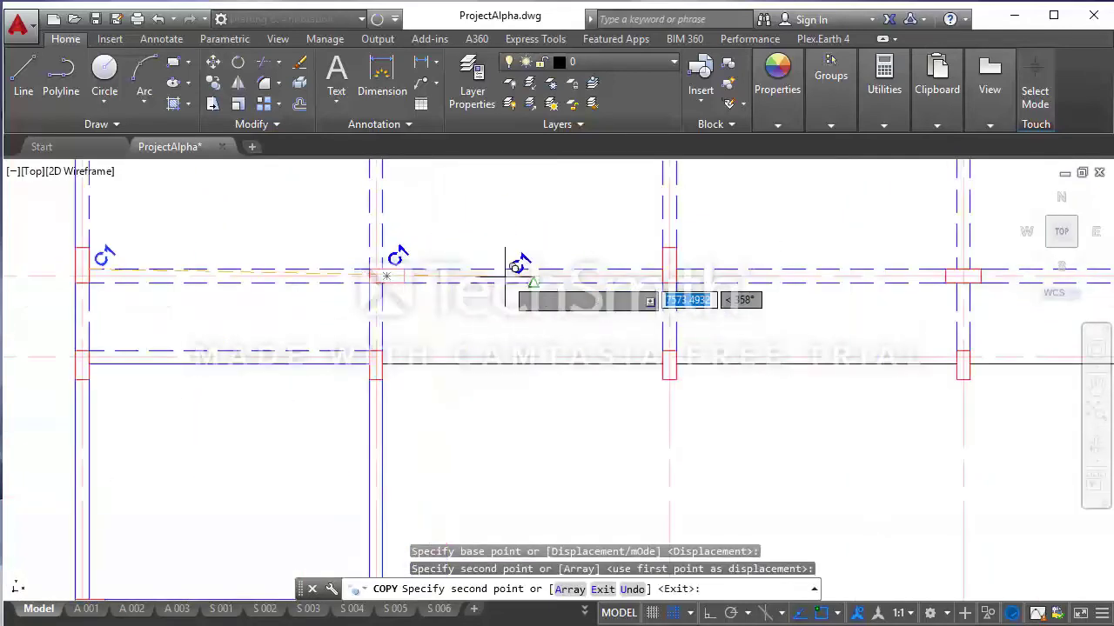
scroll(670, 268, "up", 4)
left_click(677, 261)
- Place four more C1 copies at the remaining grid B columns, ending at the right column
scroll(557, 261, "down", 4)
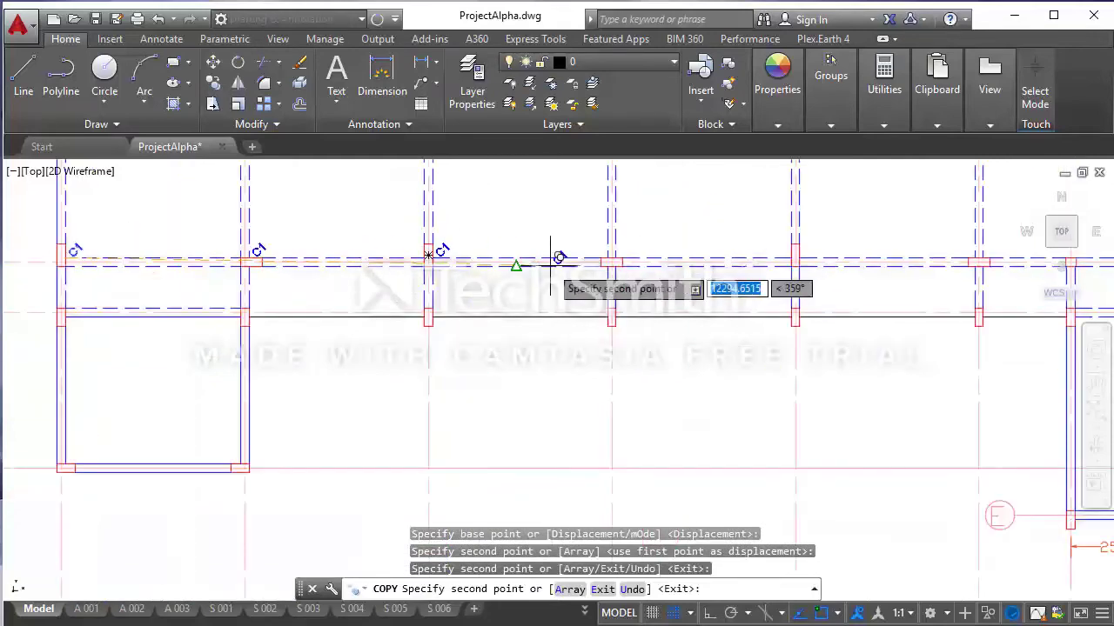
scroll(642, 261, "up", 4)
left_click(634, 260)
scroll(574, 252, "down", 5)
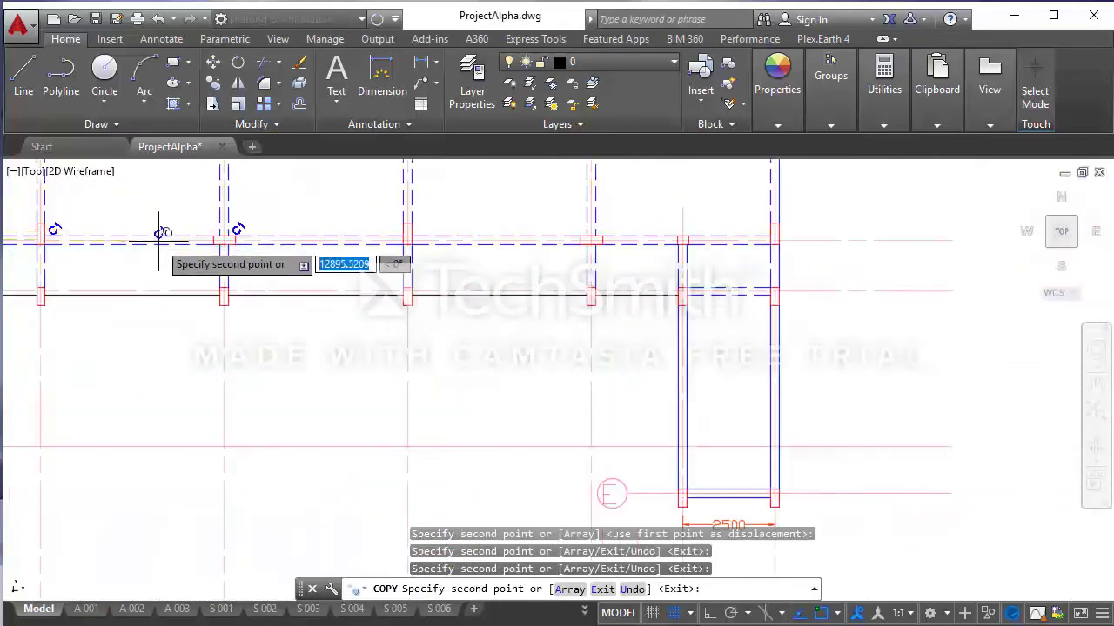
scroll(415, 273, "up", 2)
scroll(426, 291, "up", 3)
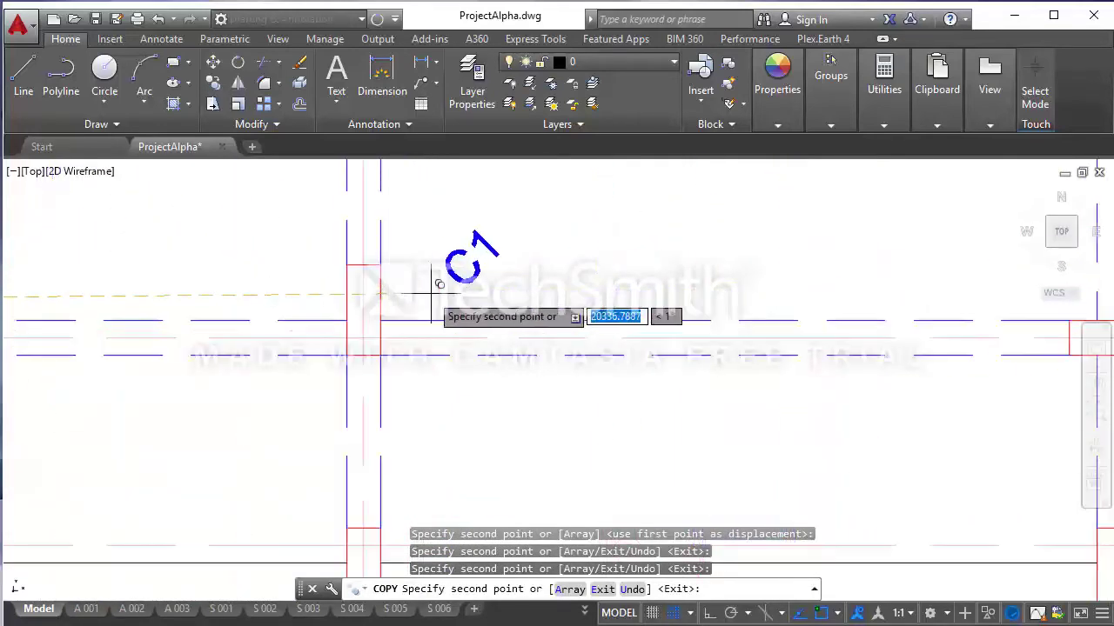
left_click(383, 315)
scroll(254, 248, "down", 3)
scroll(423, 252, "up", 3)
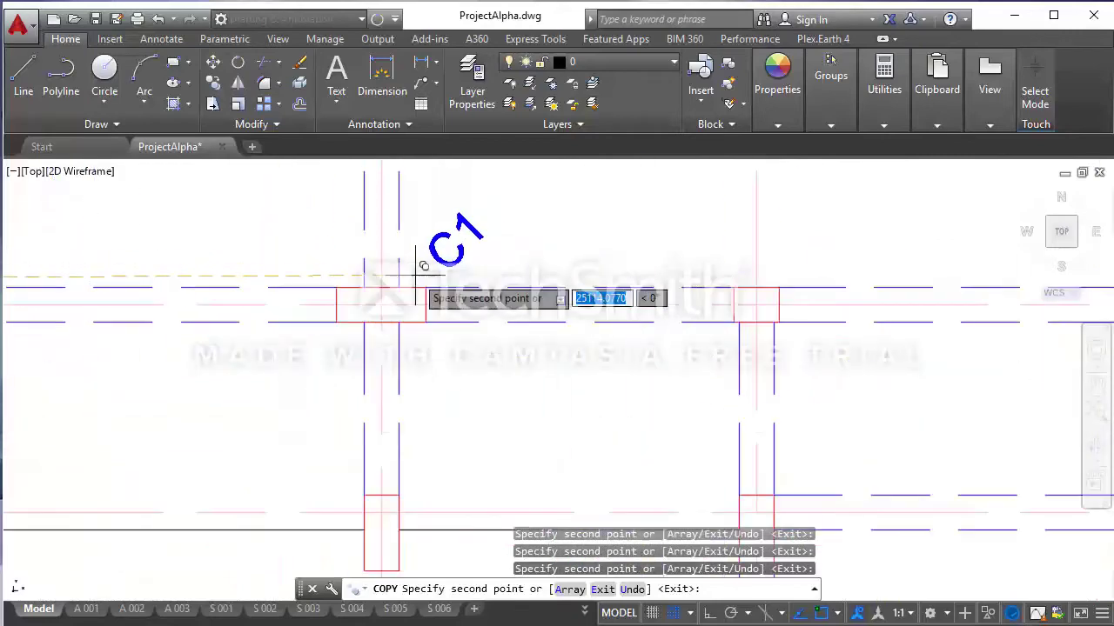
scroll(392, 292, "down", 1)
left_click(396, 286)
scroll(397, 285, "down", 2)
scroll(522, 287, "up", 2)
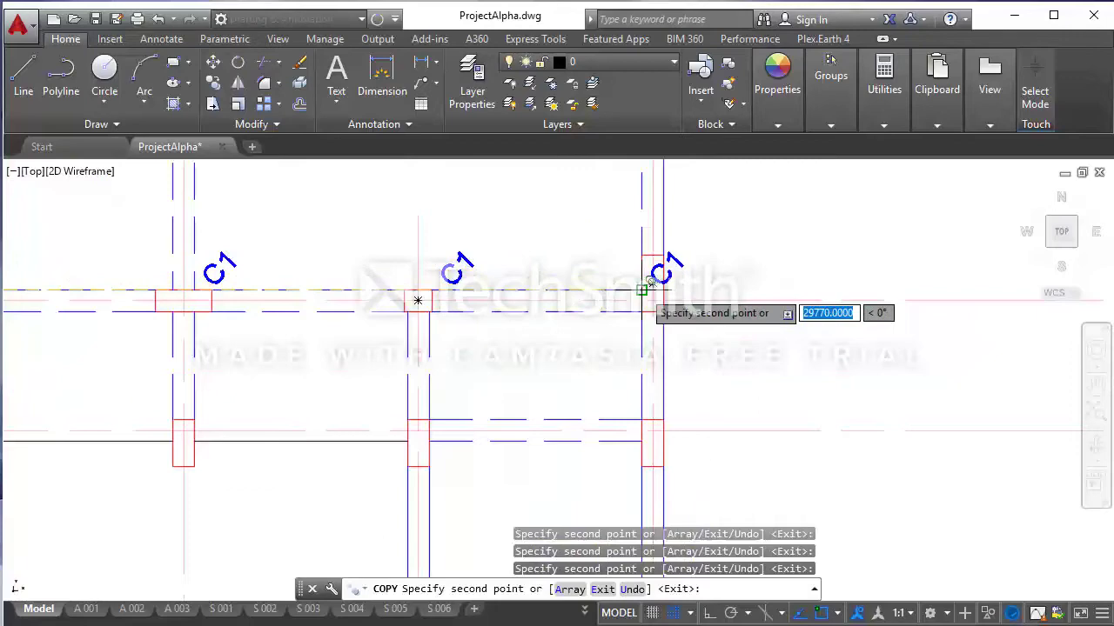
left_click(666, 282)
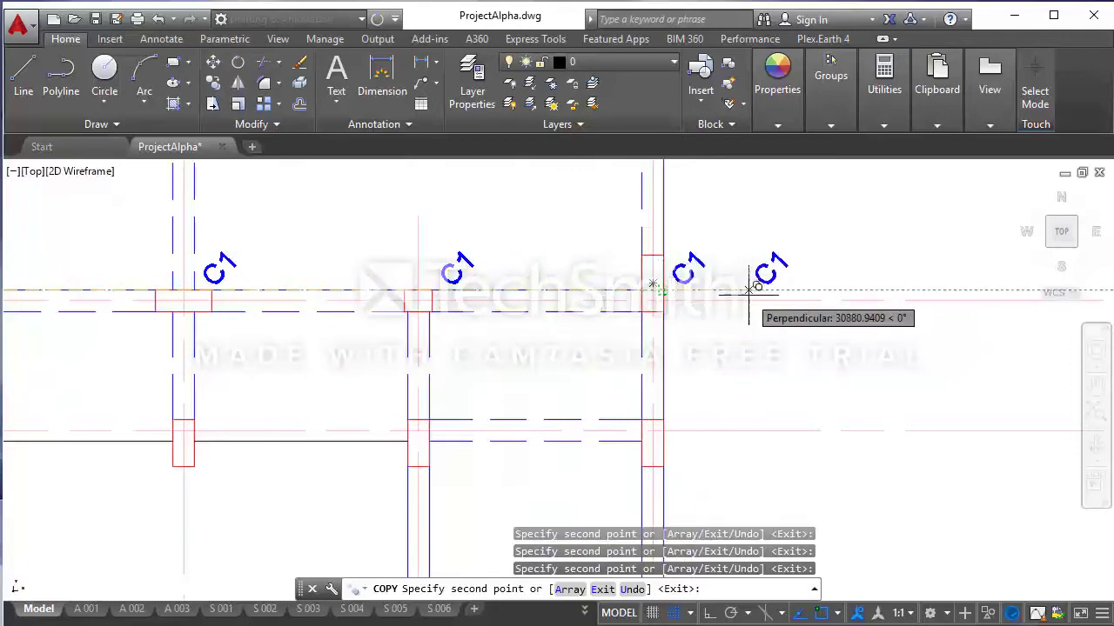
scroll(746, 287, "down", 3)
key("Escape")
scroll(589, 286, "down", 2)
scroll(691, 322, "down", 2)
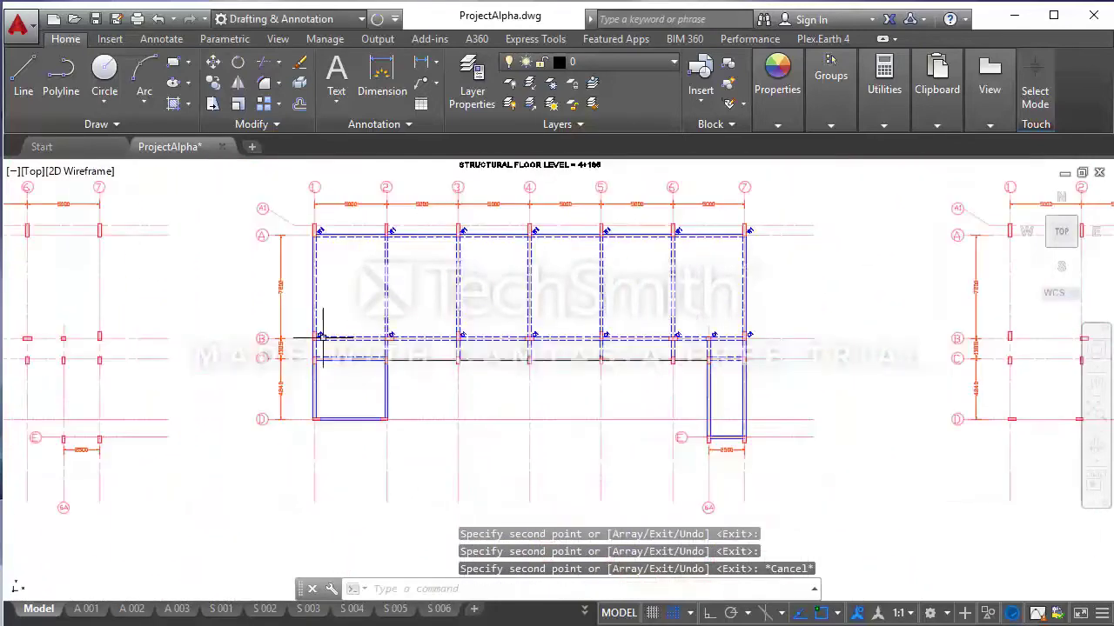
scroll(357, 361, "up", 4)
scroll(251, 293, "up", 2)
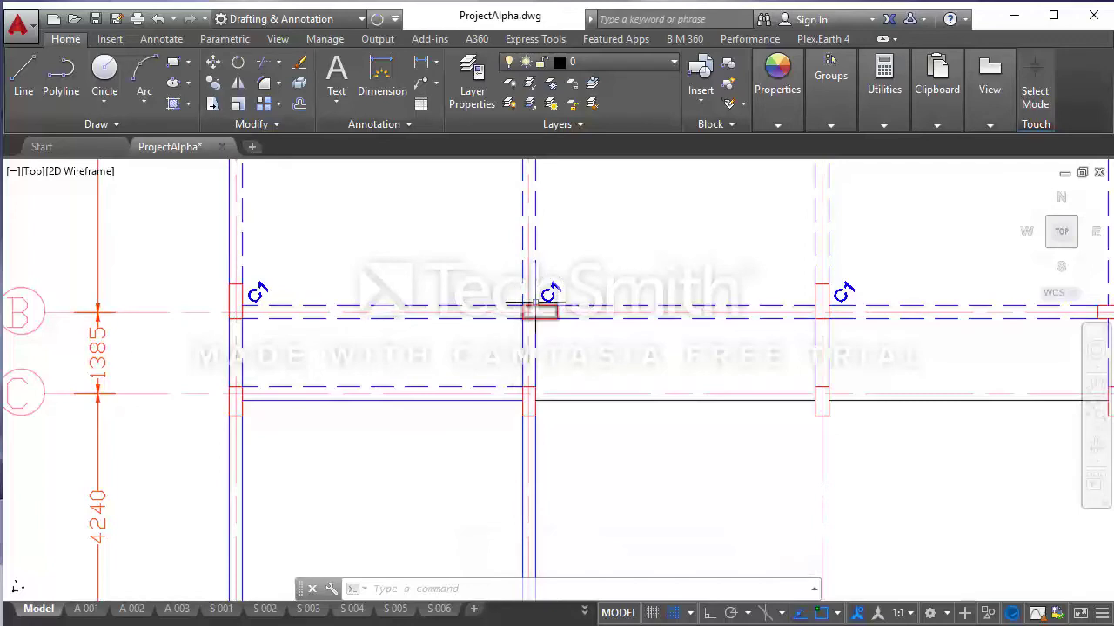
- Relabel the first two C1 column tags along grid B as C2
double_click(555, 291)
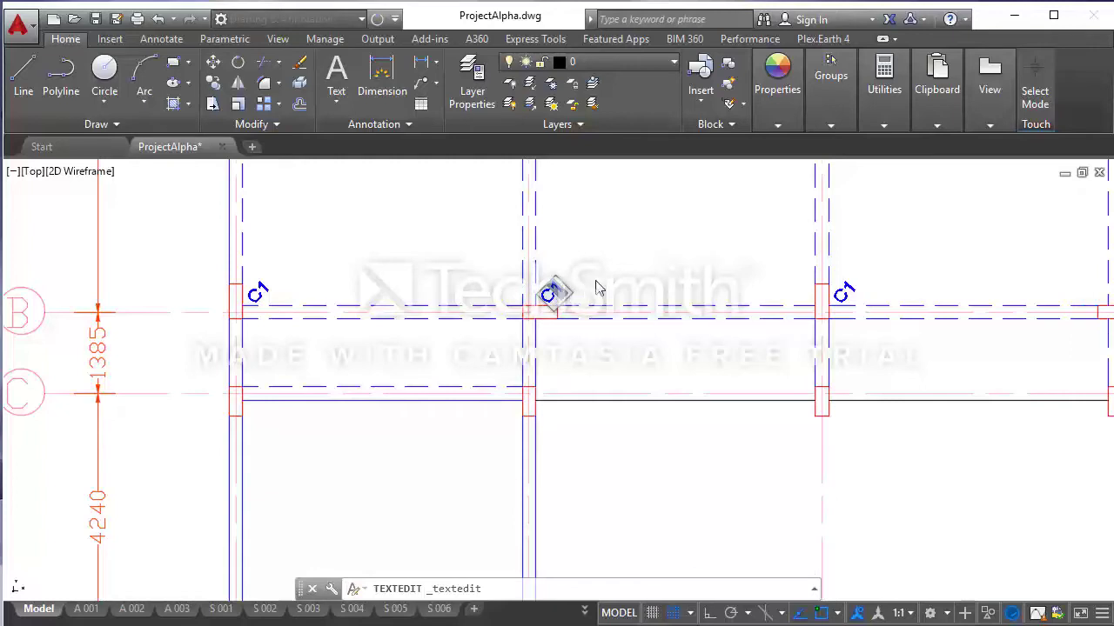
left_click(599, 288)
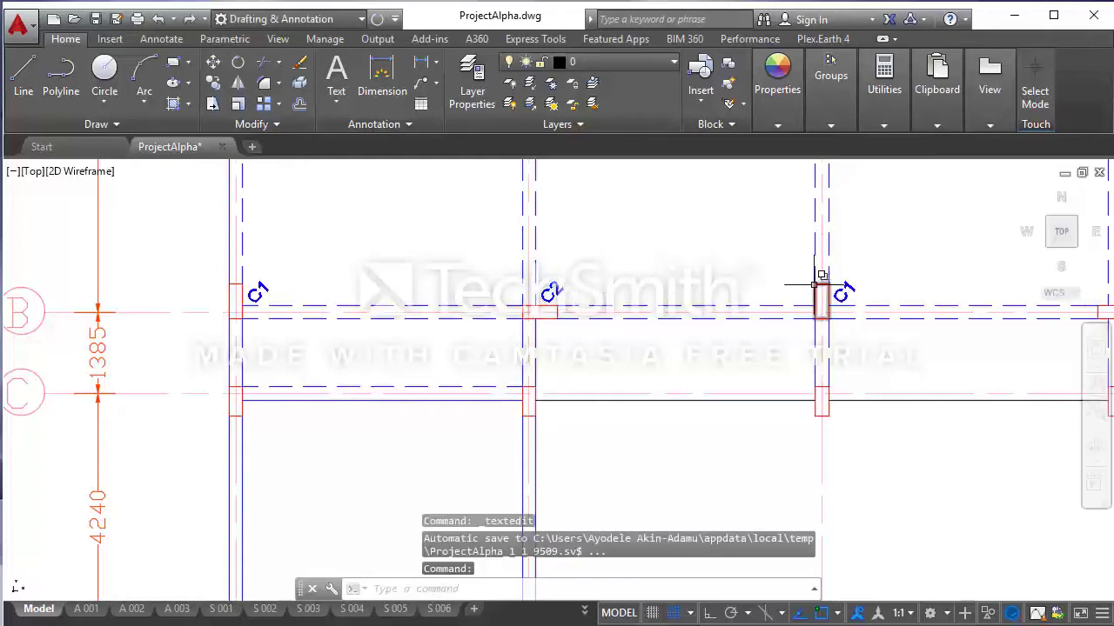
middle_click_drag(820, 325, 365, 306)
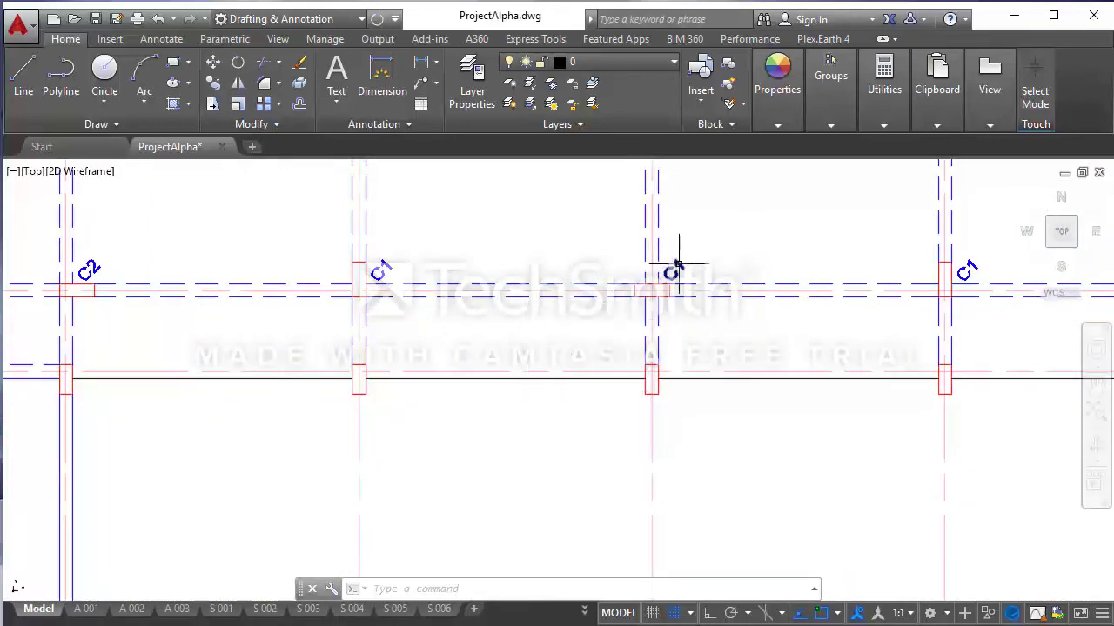
double_click(671, 275)
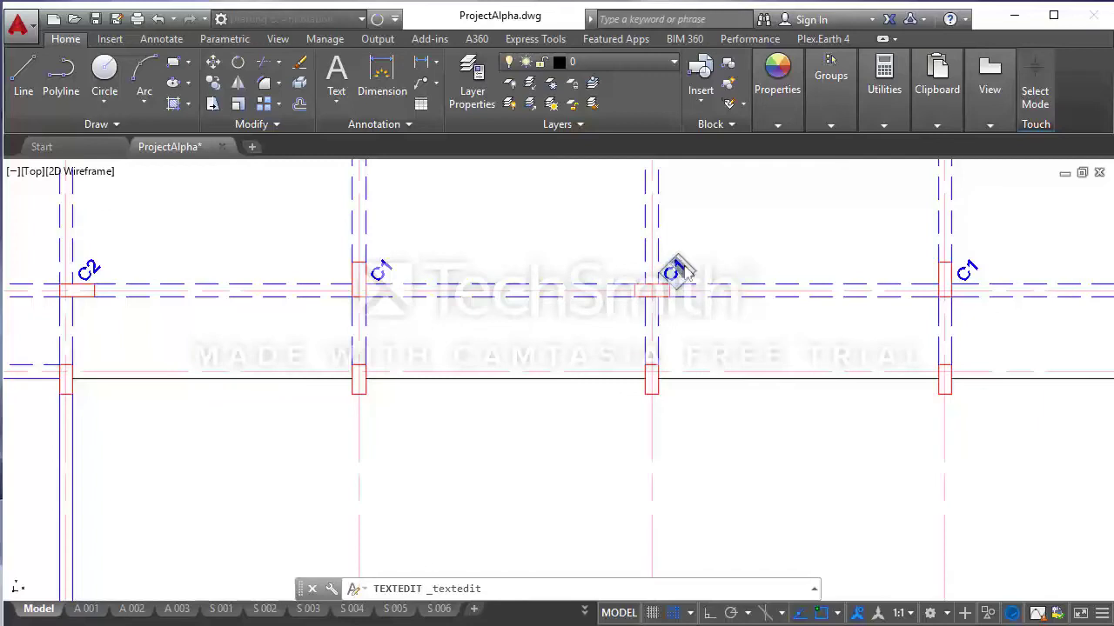
type("C2")
key("Return")
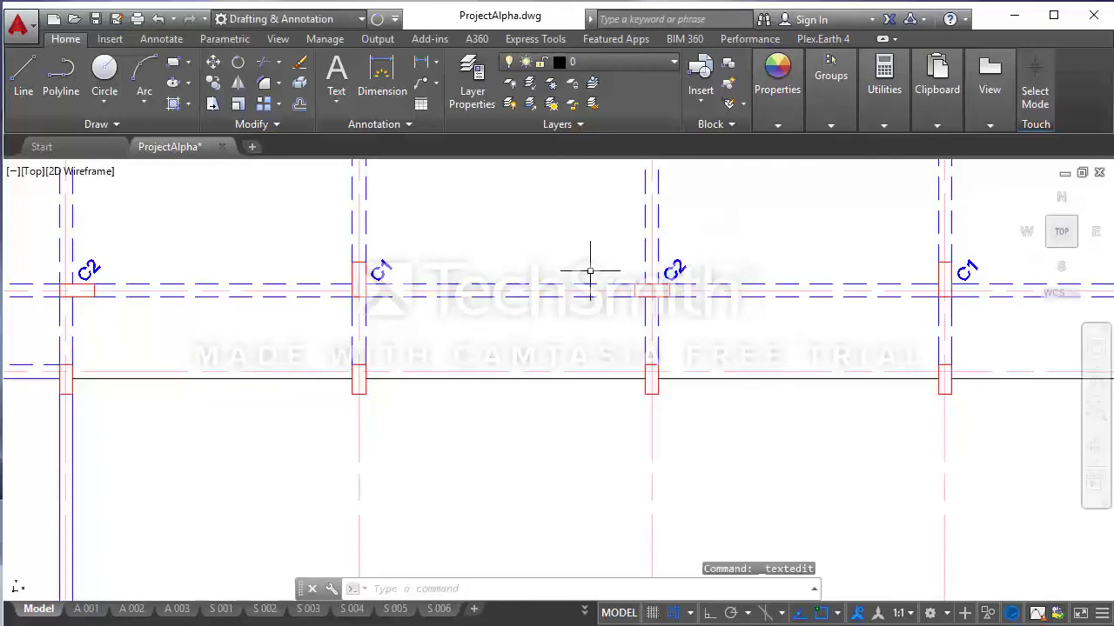
scroll(590, 271, "down", 2)
scroll(836, 280, "up", 2)
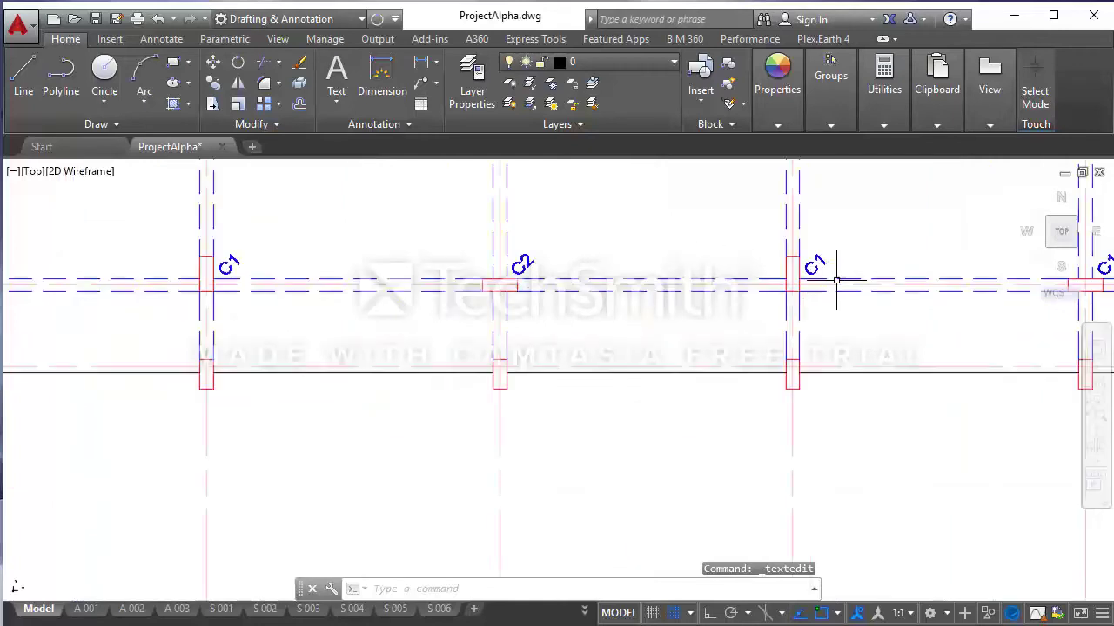
- Change the next grid B column tag to C2 and a right-hand tag to C3
middle_click_drag(836, 280, 713, 304)
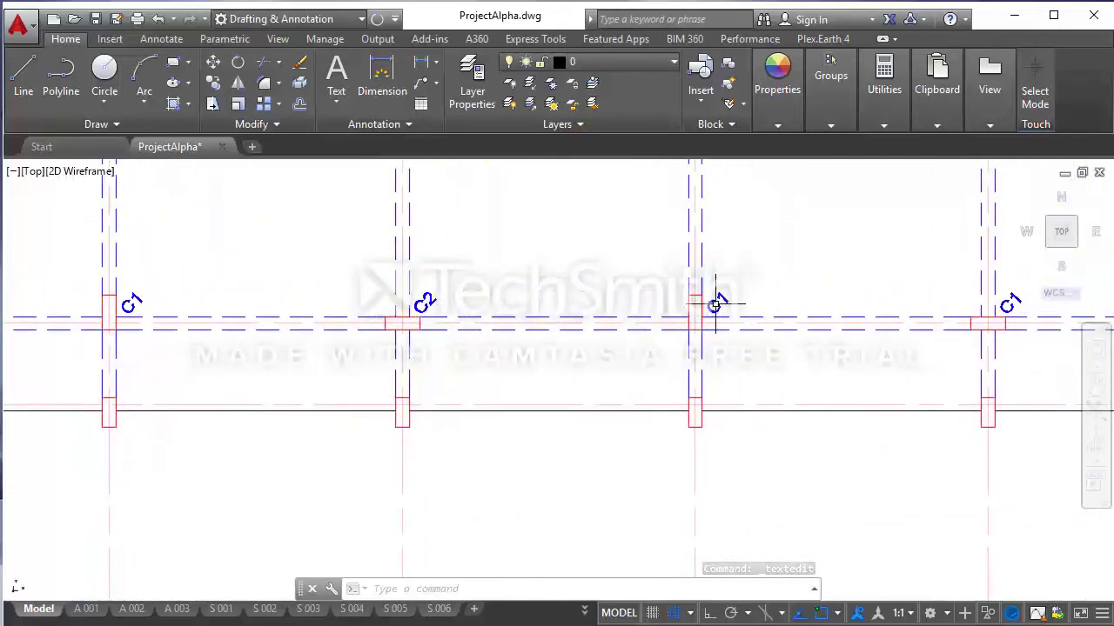
scroll(567, 316, "down", 2)
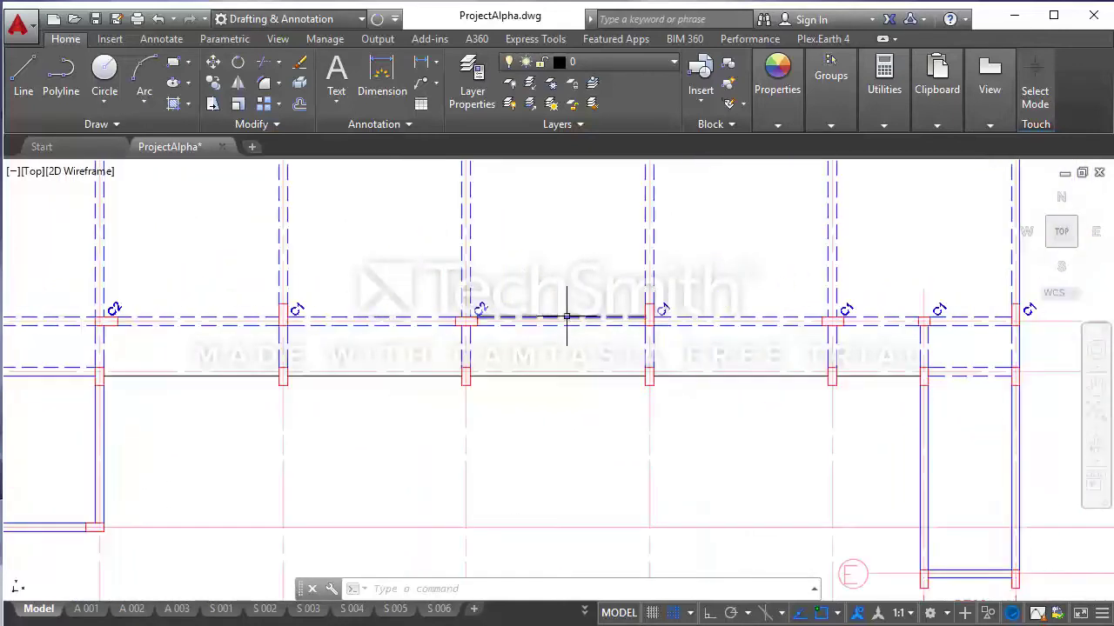
scroll(856, 311, "up", 2)
double_click(840, 307)
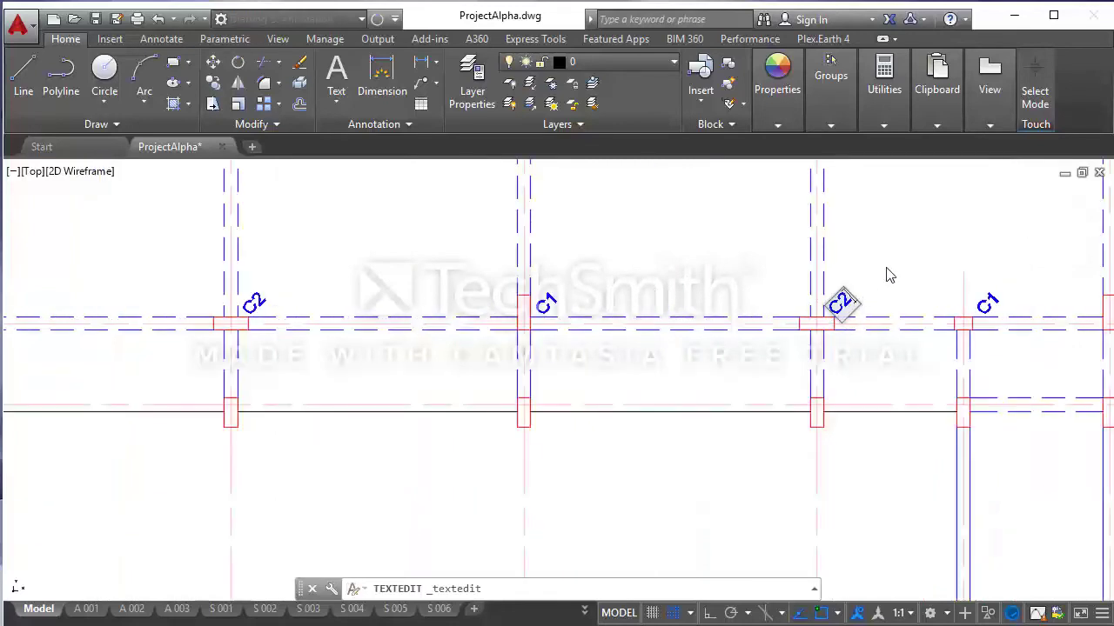
key("Return")
scroll(828, 305, "down", 2)
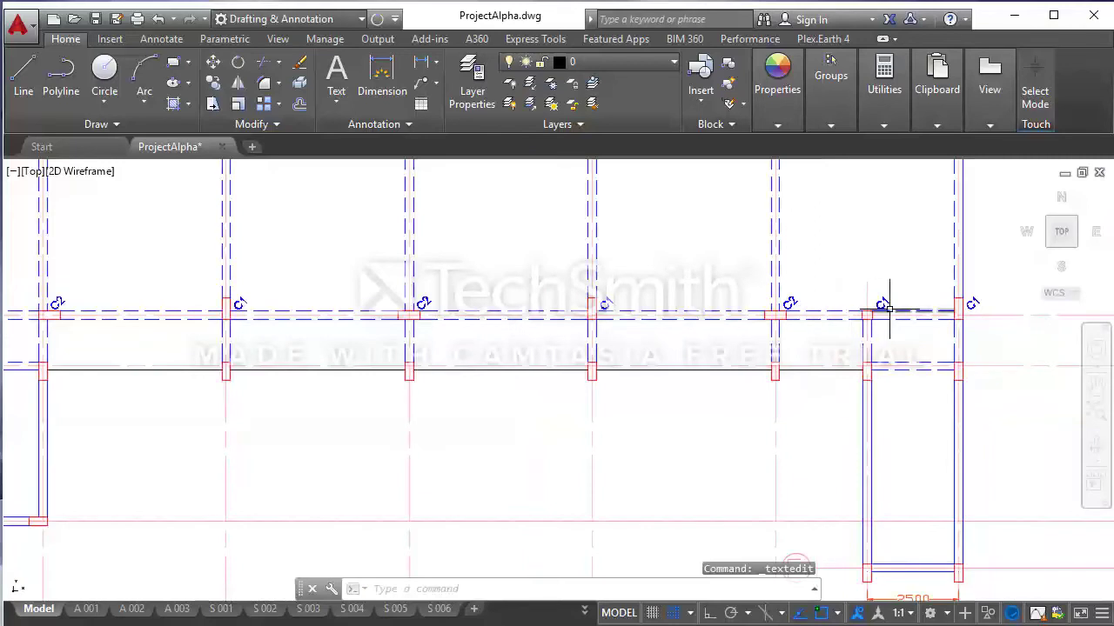
middle_click_drag(894, 306, 822, 295)
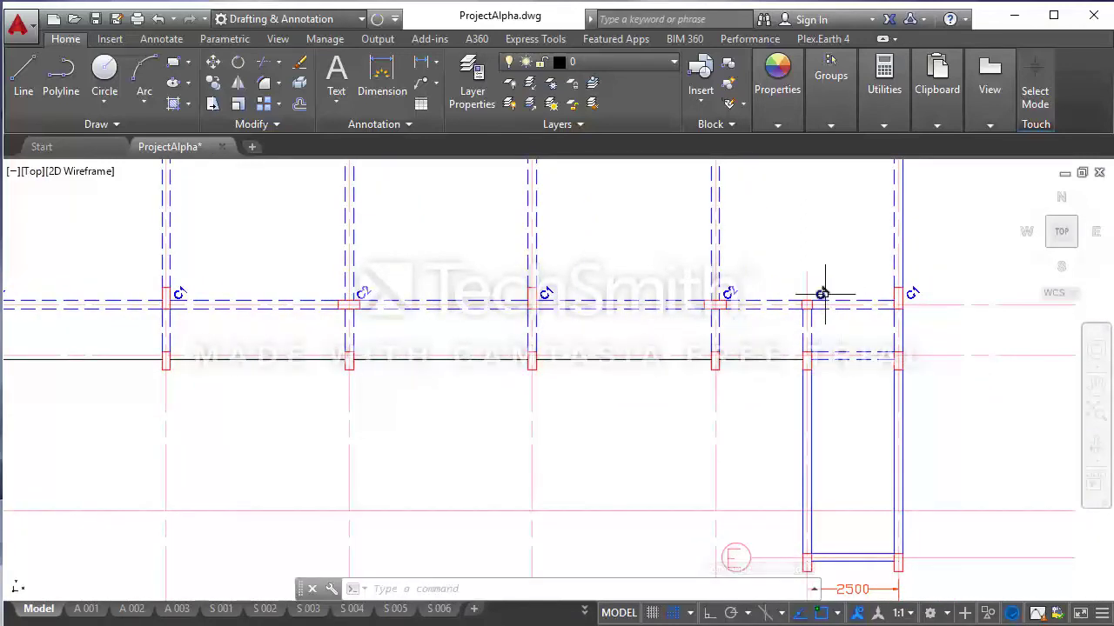
scroll(817, 298, "up", 2)
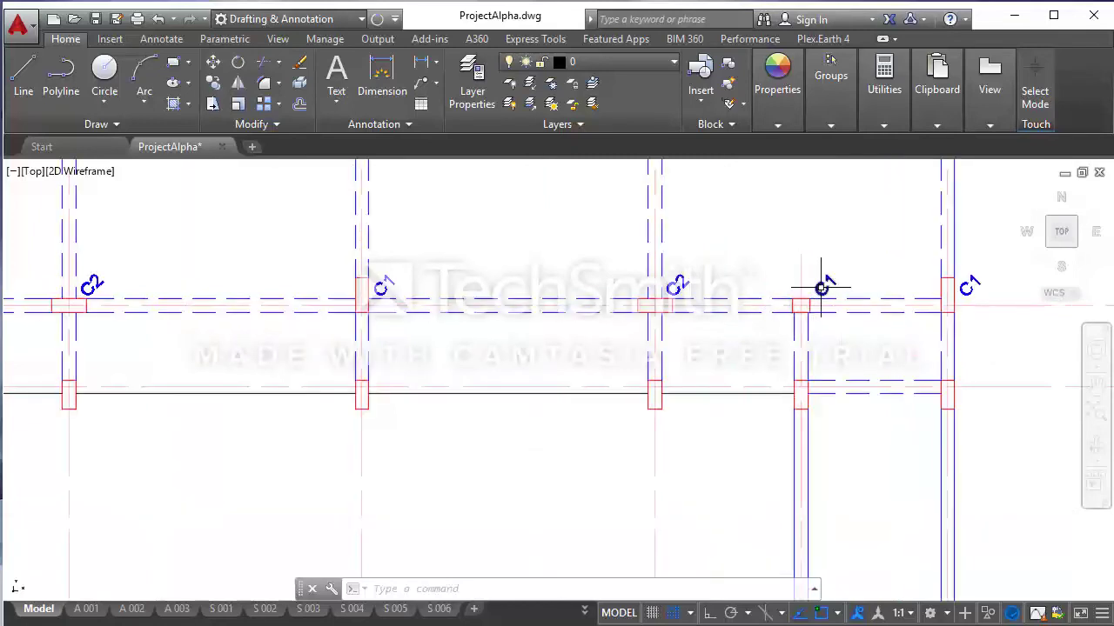
double_click(823, 292)
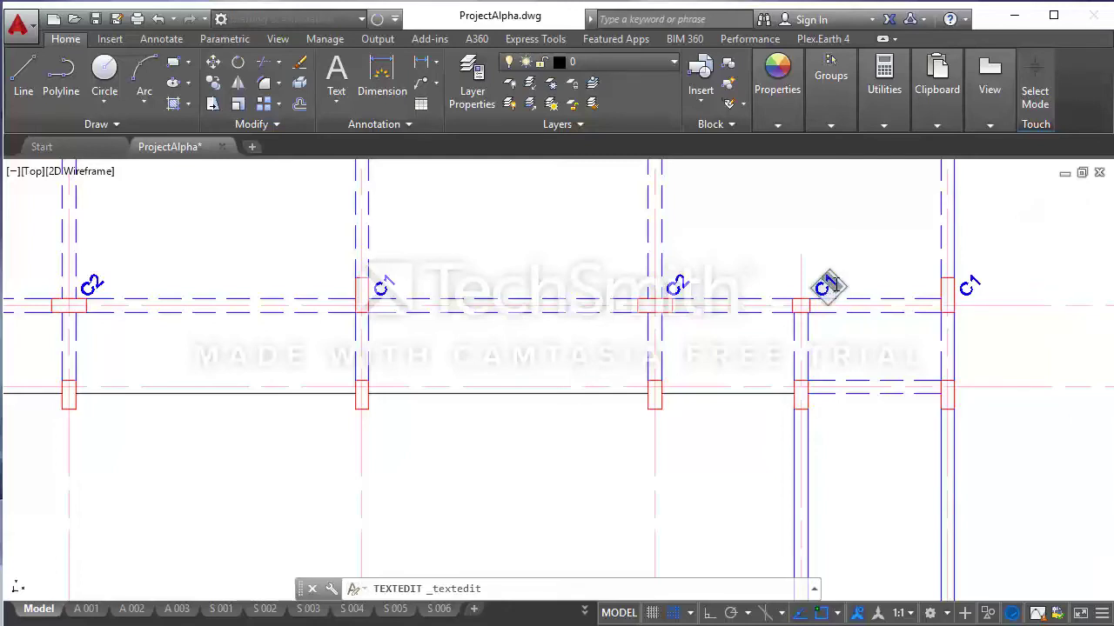
key("Escape")
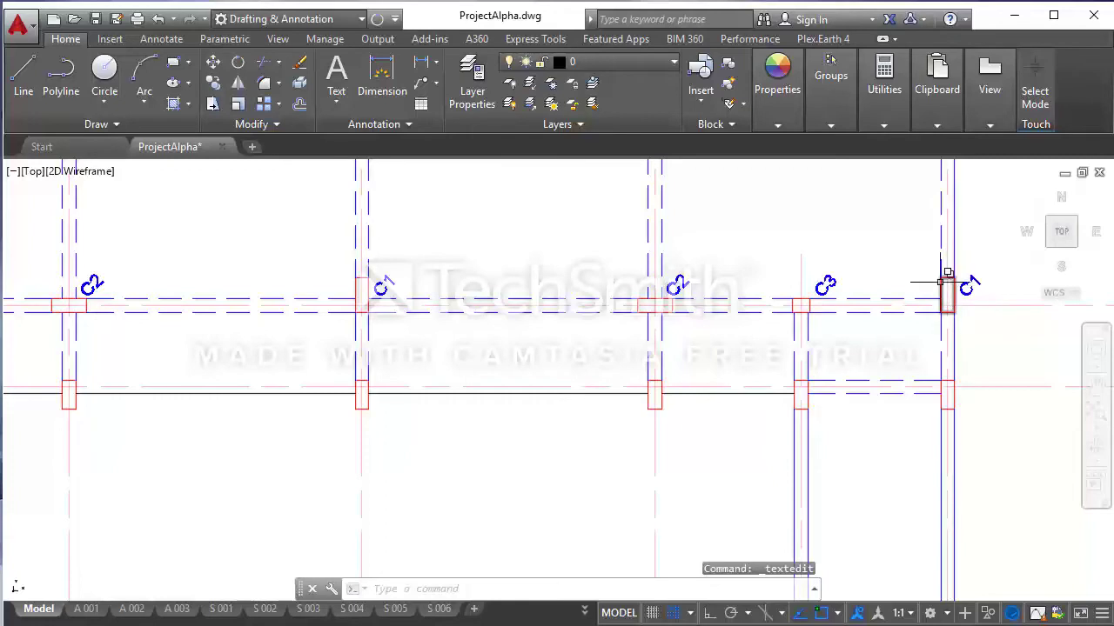
scroll(937, 318, "down", 4)
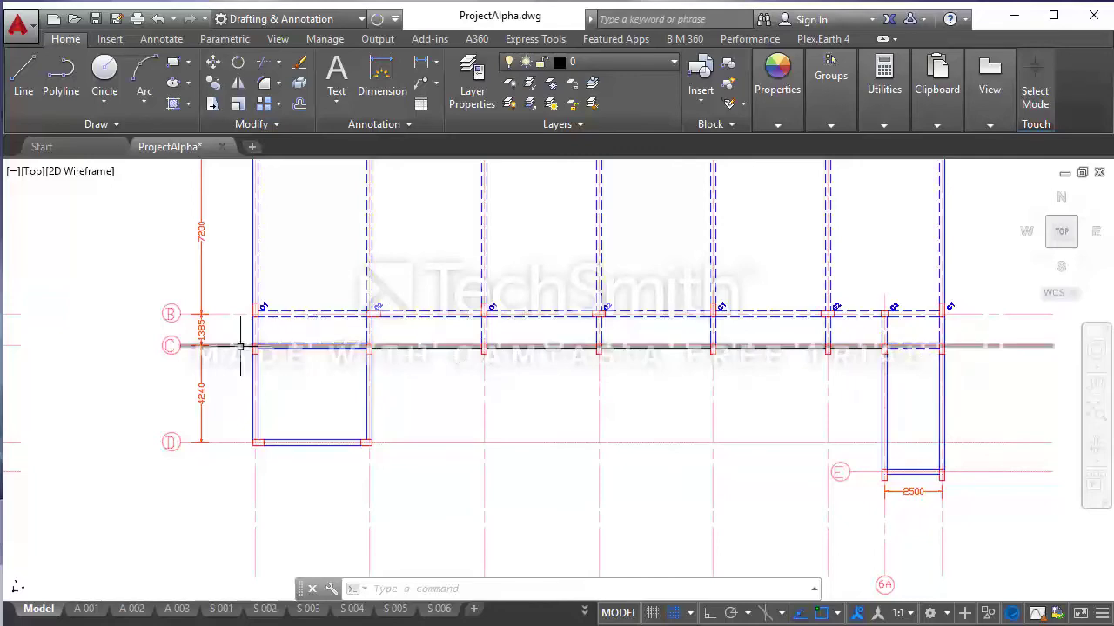
- Zoom in and out along grid B to check the C1, C2 and C3 column labels
scroll(263, 349, "up", 2)
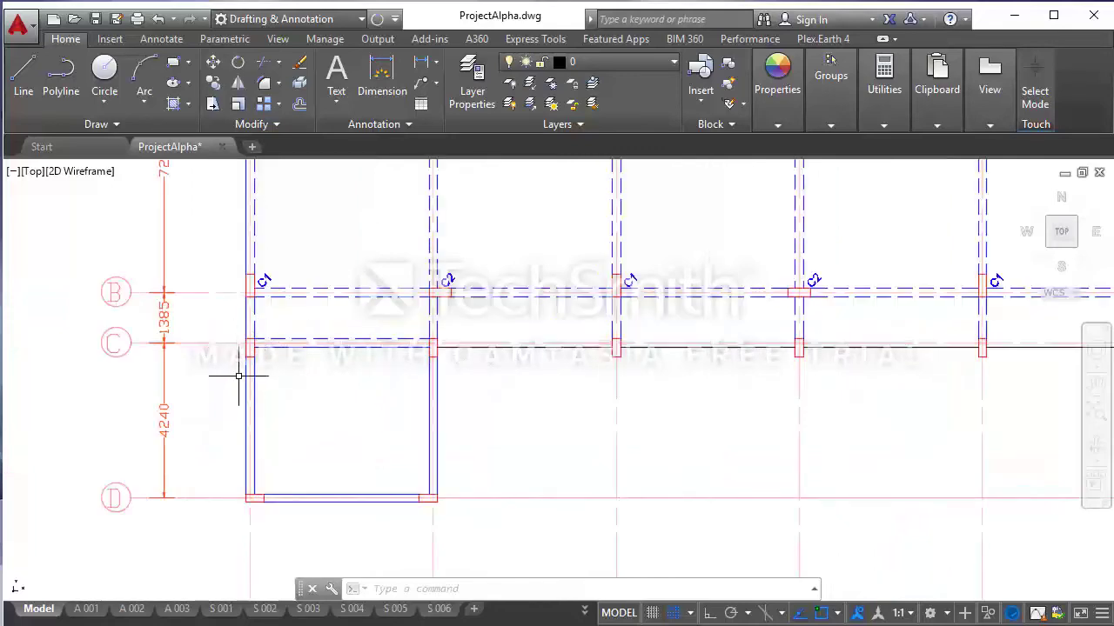
scroll(238, 376, "down", 2)
scroll(949, 335, "up", 2)
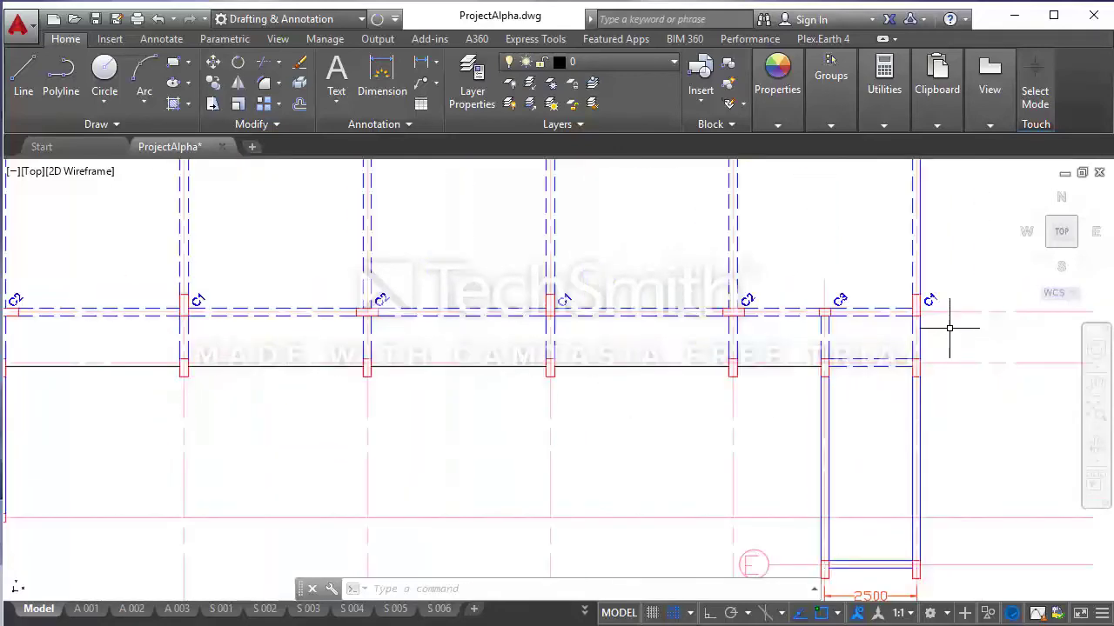
scroll(880, 324, "down", 2)
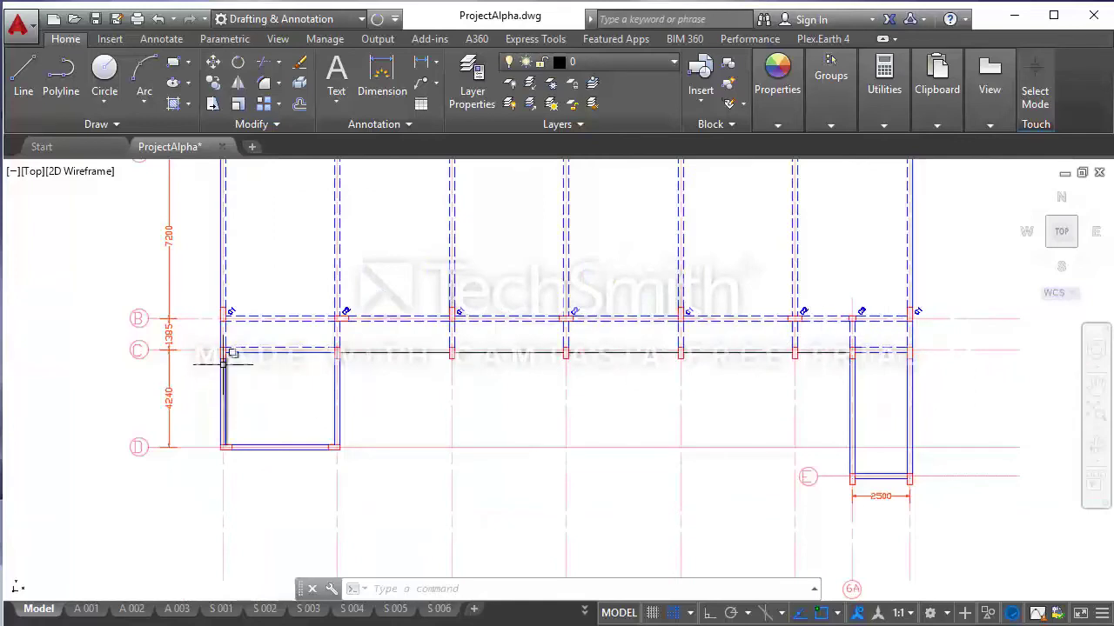
scroll(234, 331, "up", 2)
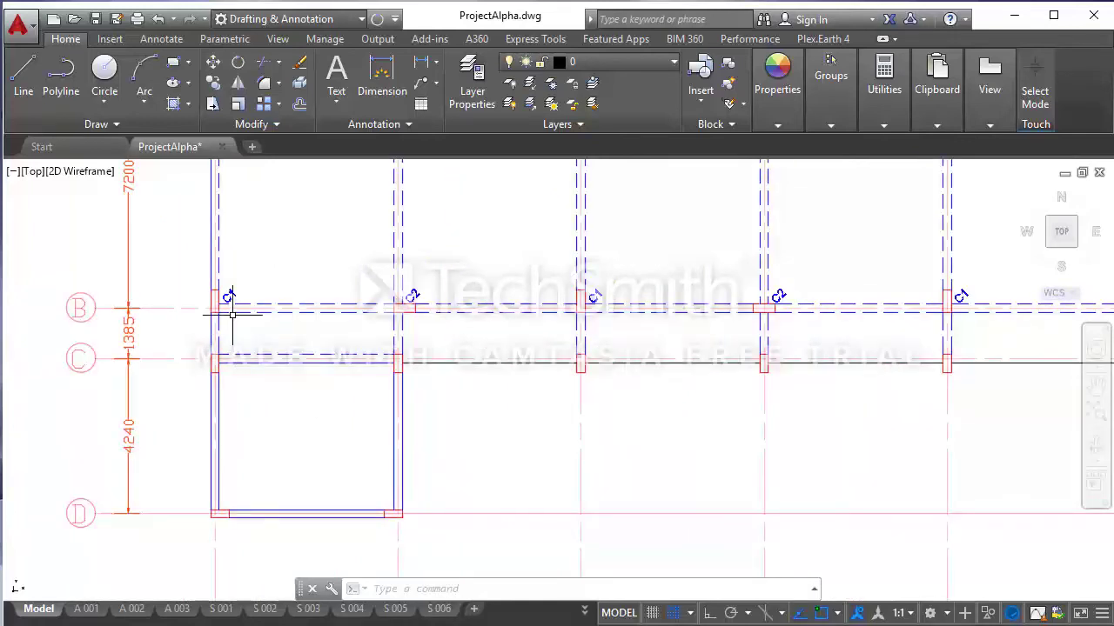
mouse_move(230, 301)
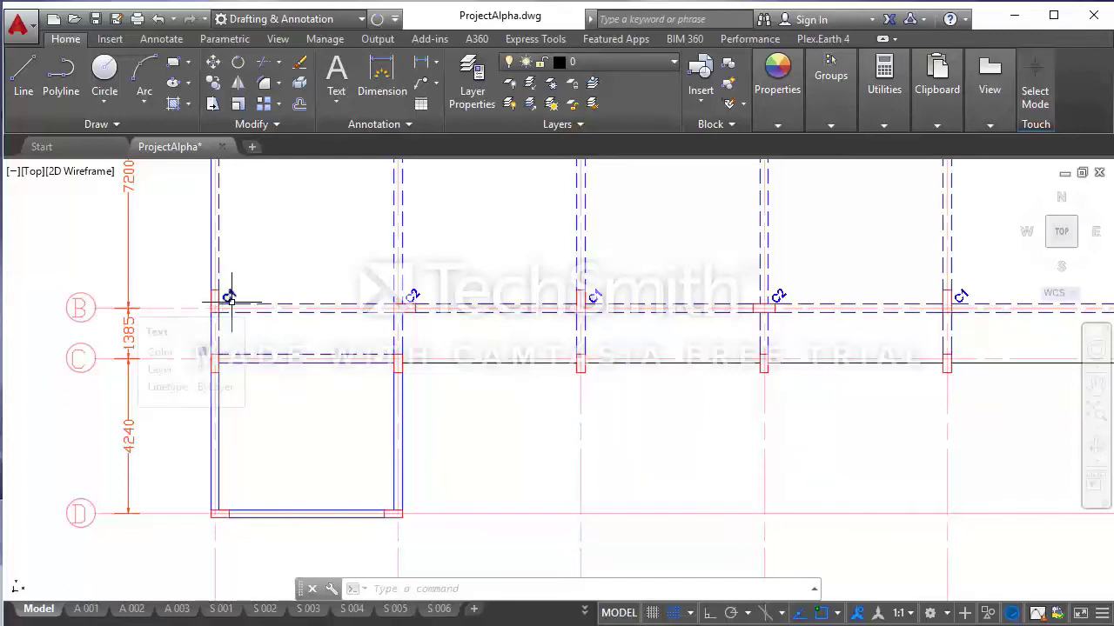
- Copy the C1 label from grid B's left column down to the first column on grid C
left_click(231, 298)
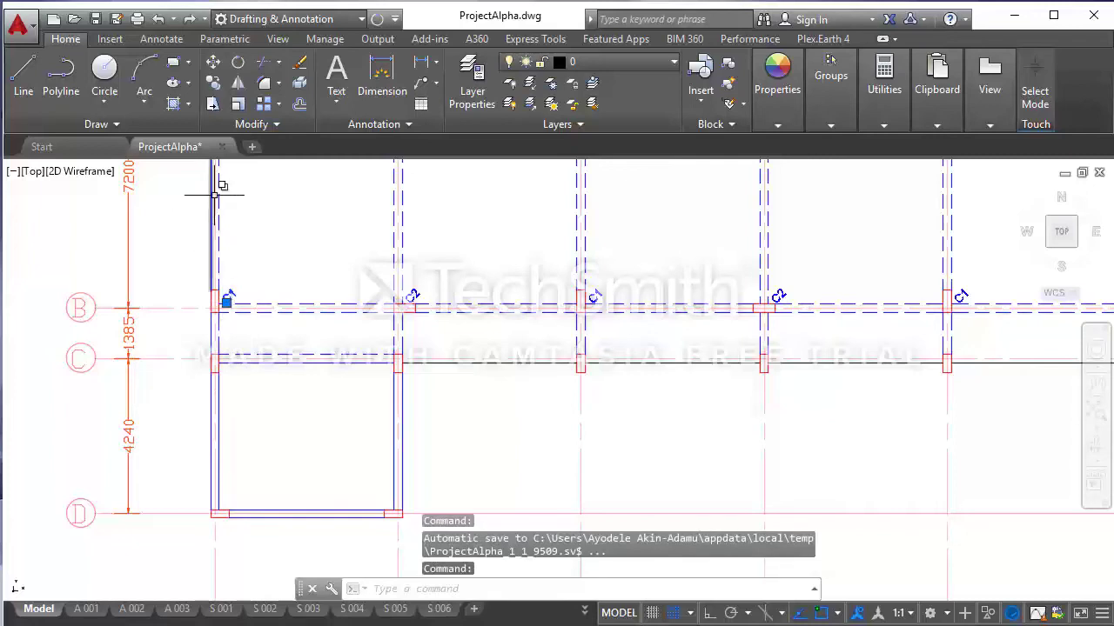
left_click(214, 85)
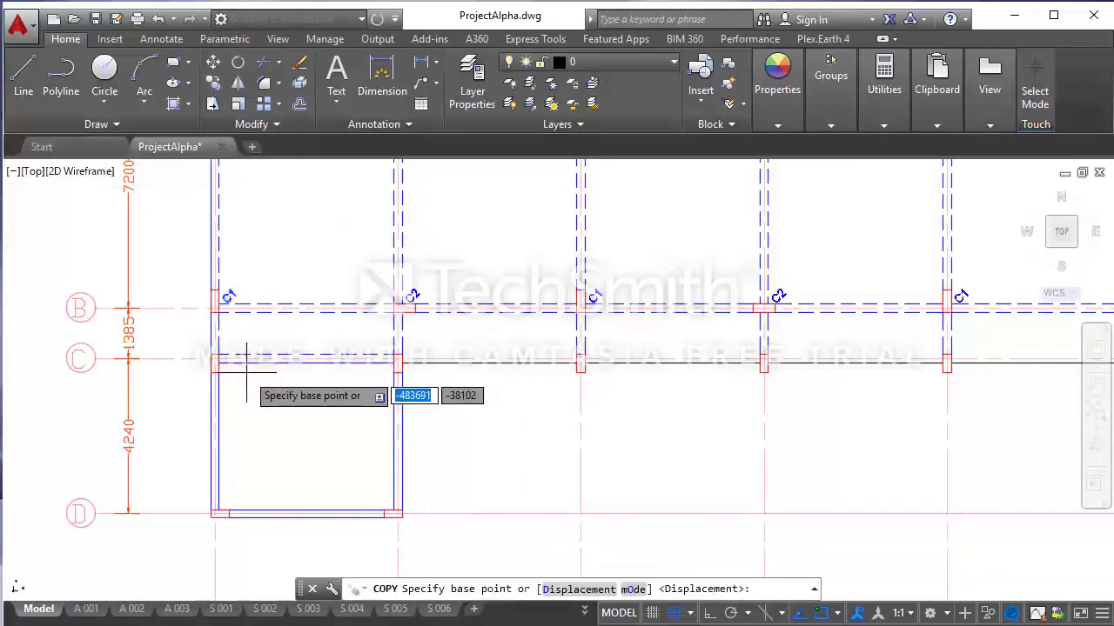
scroll(212, 362, "up", 4)
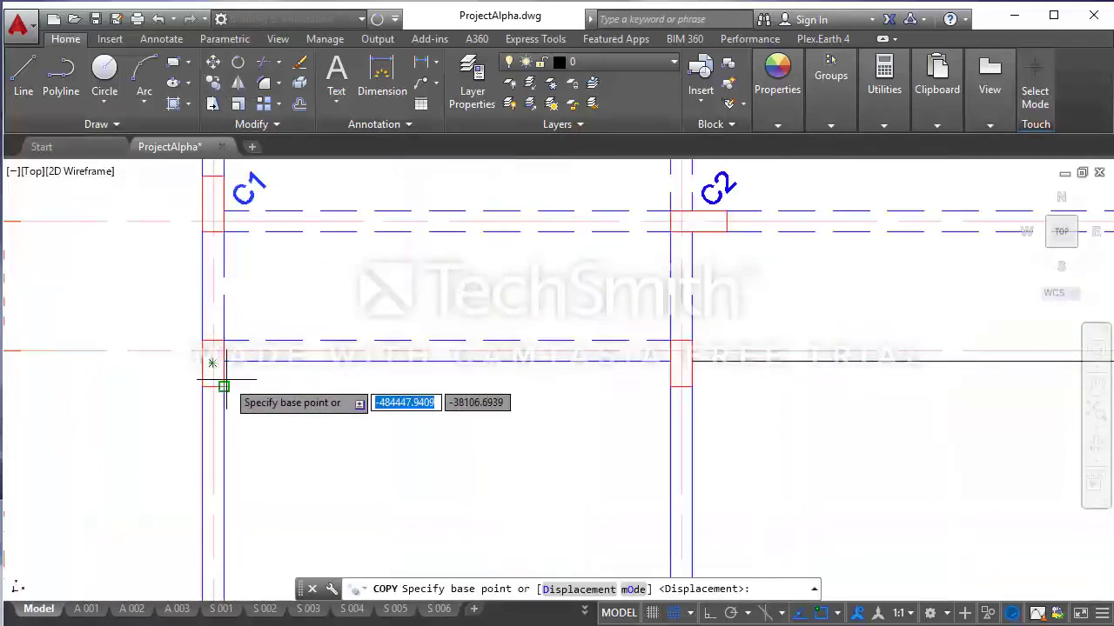
left_click(223, 210)
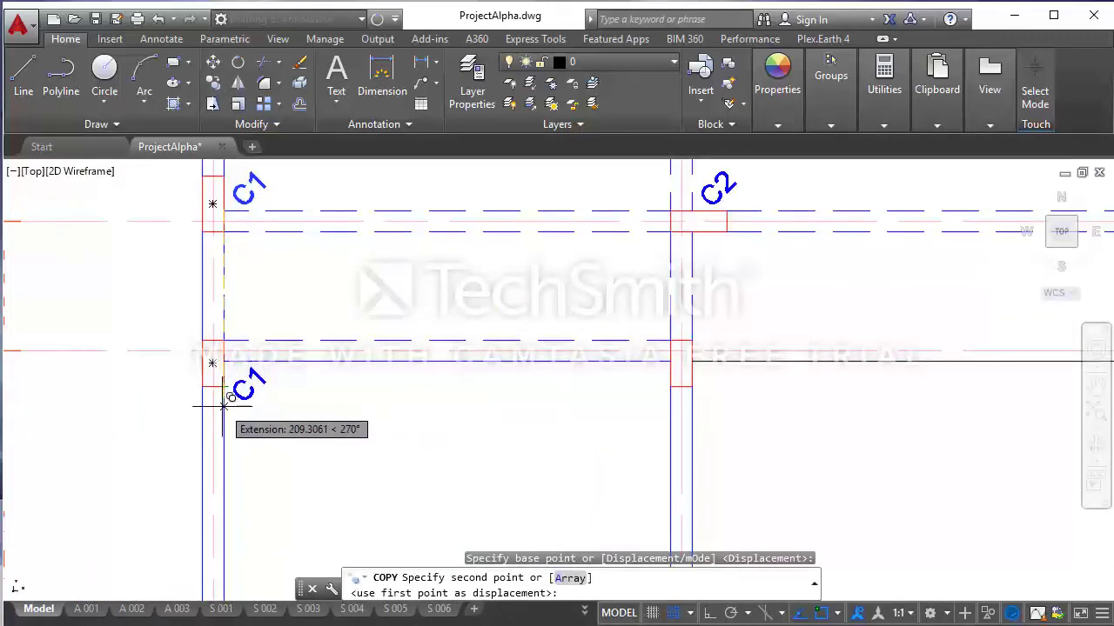
left_click(223, 406)
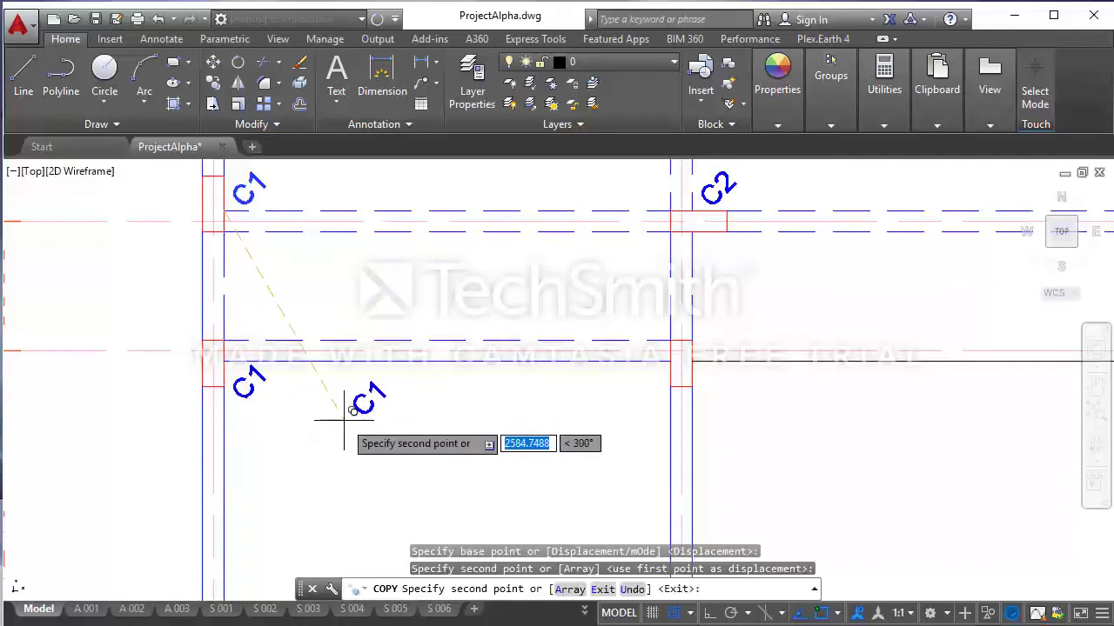
key("Escape")
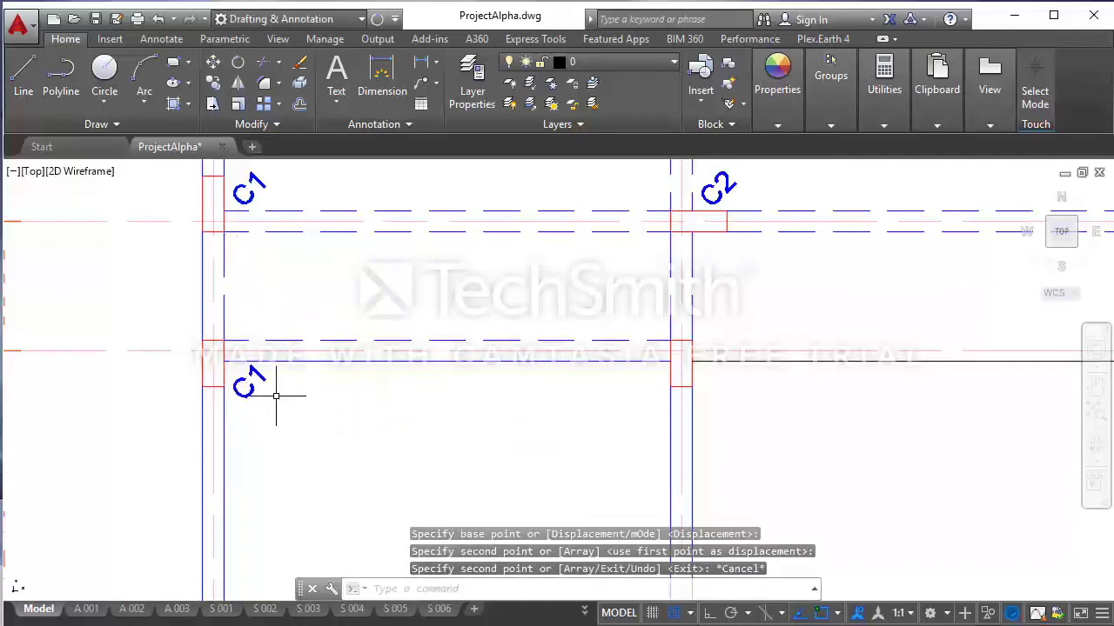
- Change the copied label to read C4 and select it
double_click(261, 382)
type("4")
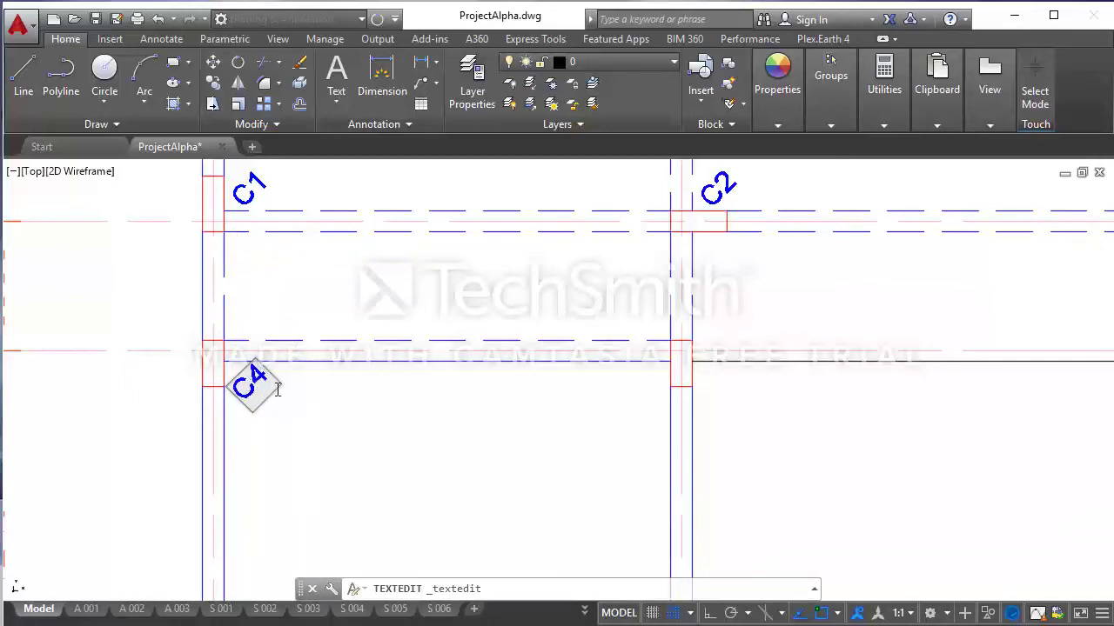
left_click(310, 405)
left_click(282, 412)
left_click(251, 383)
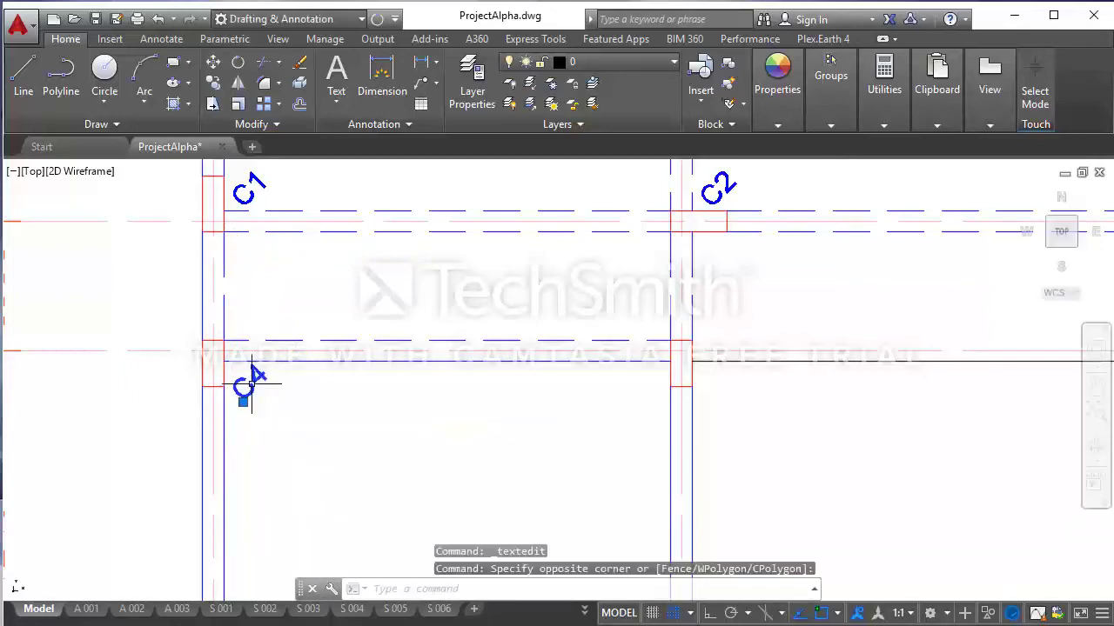
- Copy the C4 label from its column corner to the next two columns along grid C
left_click(212, 85)
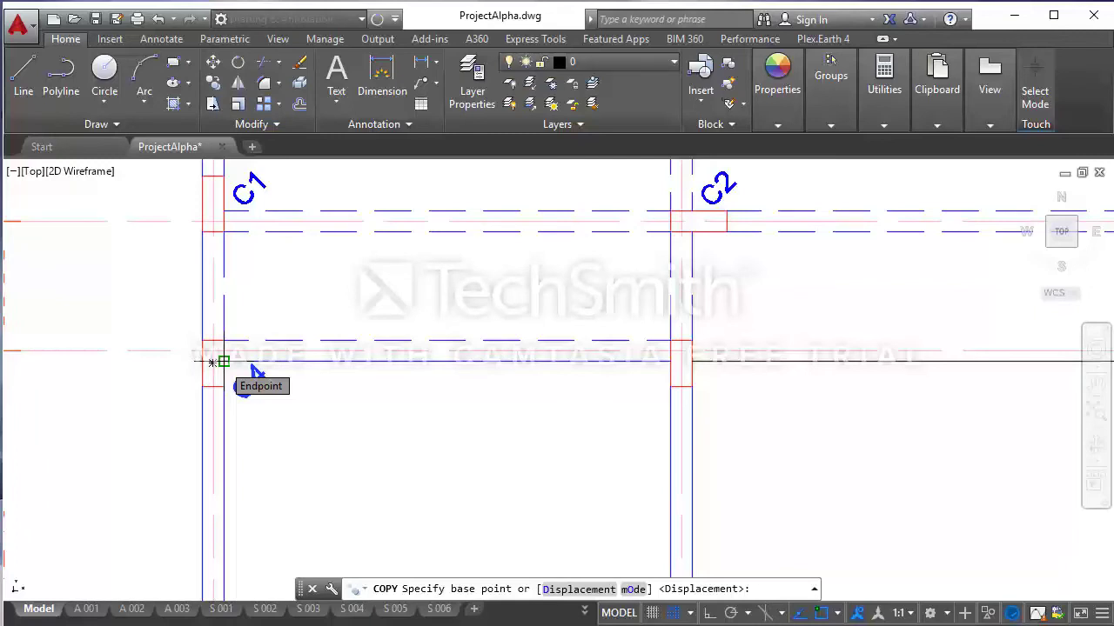
left_click(254, 372)
scroll(666, 386, "down", 5)
scroll(688, 386, "down", 2)
mouse_move(688, 386)
middle_mouse_down()
mouse_move(548, 390)
mouse_move(510, 380)
middle_mouse_up()
scroll(510, 381, "up", 6)
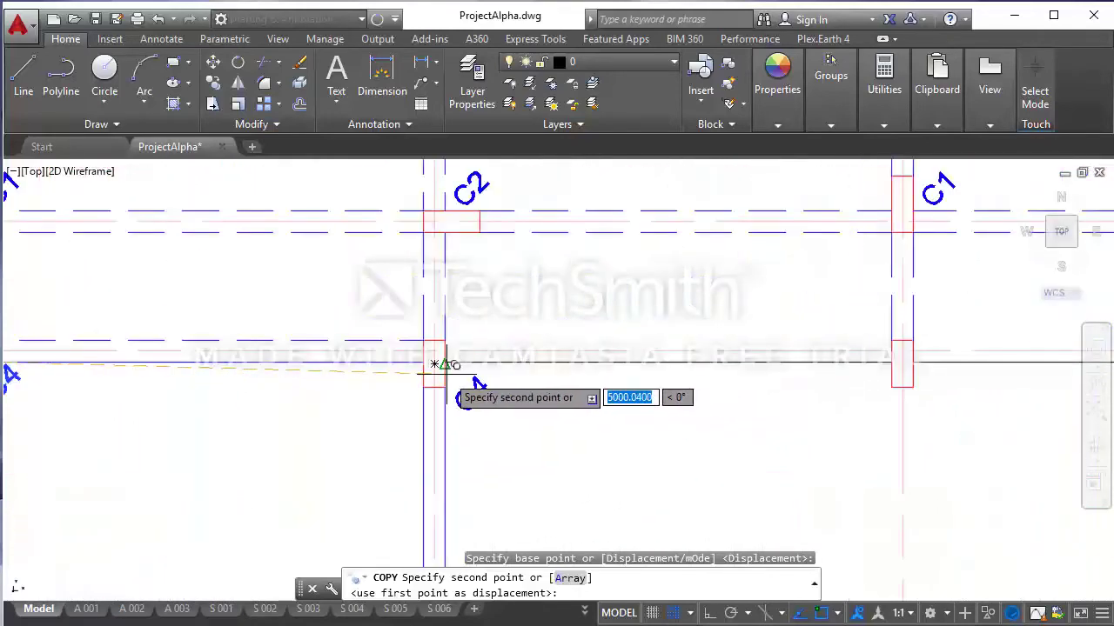
scroll(445, 364, "up", 4)
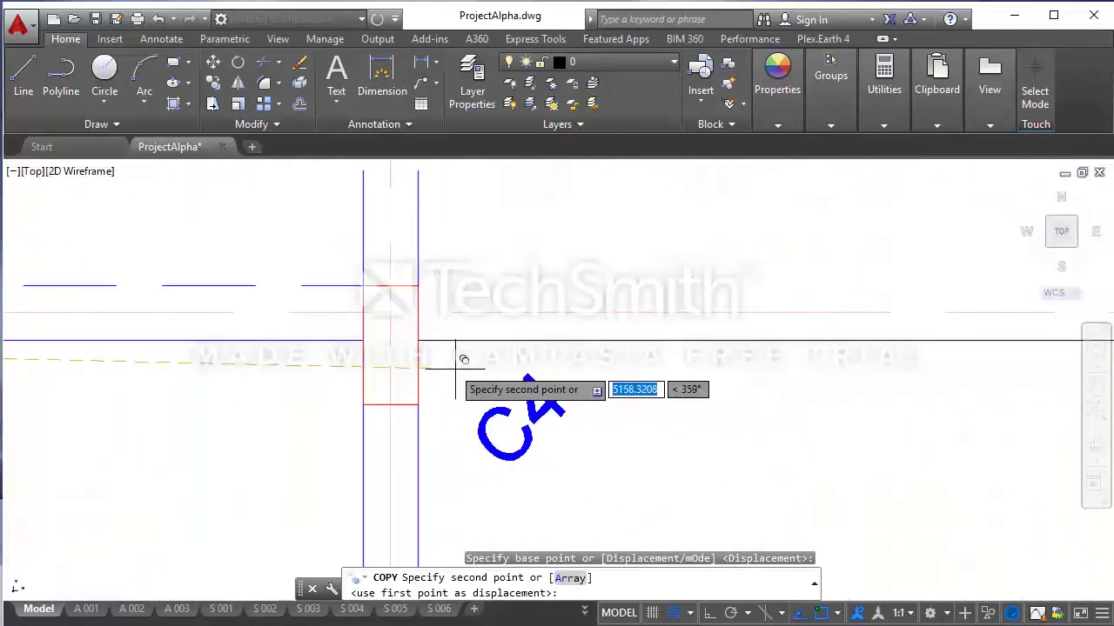
left_click(417, 340)
scroll(391, 348, "down", 5)
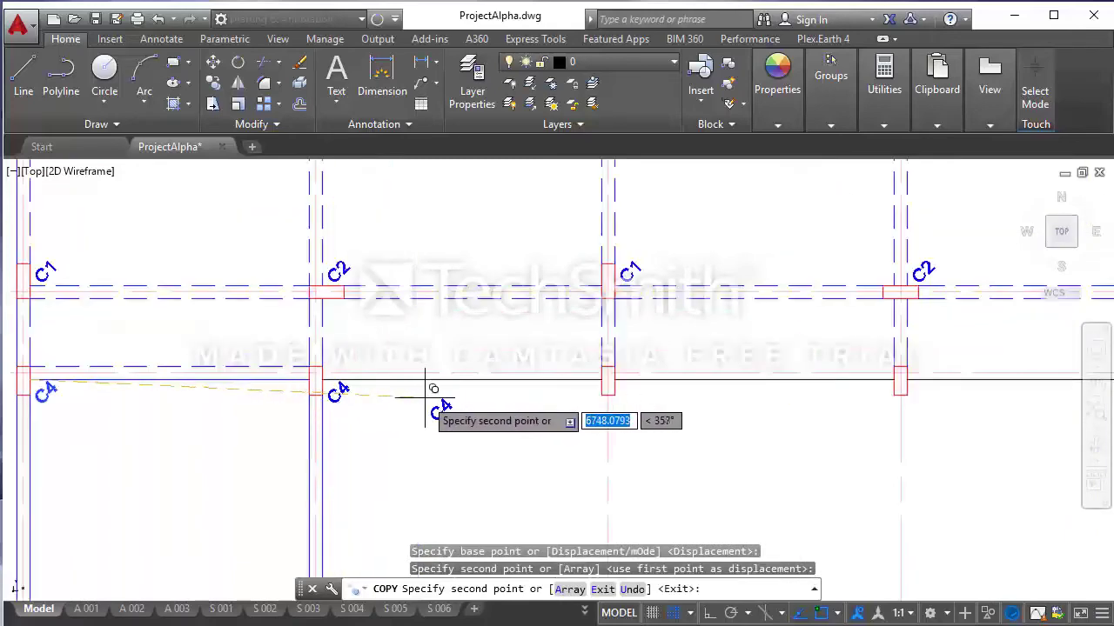
scroll(430, 393, "down", 3)
scroll(500, 391, "up", 5)
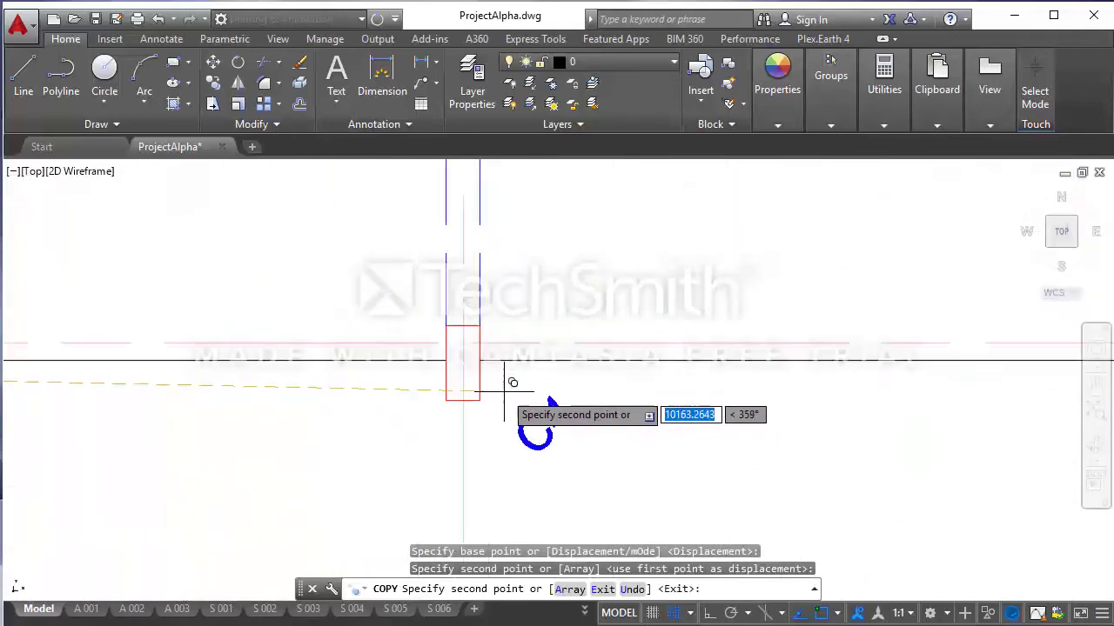
scroll(463, 362, "up", 5)
left_click(465, 356)
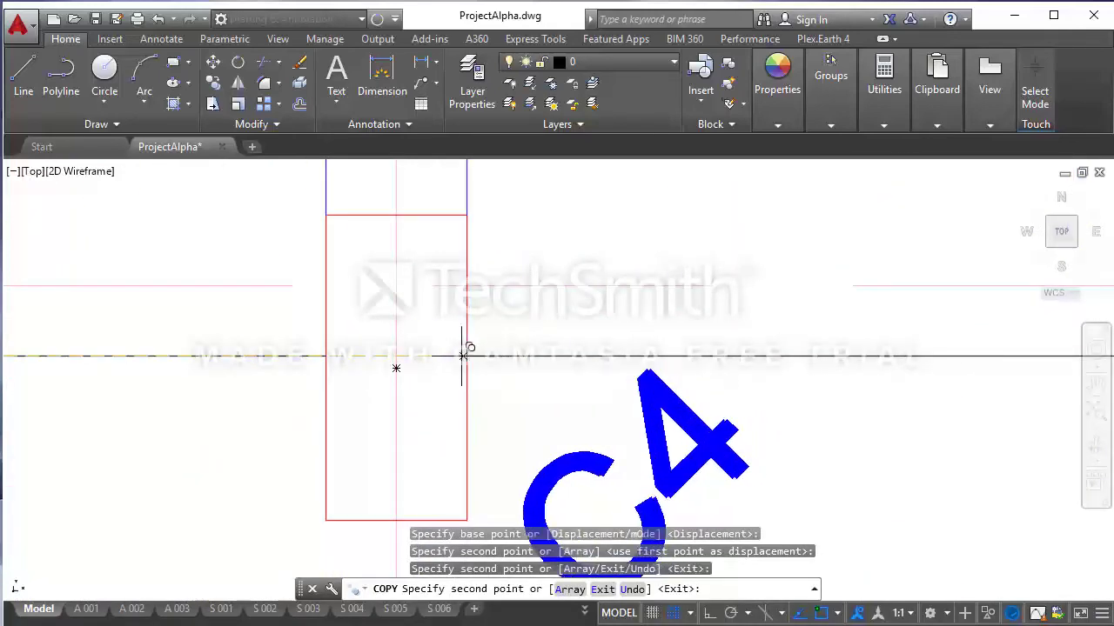
- Place further C4 copies at the remaining grid C columns toward the right
scroll(288, 383, "down", 5)
scroll(288, 383, "down", 4)
scroll(609, 383, "up", 6)
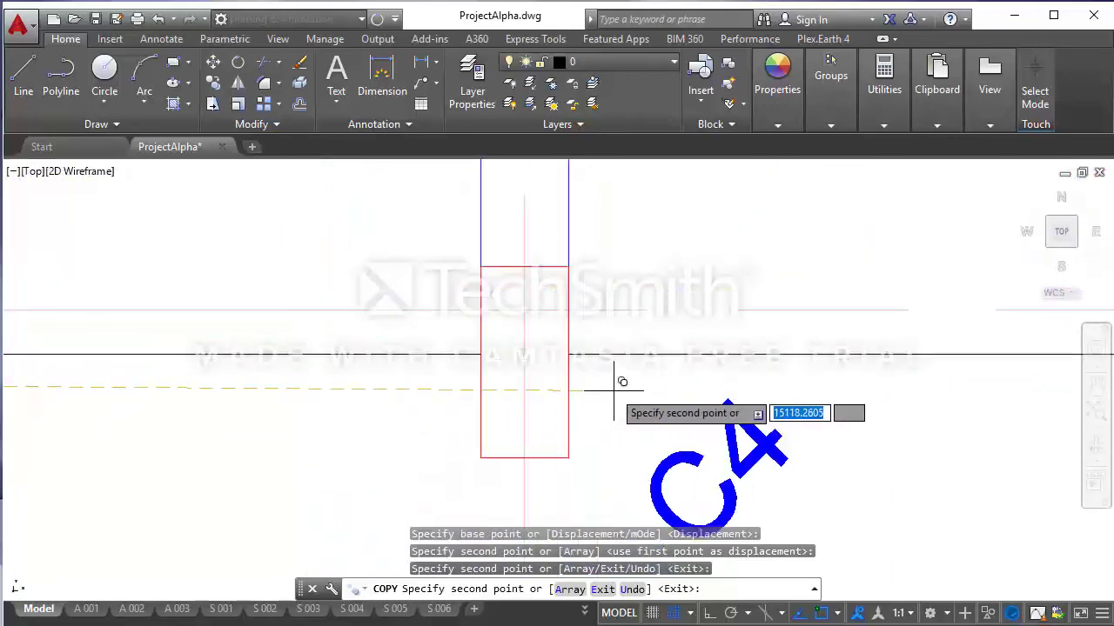
left_click(567, 354)
scroll(323, 428, "down", 3)
scroll(504, 423, "down", 2)
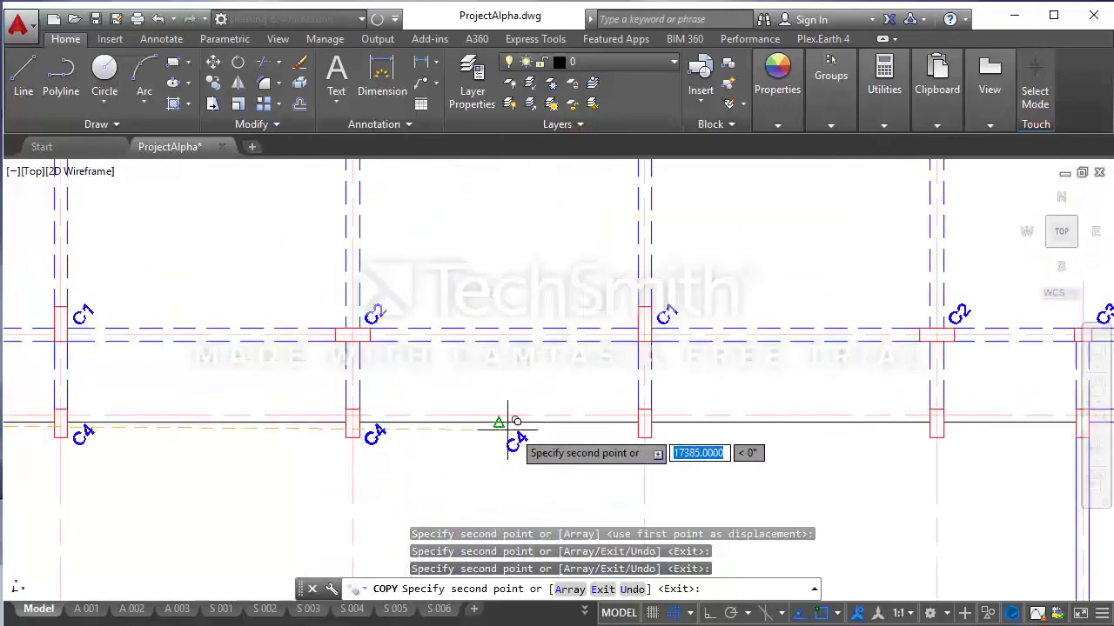
scroll(639, 419, "up", 6)
scroll(692, 422, "up", 6)
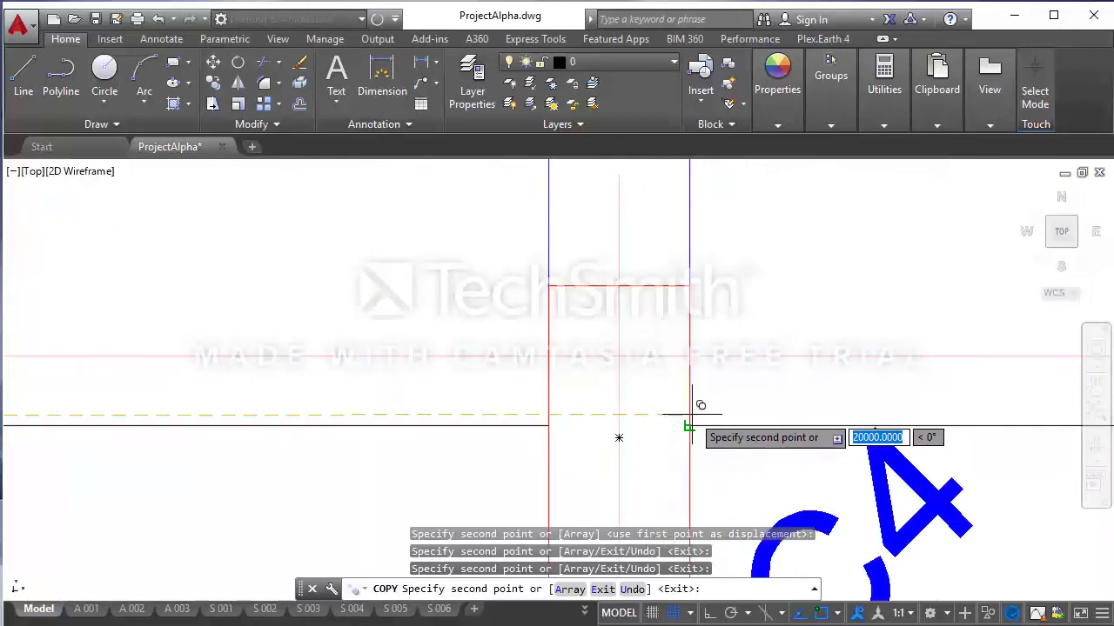
left_click(689, 425)
scroll(374, 352, "down", 3)
scroll(415, 358, "down", 2)
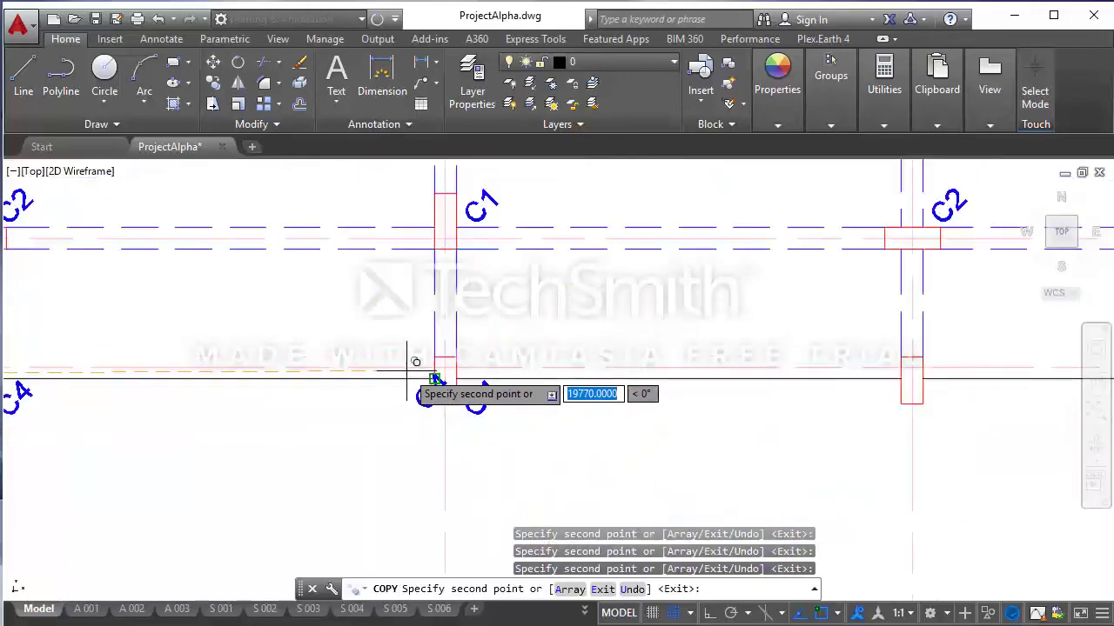
middle_click_drag(897, 387, 472, 372)
scroll(474, 371, "up", 4)
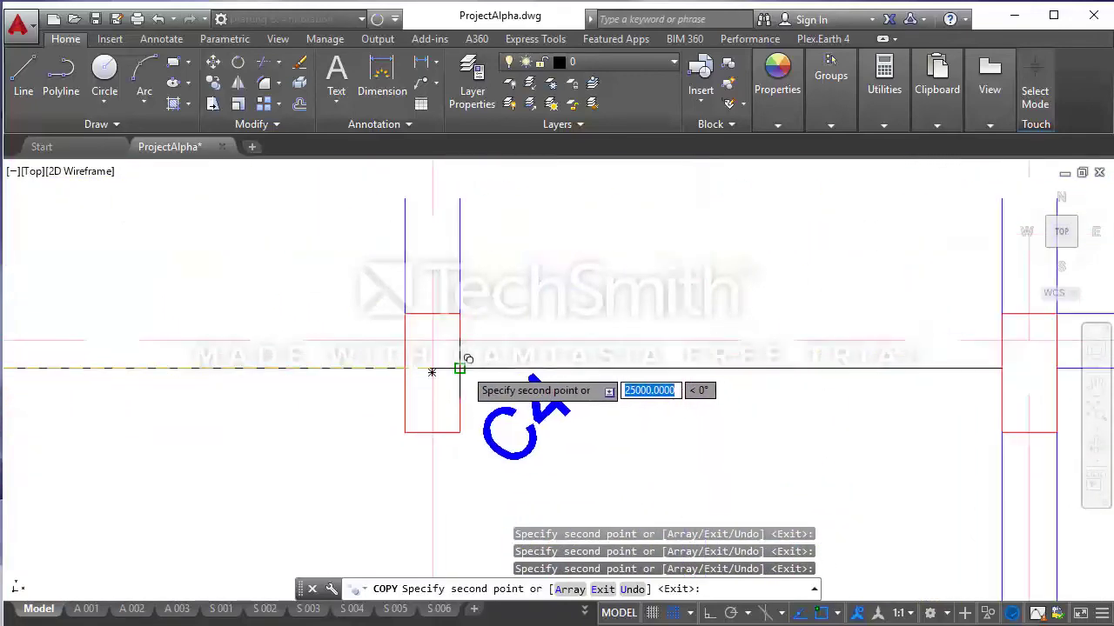
scroll(435, 376, "down", 4)
scroll(684, 386, "up", 2)
scroll(551, 360, "up", 5)
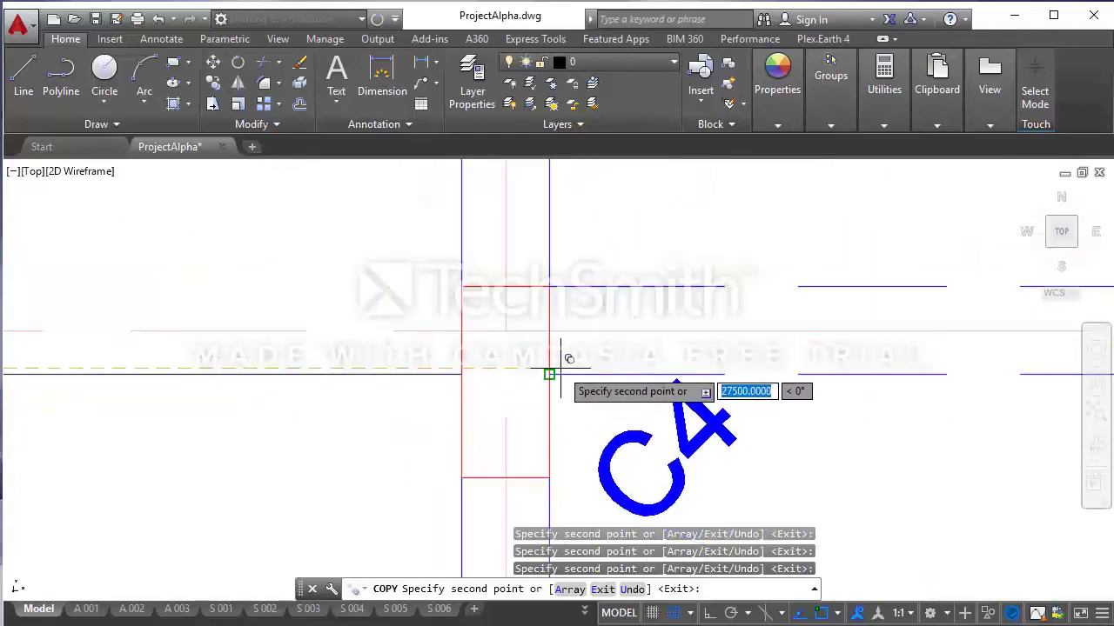
scroll(435, 383, "down", 5)
scroll(589, 384, "up", 3)
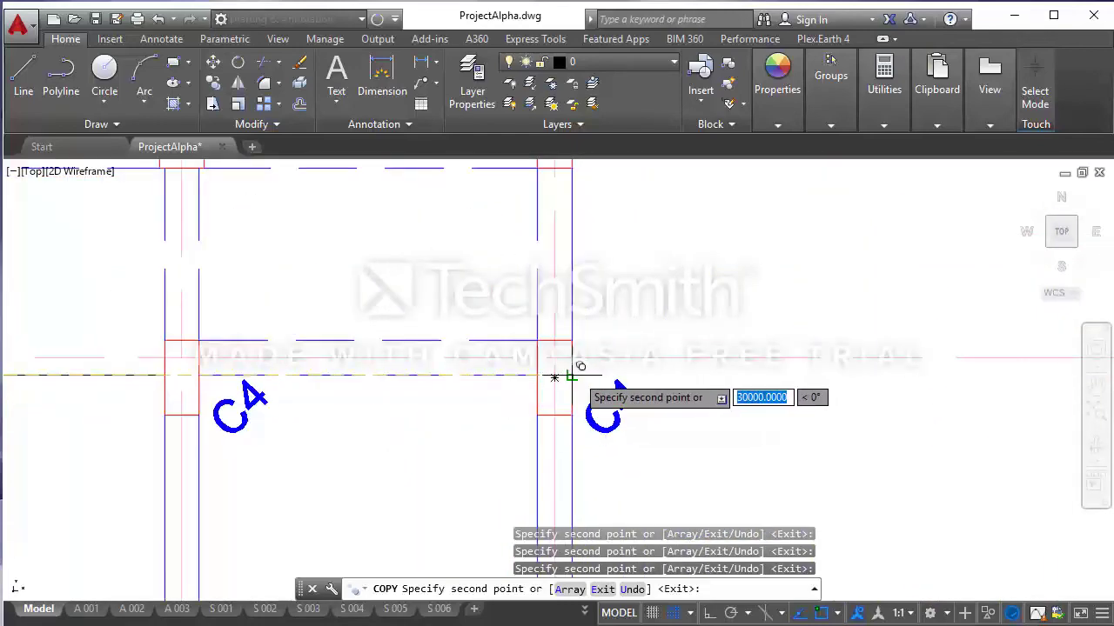
scroll(554, 377, "down", 2)
scroll(676, 385, "down", 2)
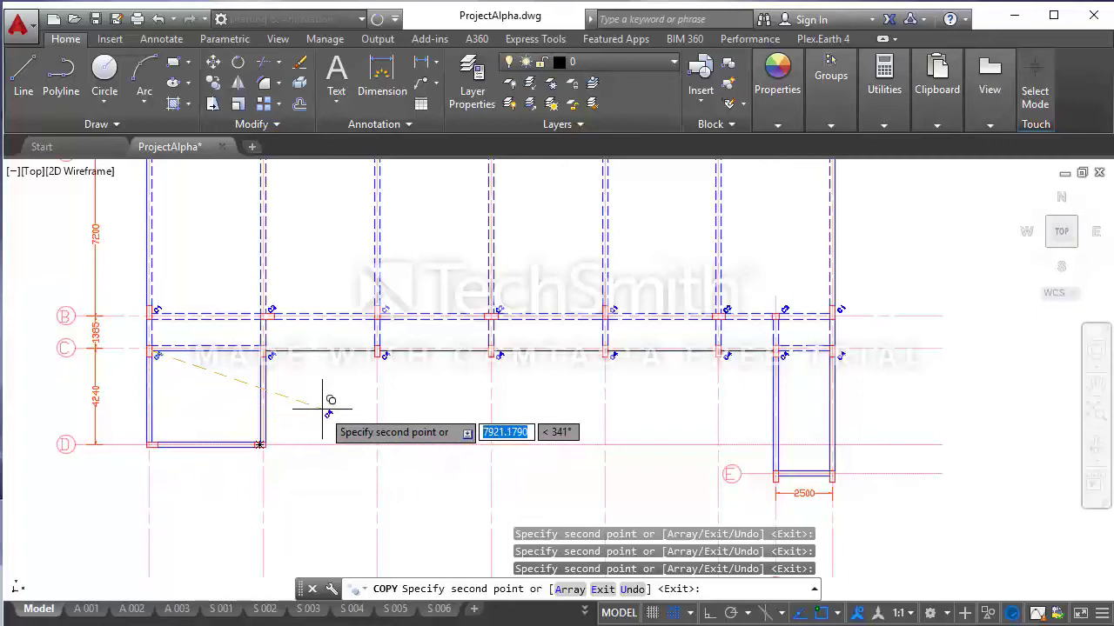
- Finish the C4 copies, then copy the C4 label to the lower-left column of the left bay
key("Escape")
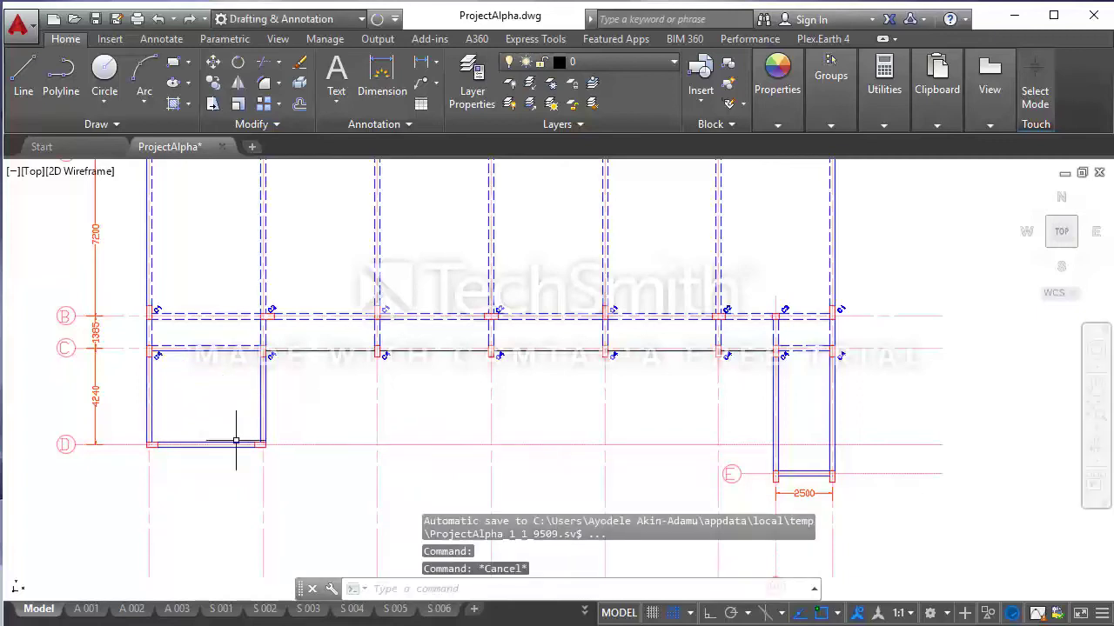
scroll(145, 461, "up", 2)
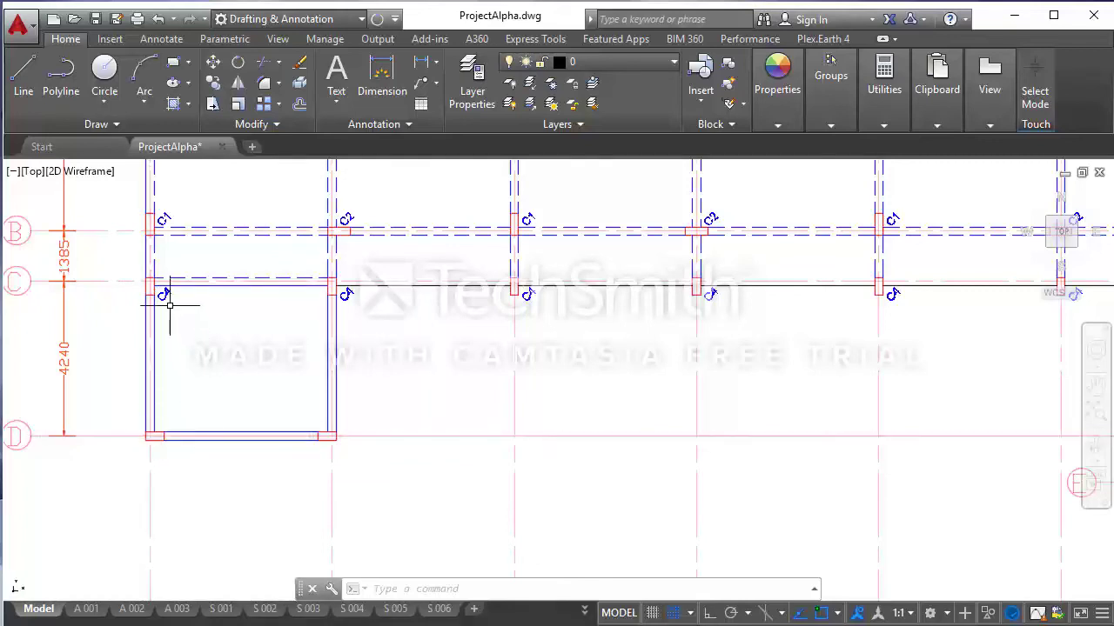
left_click(211, 95)
scroll(150, 283, "up", 3)
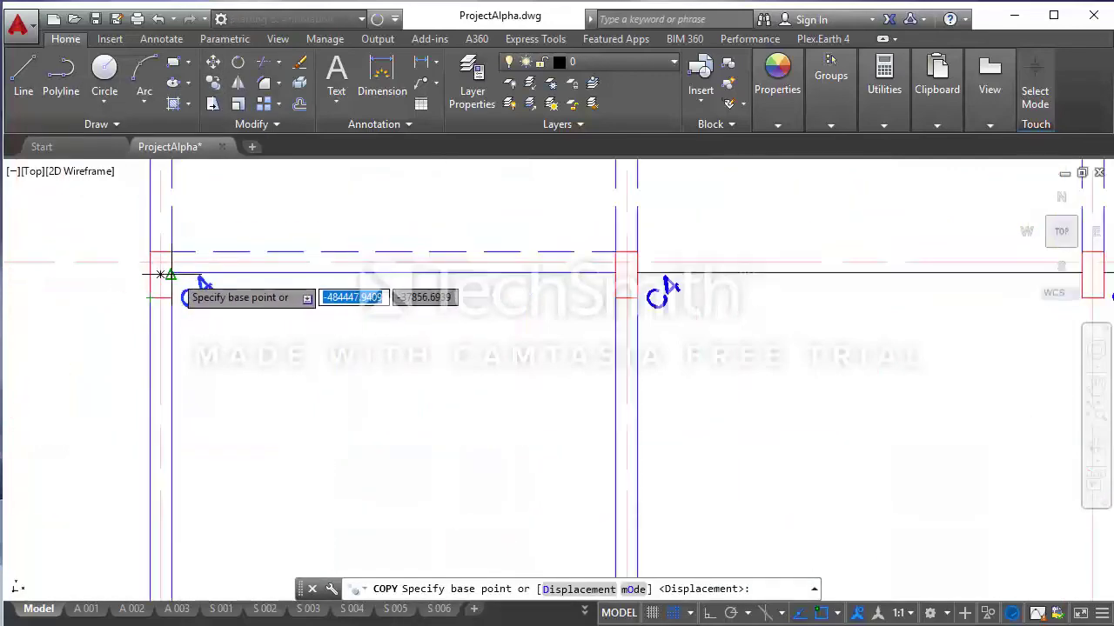
scroll(162, 277, "up", 3)
scroll(161, 272, "up", 2)
left_click(149, 267)
scroll(149, 269, "down", 5)
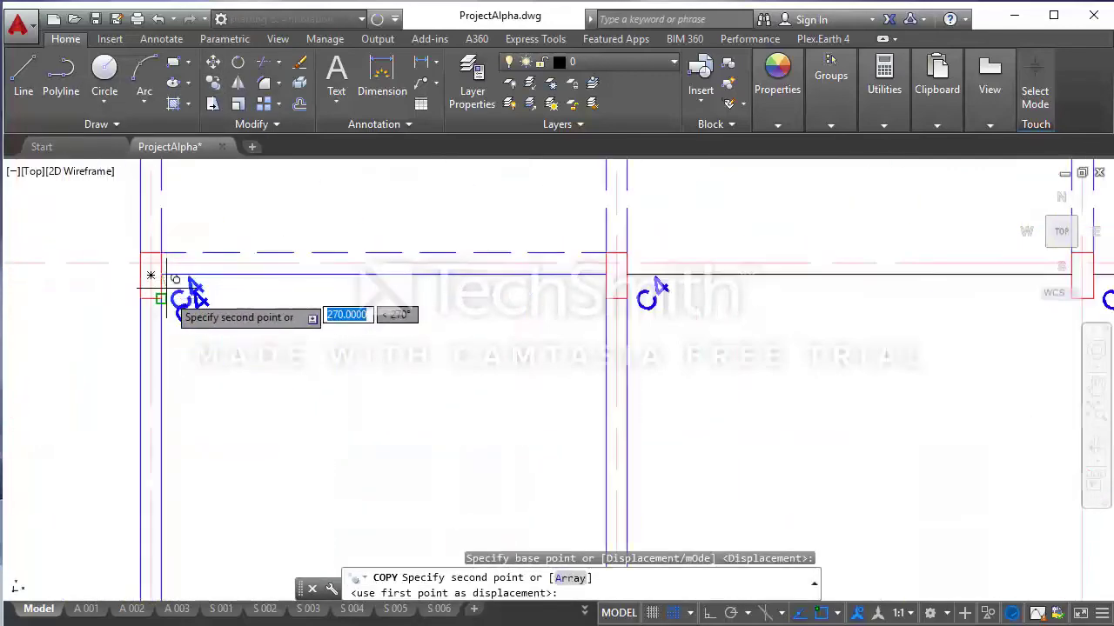
scroll(168, 380, "down", 3)
scroll(168, 418, "up", 4)
scroll(181, 418, "up", 2)
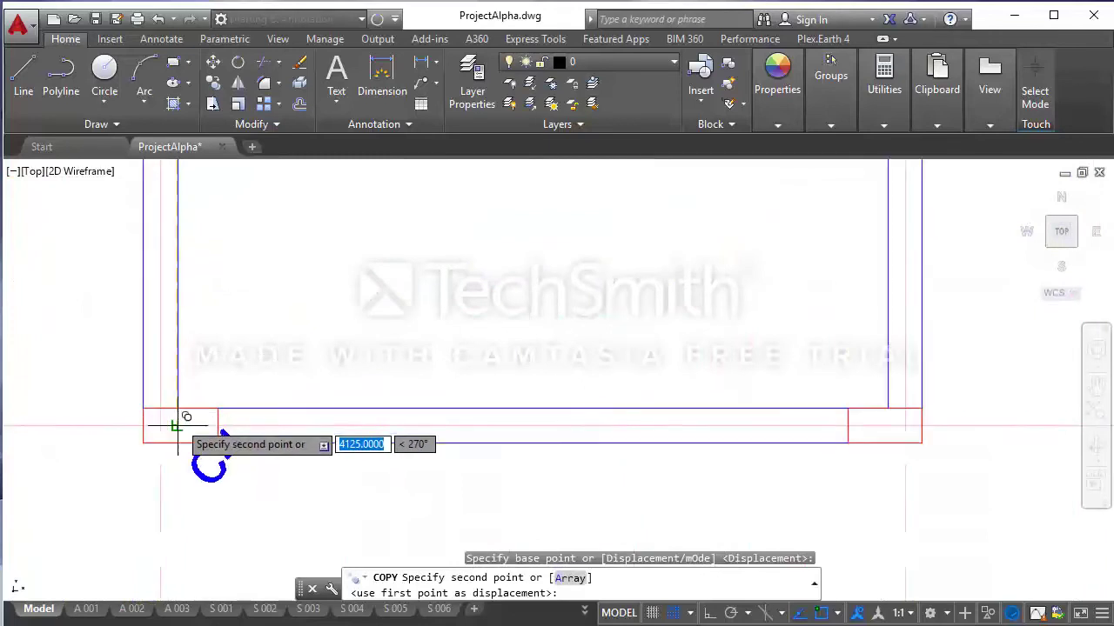
left_click(176, 358)
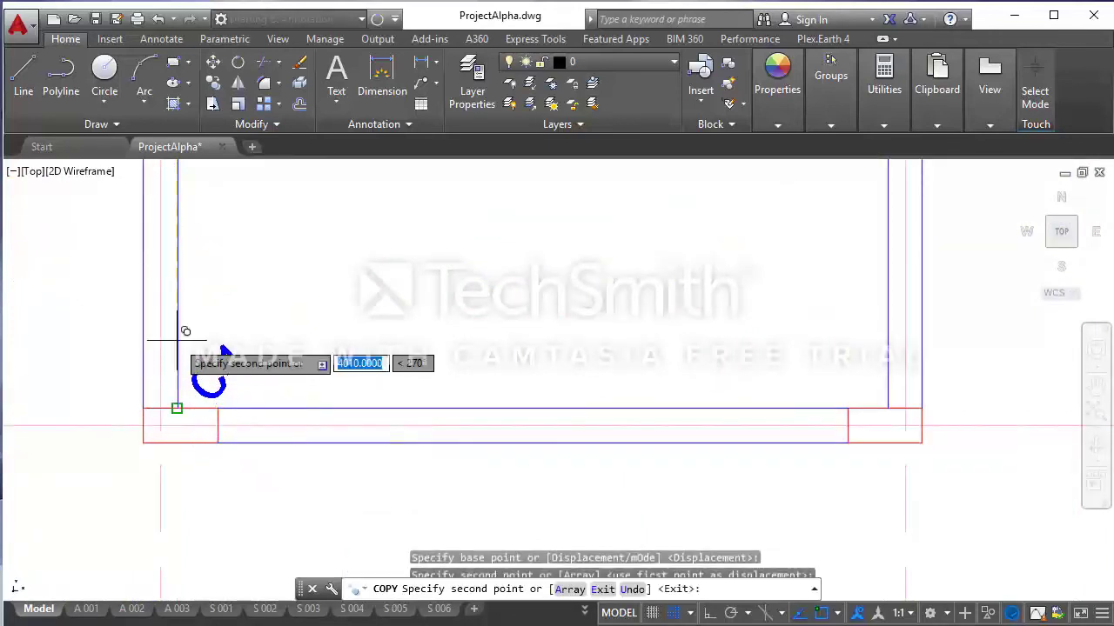
scroll(237, 421, "down", 2)
scroll(235, 424, "down", 2)
key("Escape")
scroll(218, 435, "up", 4)
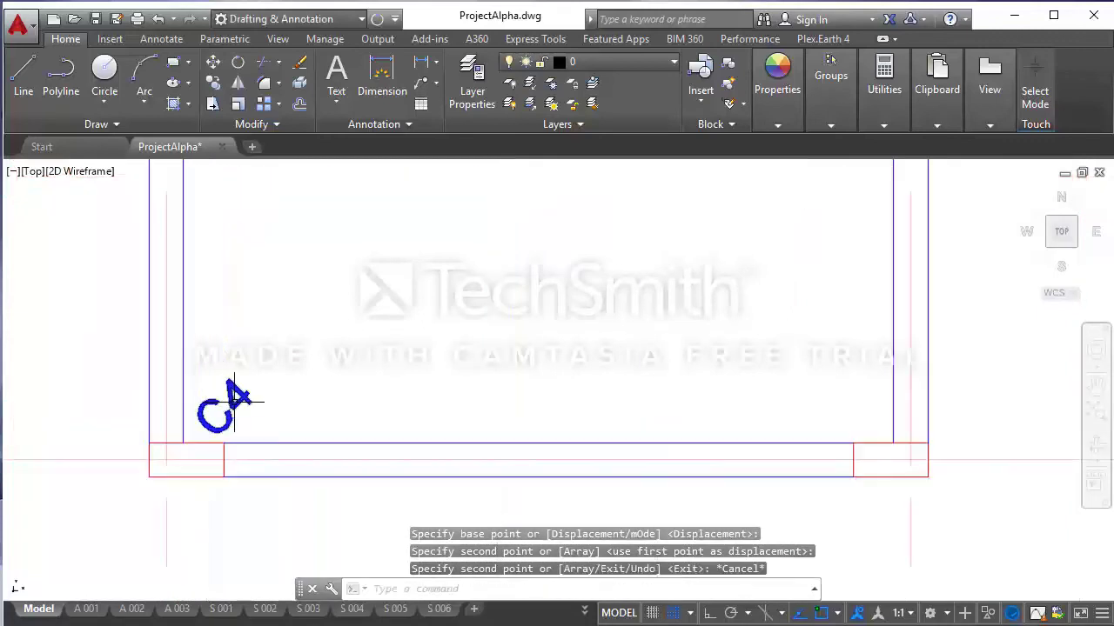
- Edit the copied label's number so it reads C5
double_click(236, 406)
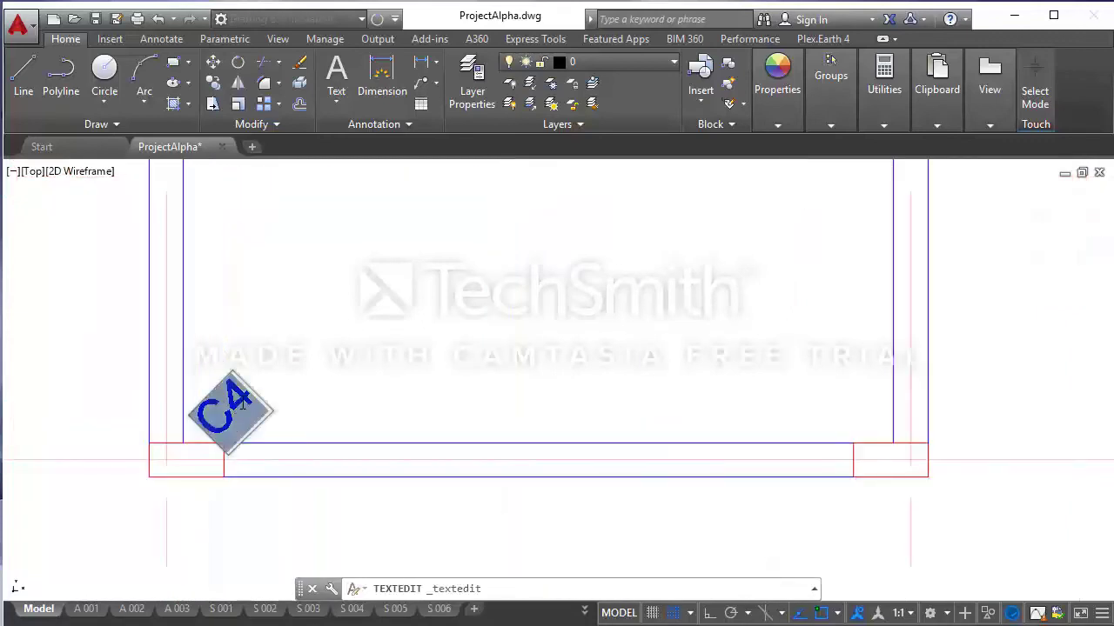
left_click(236, 409)
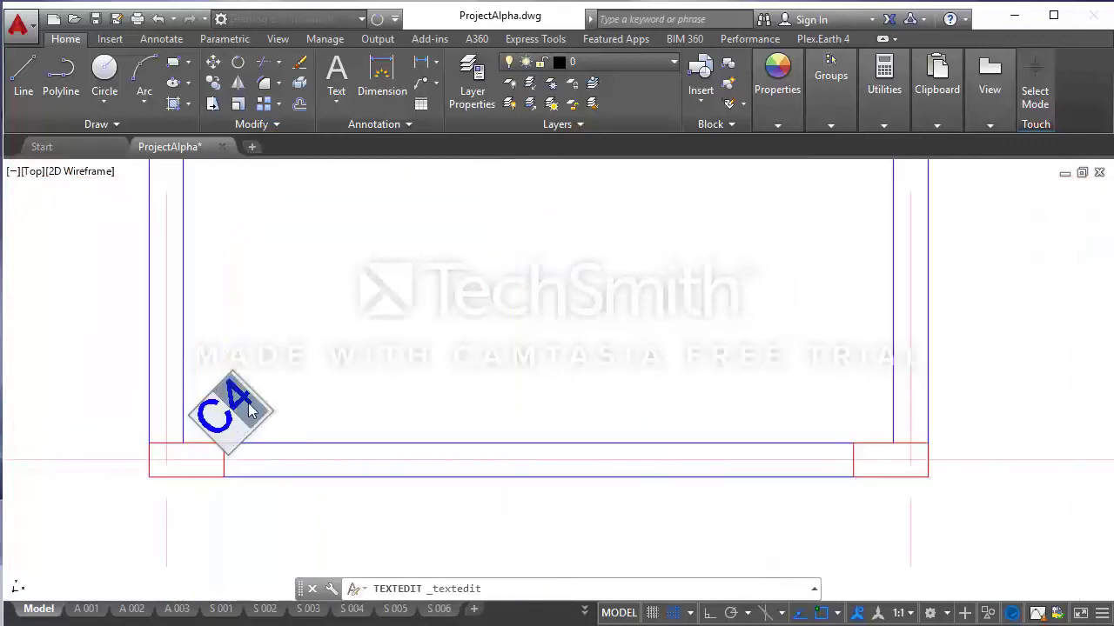
key("BackSpace")
type("5")
key("Return")
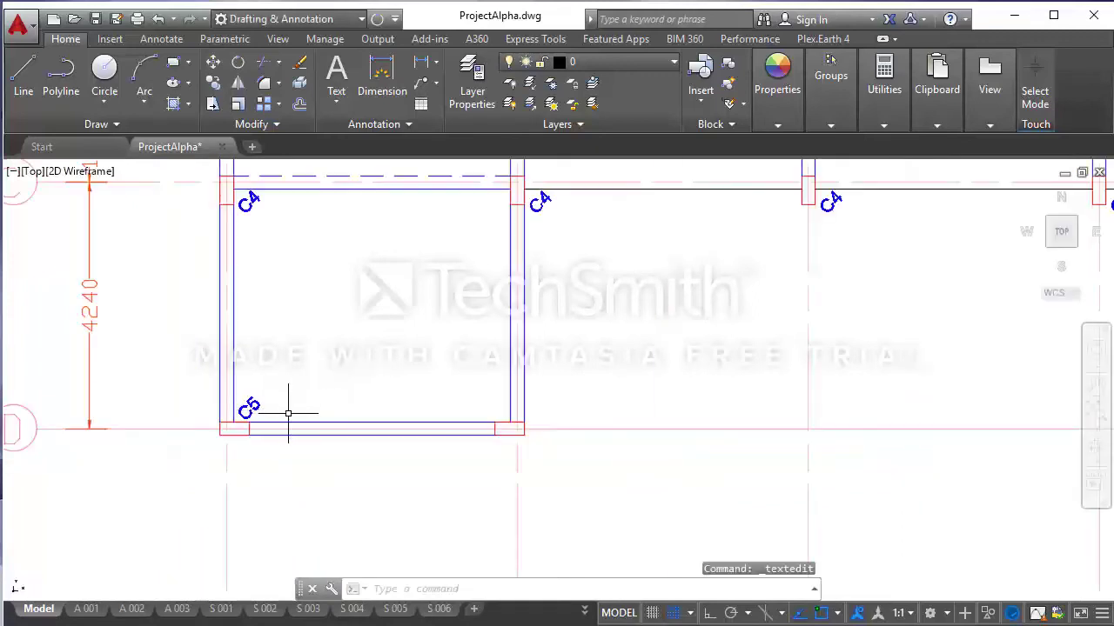
- Copy the C5 label 5000 to the right onto the neighbouring grid D column
left_click(288, 414)
left_click(252, 400)
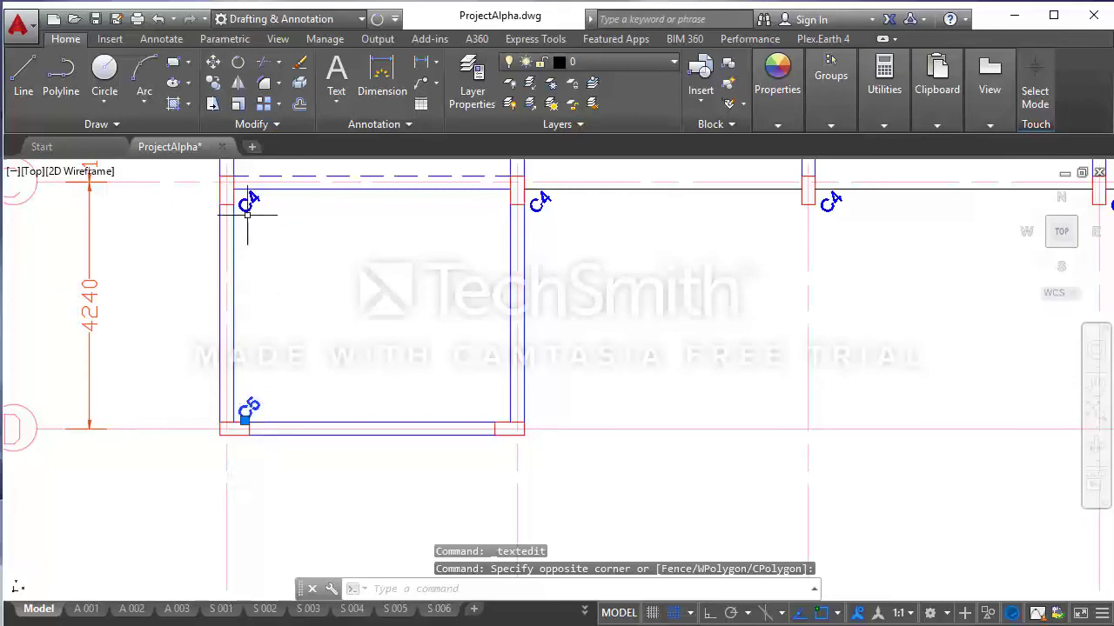
left_click(217, 85)
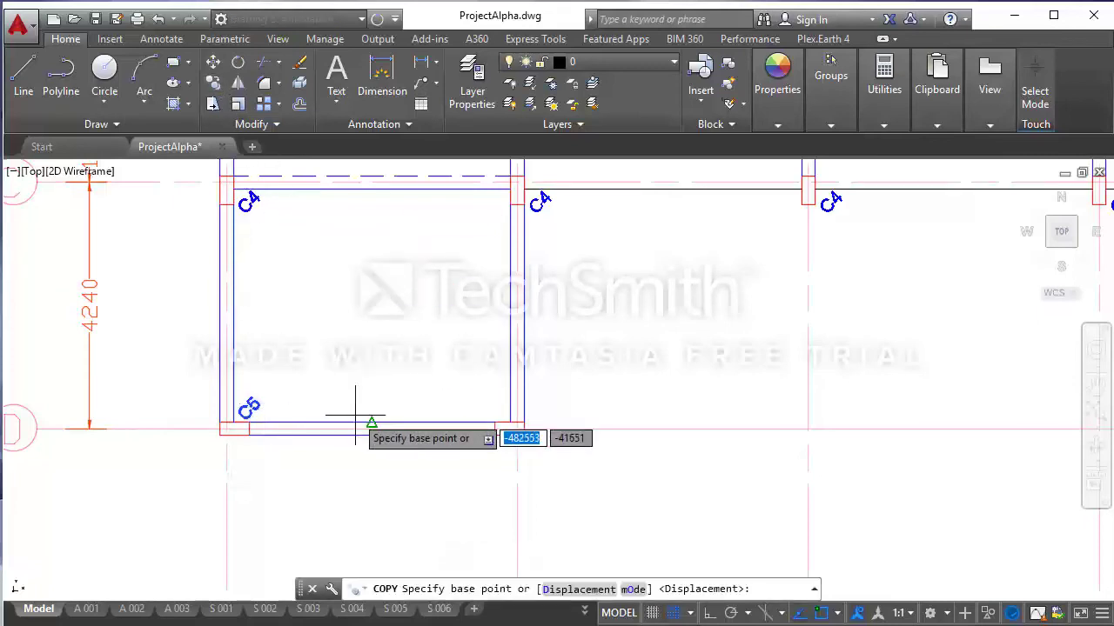
scroll(231, 424, "up", 2)
left_click(231, 424)
scroll(722, 378, "down", 2)
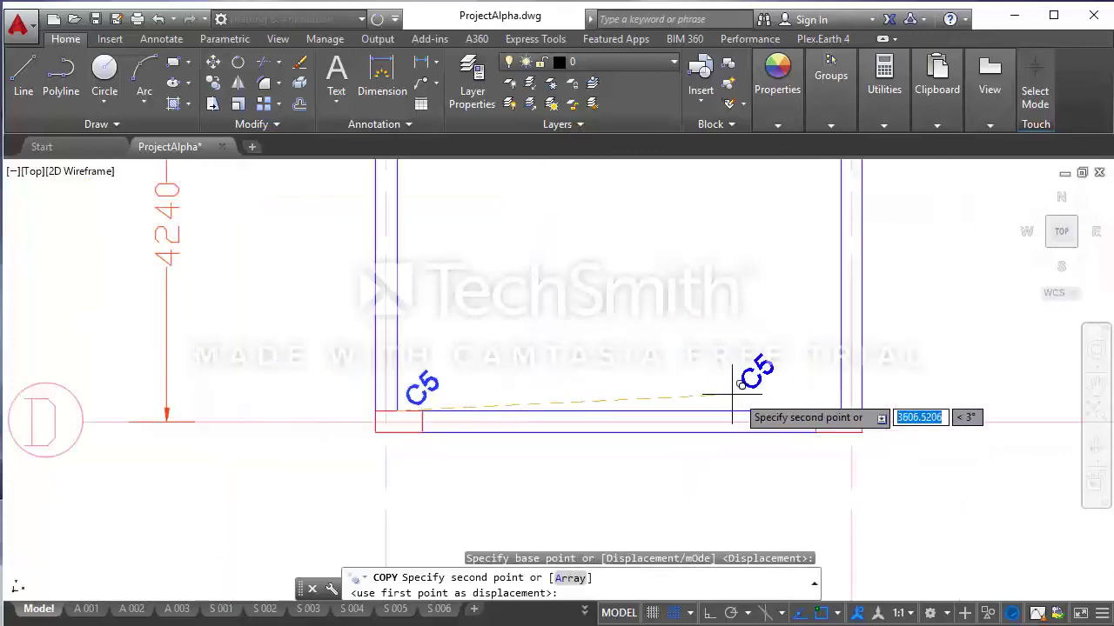
left_click(861, 410)
scroll(577, 442, "down", 2)
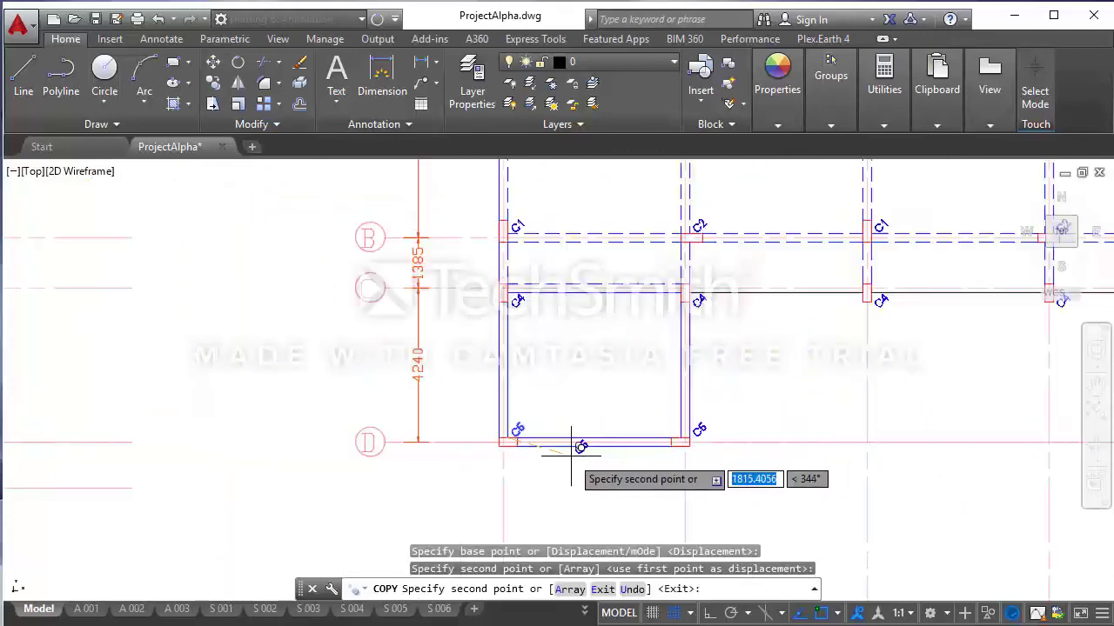
scroll(570, 422, "down", 2)
scroll(657, 435, "up", 4)
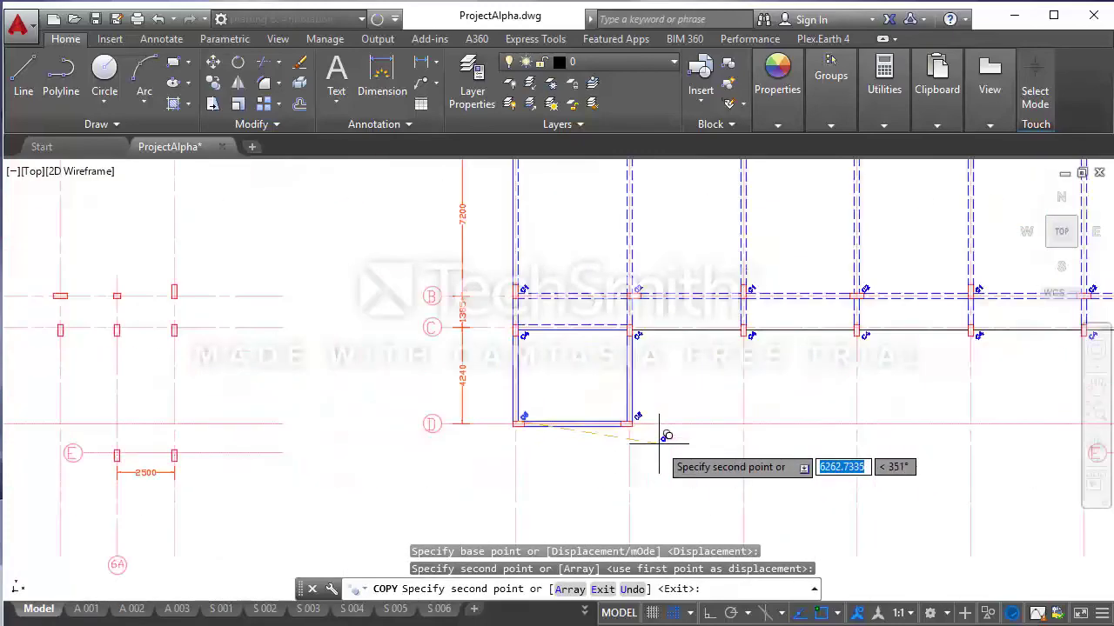
middle_click_drag(622, 417, 532, 413)
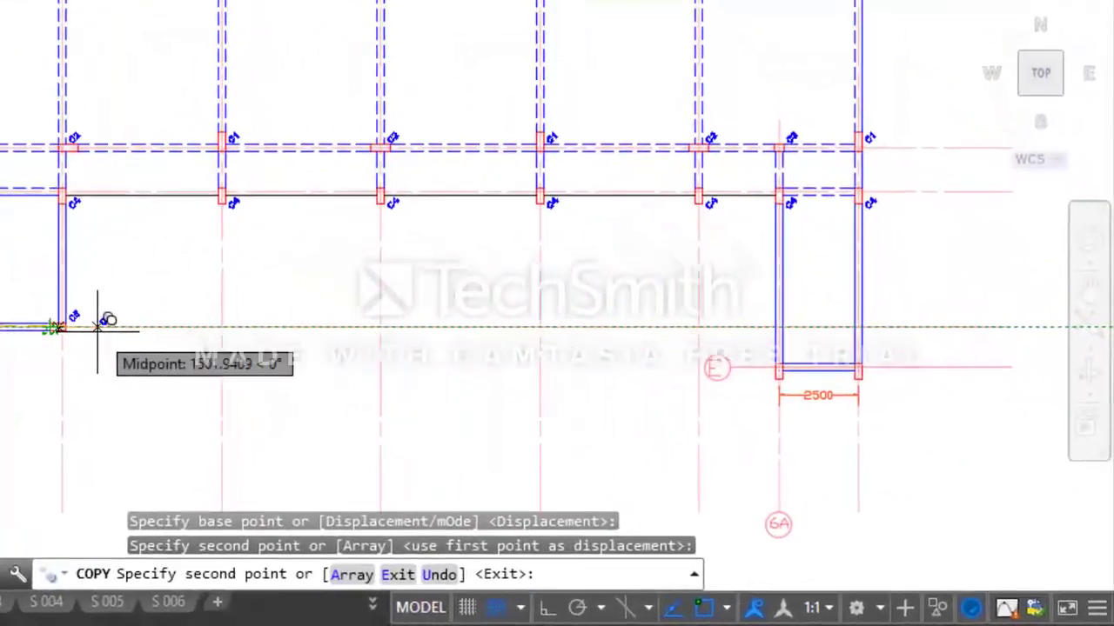
key("Escape")
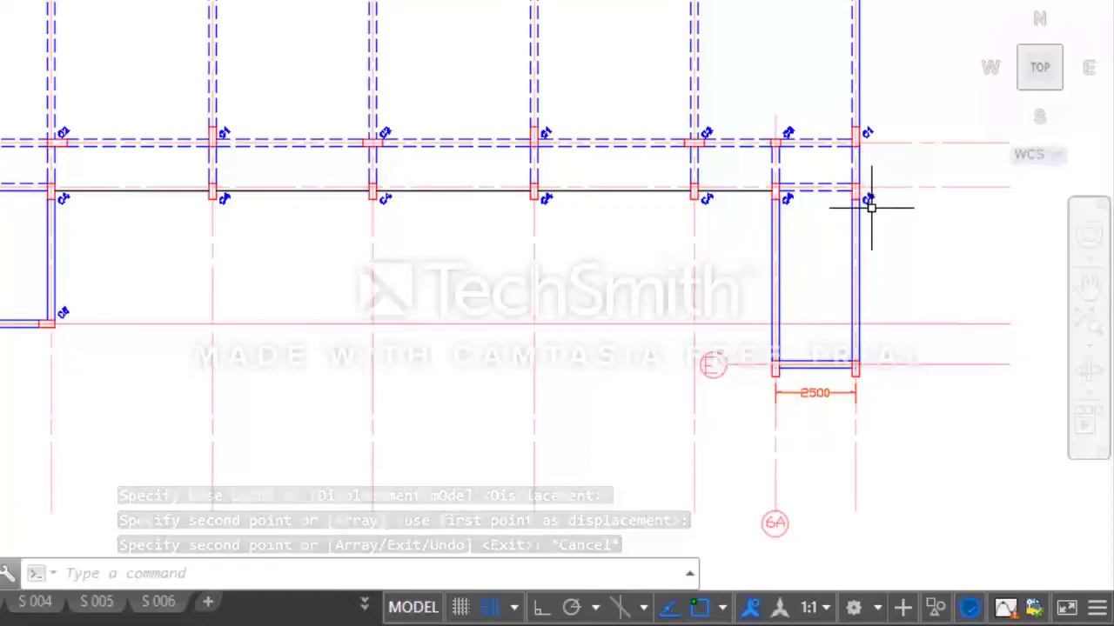
- Copy an existing C4 label down to the left column on grid E
left_click(787, 200)
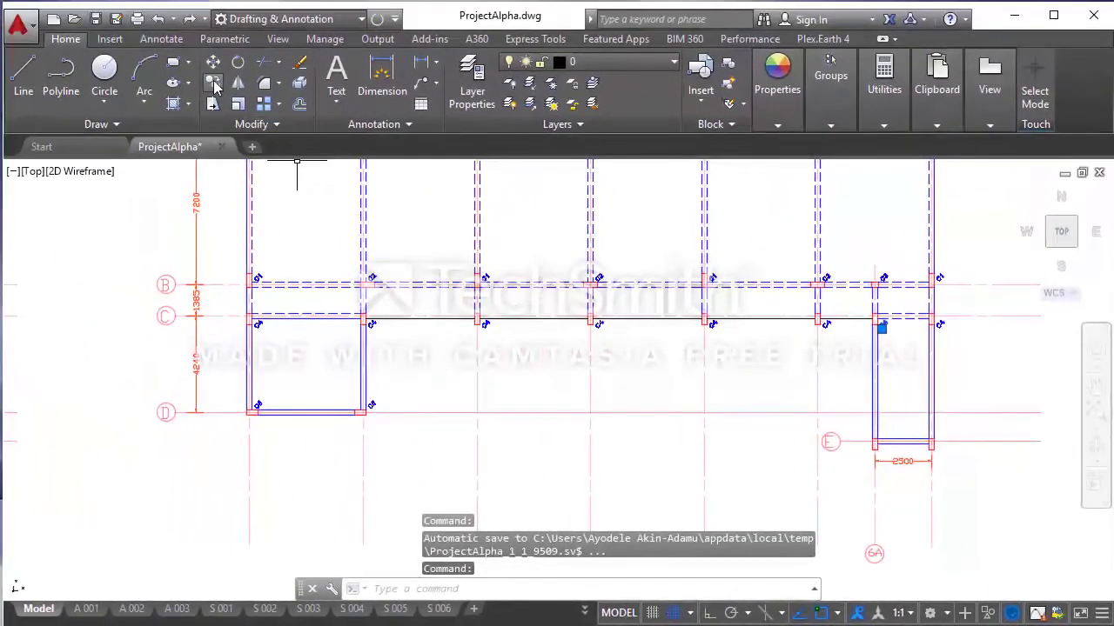
left_click(212, 82)
scroll(879, 324, "up", 5)
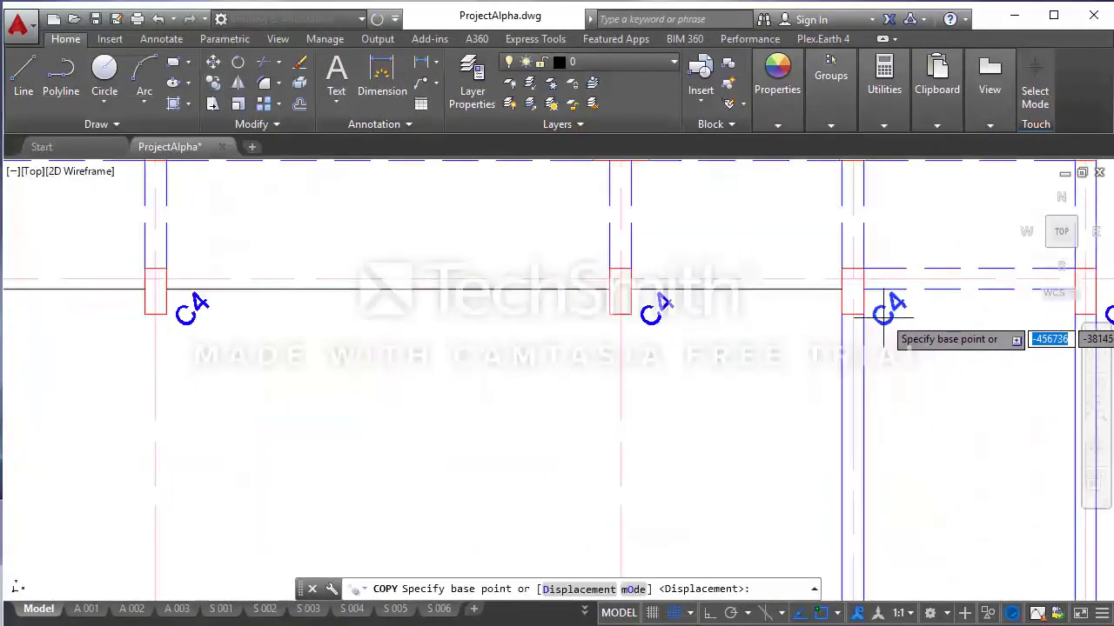
left_click(861, 291)
scroll(873, 396, "down", 4)
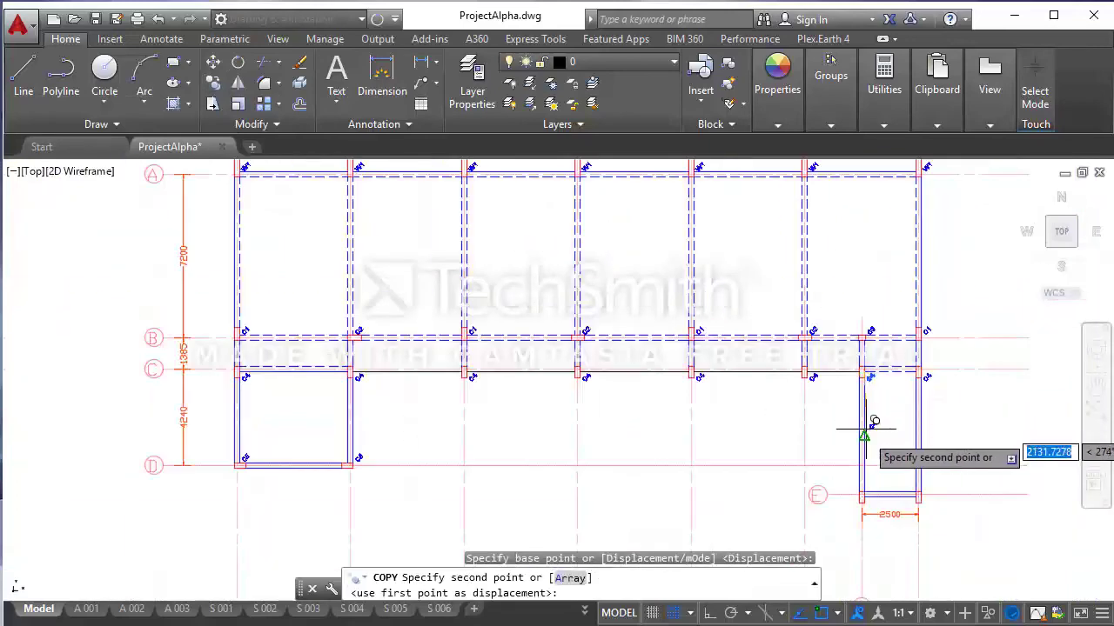
scroll(865, 422, "up", 3)
scroll(858, 497, "up", 3)
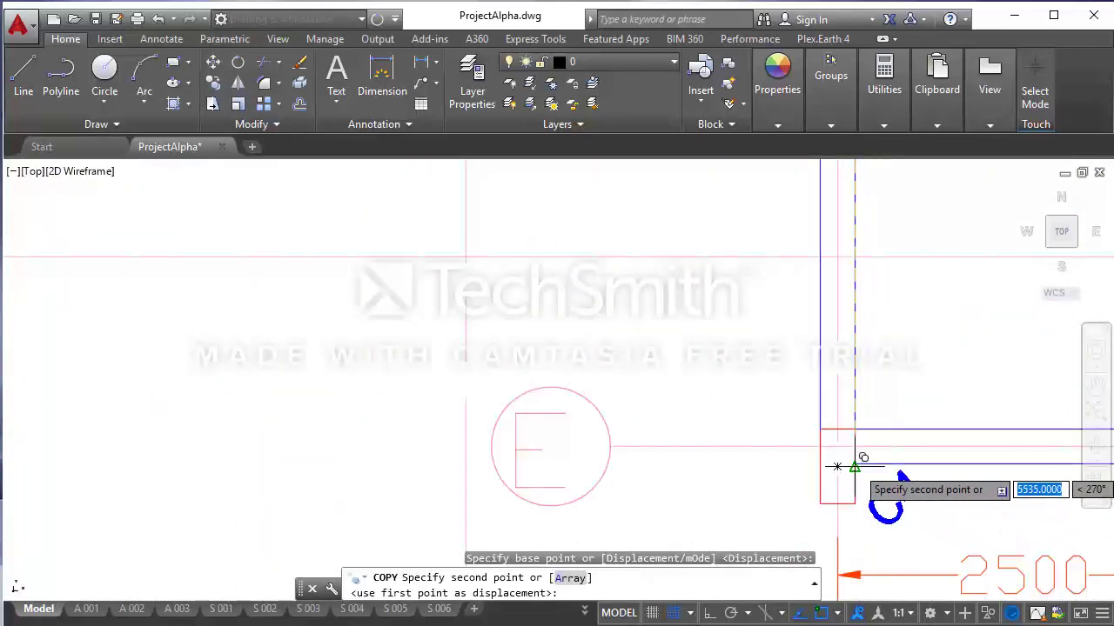
scroll(849, 461, "up", 2)
left_click(853, 459)
scroll(812, 462, "down", 1)
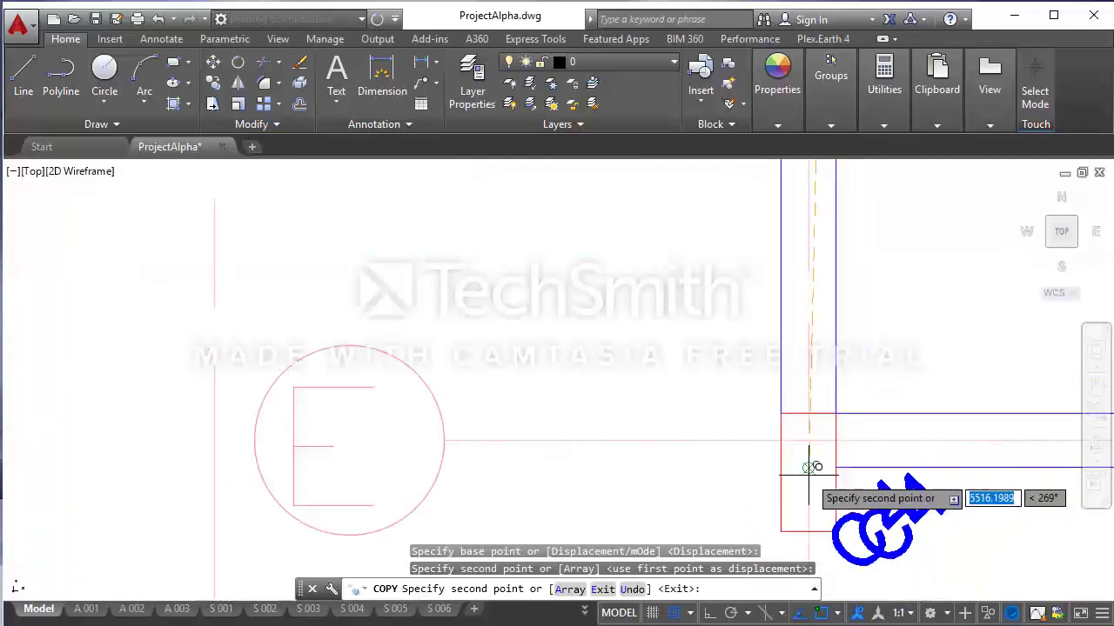
scroll(811, 470, "down", 5)
key("Escape")
- Copy the new grid E C4 label 2500 across to the right column
left_click(812, 474)
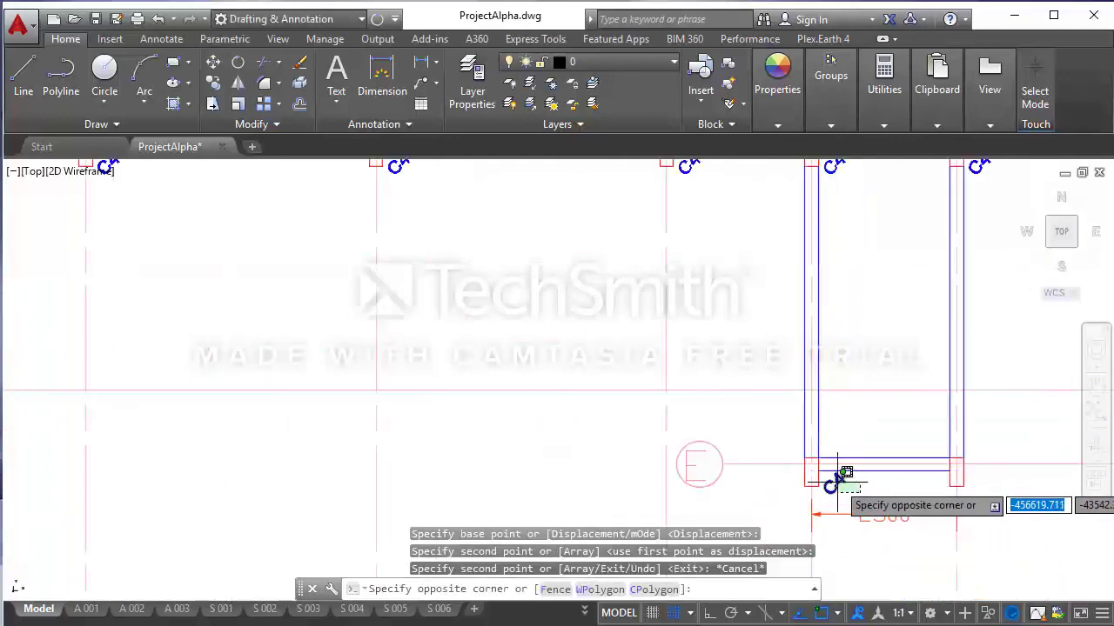
left_click(837, 474)
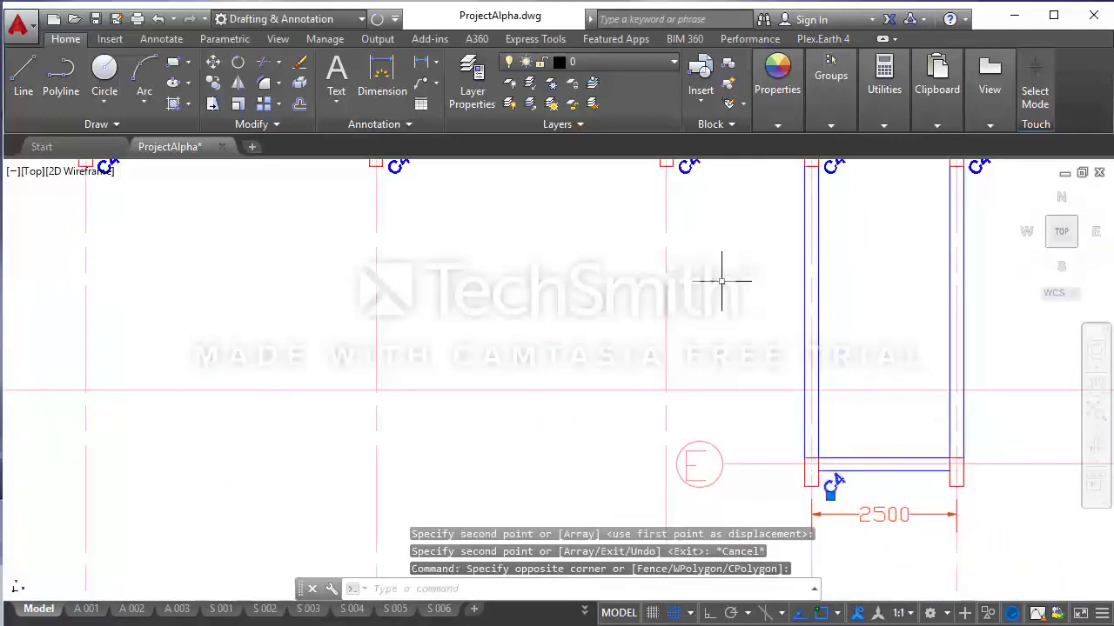
left_click(213, 83)
scroll(861, 474, "up", 3)
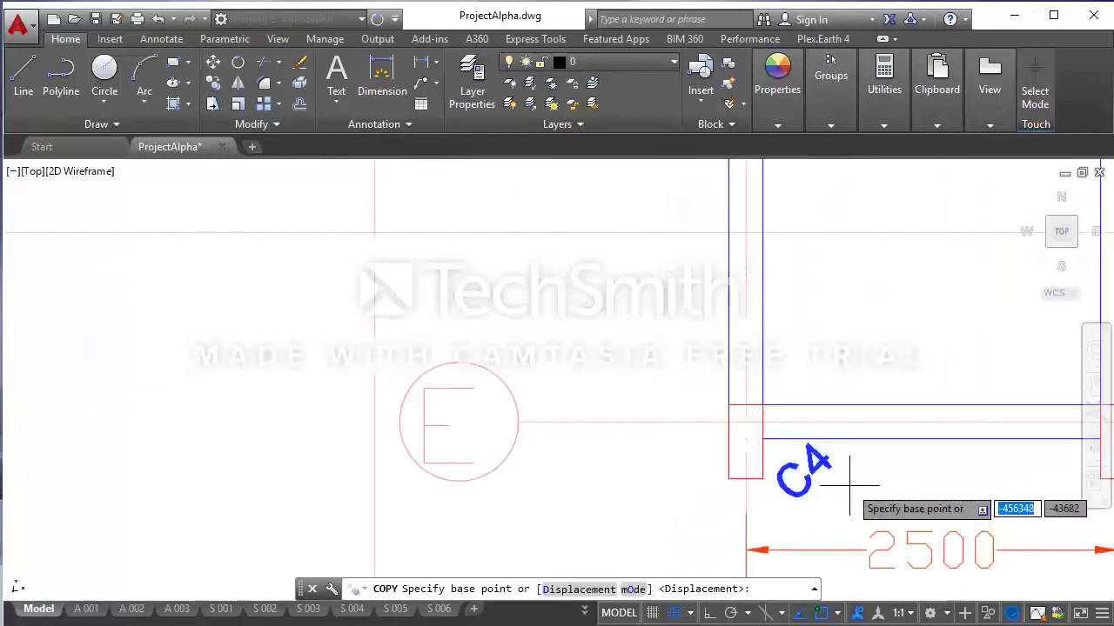
left_click(746, 438)
scroll(666, 444, "down", 3)
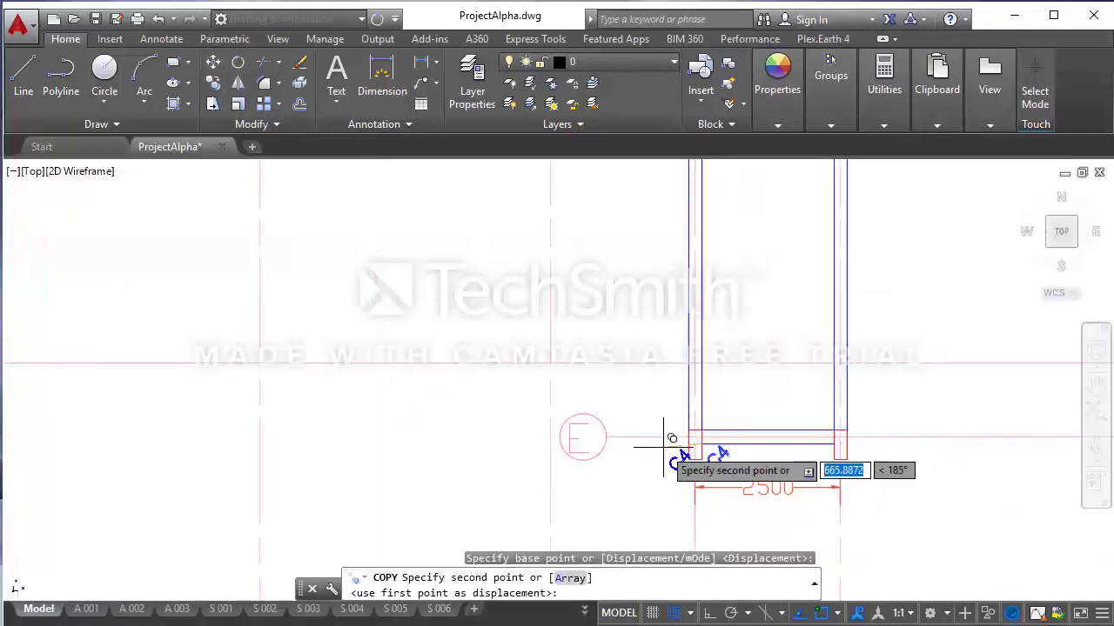
scroll(846, 459, "up", 2)
left_click(833, 438)
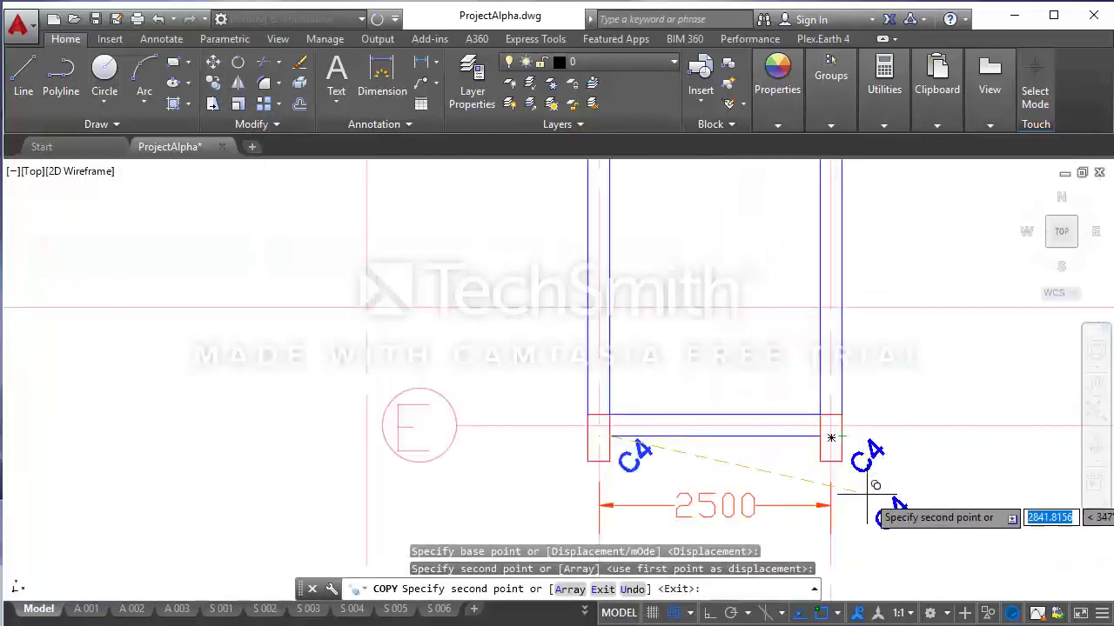
key("Escape")
scroll(873, 504, "down", 1)
scroll(877, 495, "down", 2)
scroll(877, 494, "down", 2)
scroll(876, 493, "down", 2)
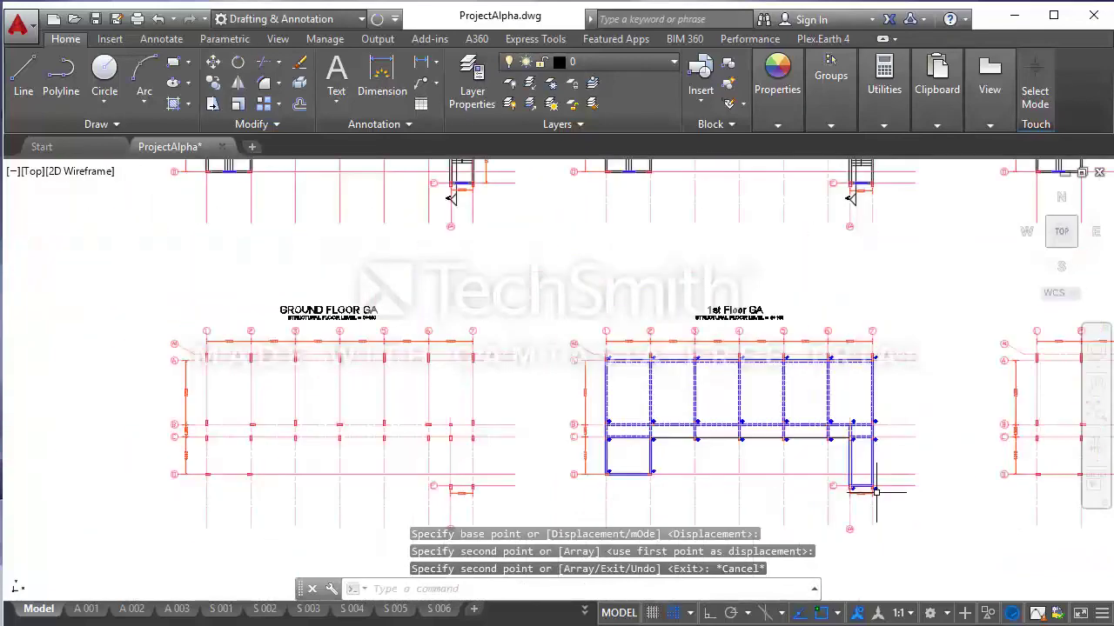
scroll(803, 475, "up", 2)
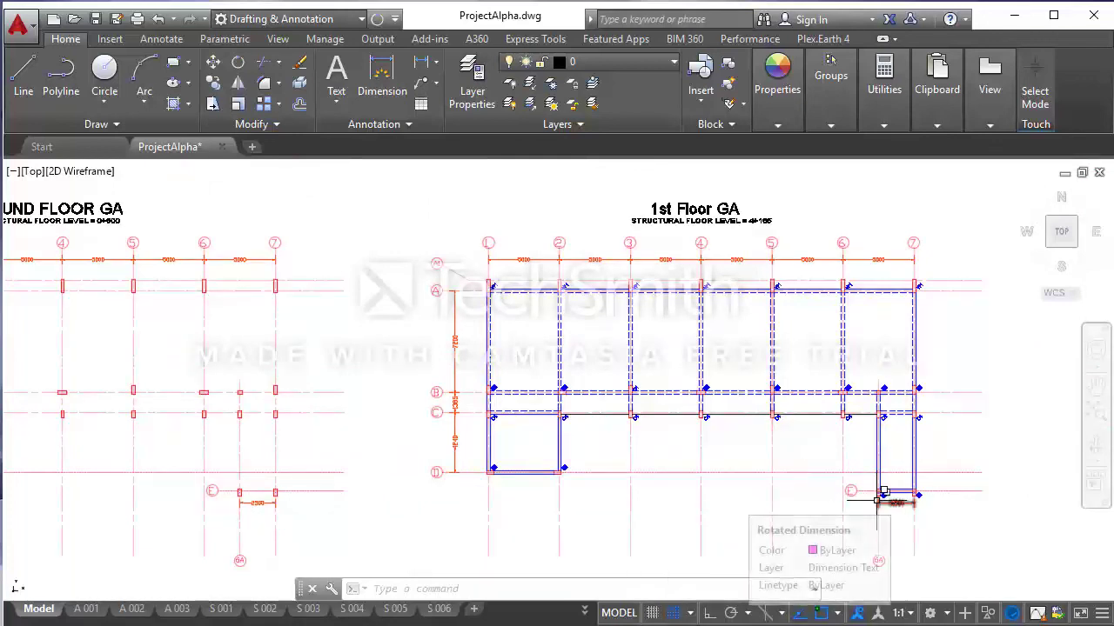
scroll(829, 487, "up", 4)
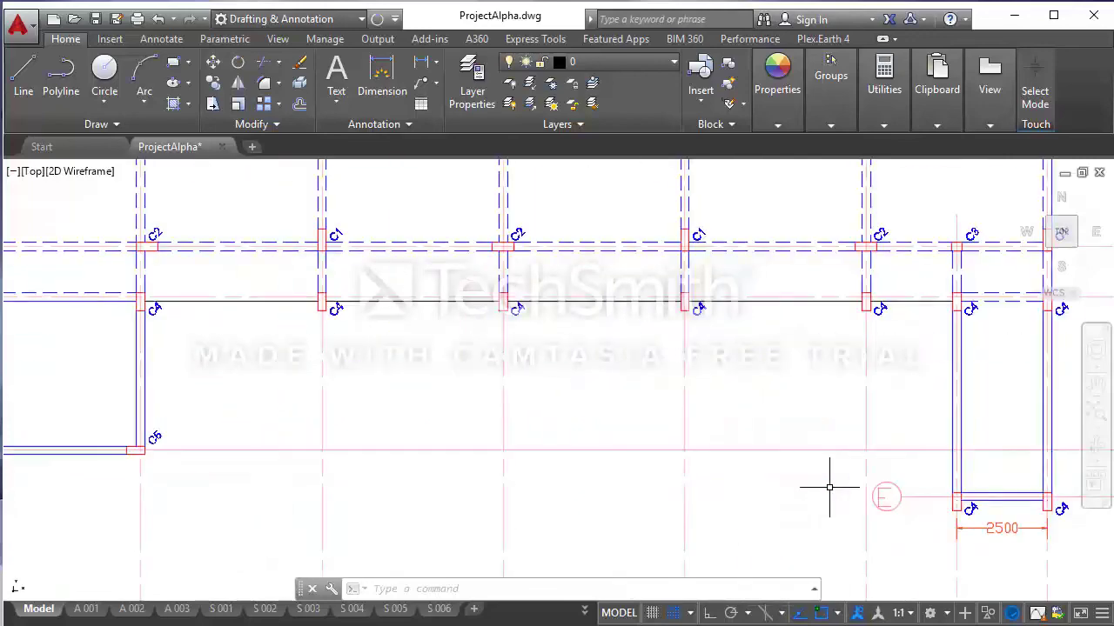
scroll(829, 487, "down", 2)
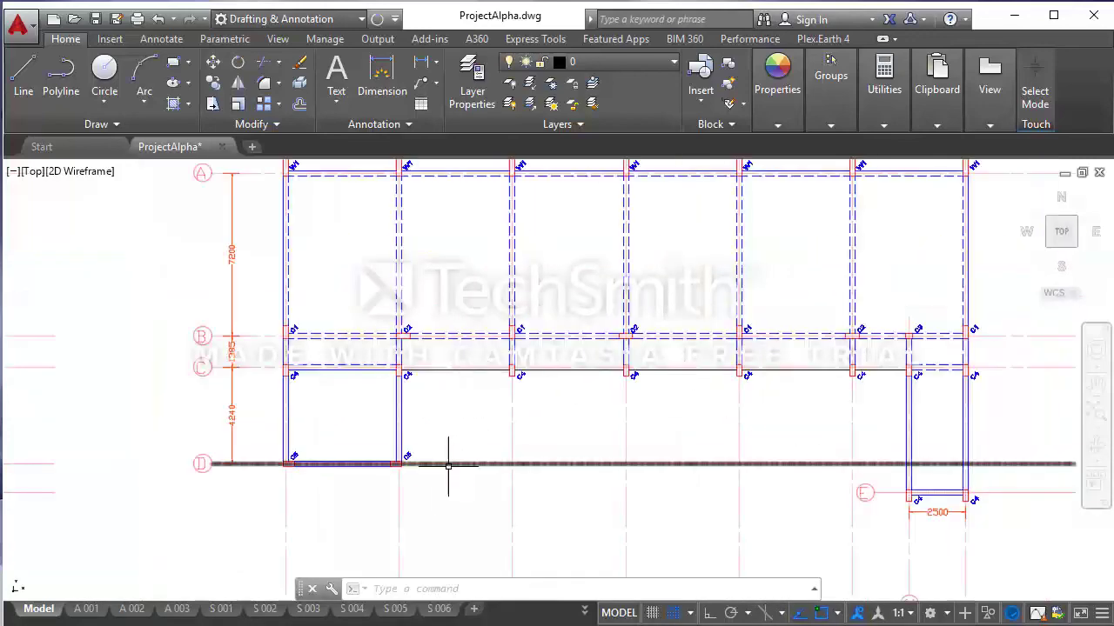
scroll(430, 484, "down", 2)
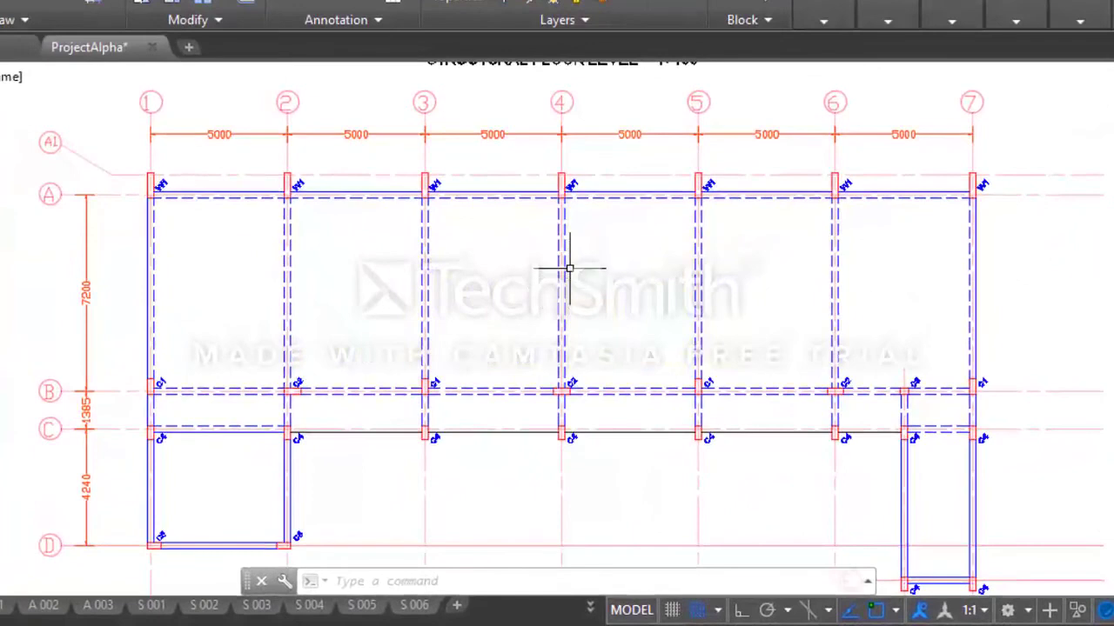
scroll(569, 269, "down", 2)
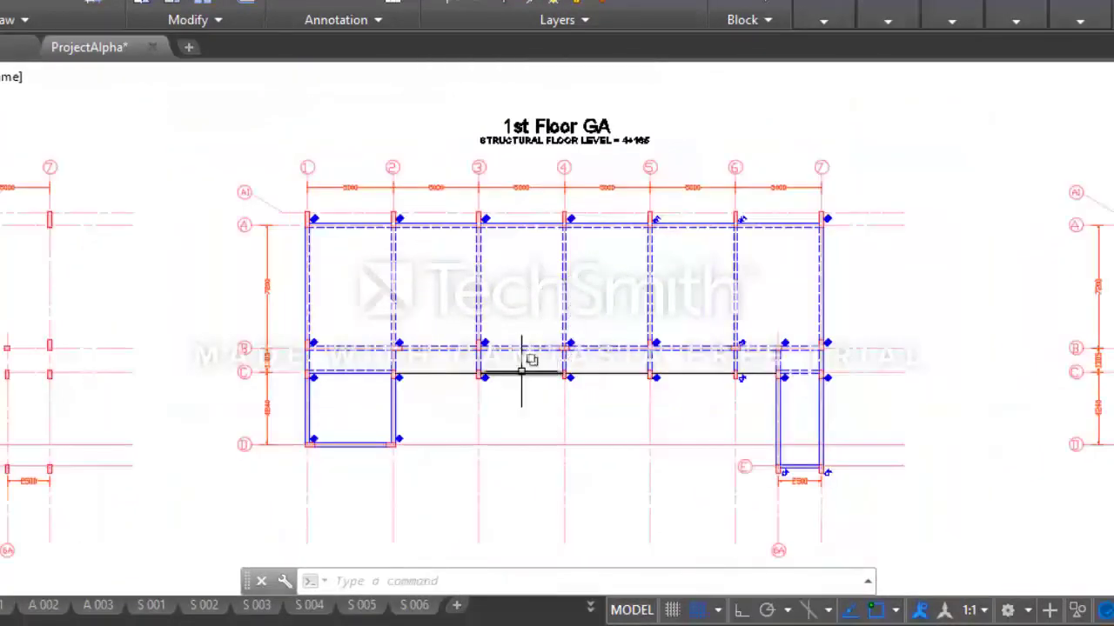